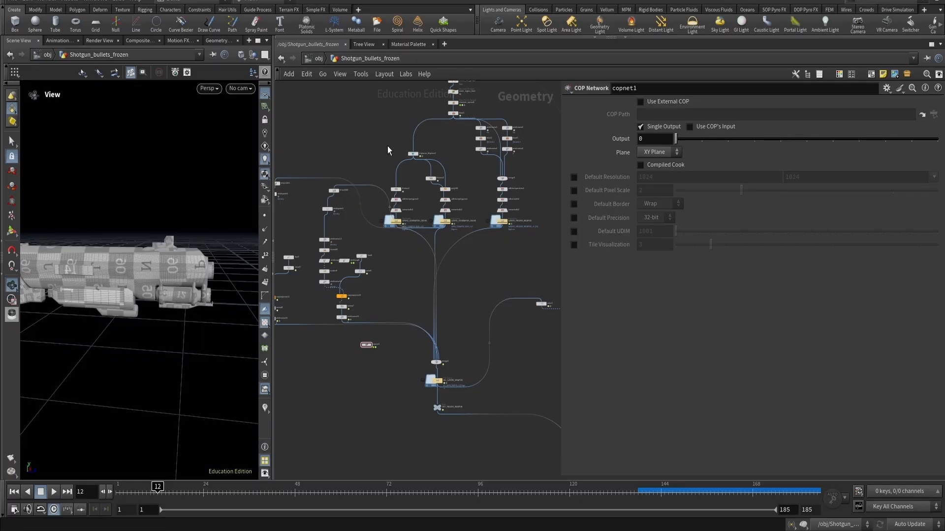
- Inspect the upstream network nodes from the file import through transform, remesh and time shift in the viewport
scroll(431, 171, "up", 5)
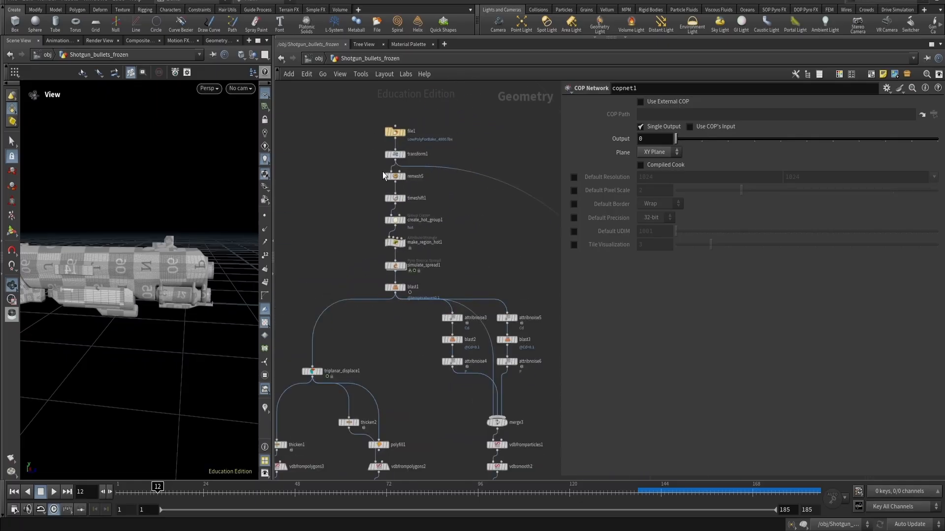
left_click(396, 132)
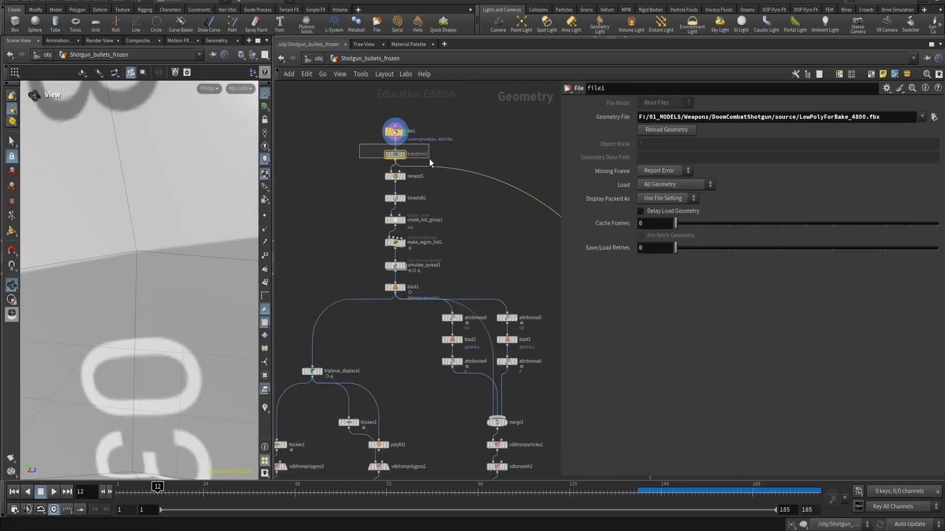
left_click(394, 154)
left_click(395, 176)
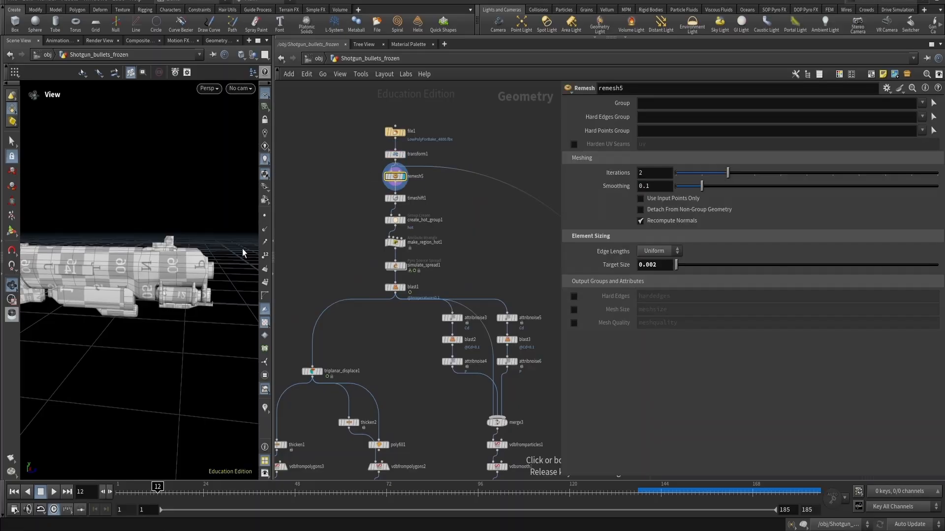
scroll(192, 267, "up", 5)
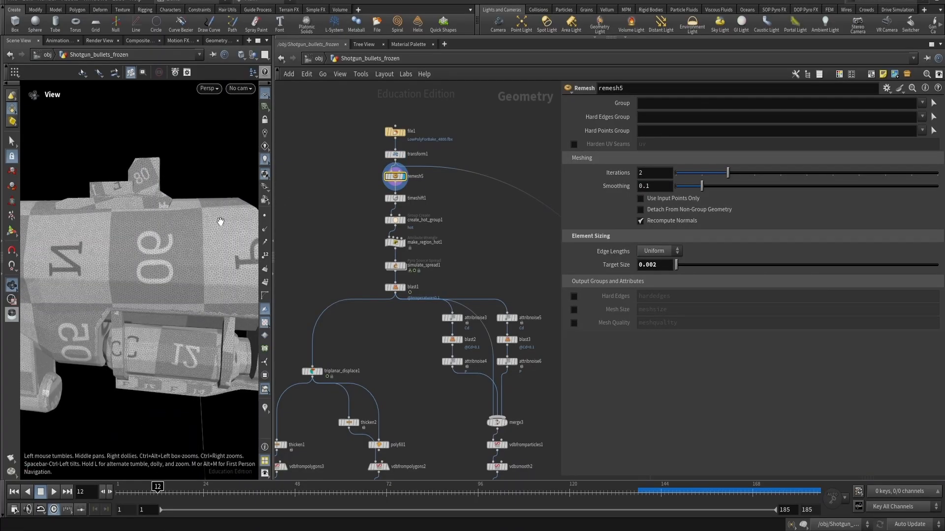
mouse_move(185, 255)
left_mouse_down()
mouse_move(162, 261)
mouse_move(197, 256)
left_mouse_up()
scroll(395, 157, "up", 5)
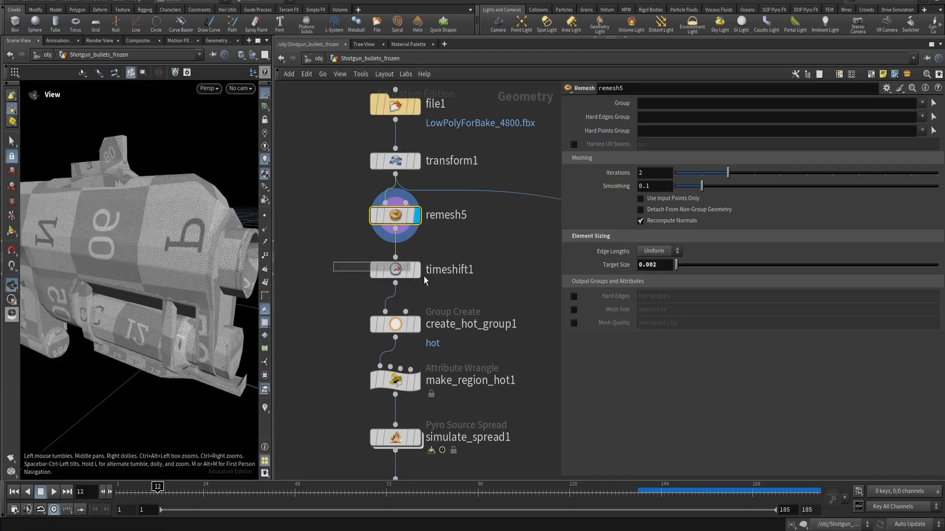
left_click(426, 278)
key("r")
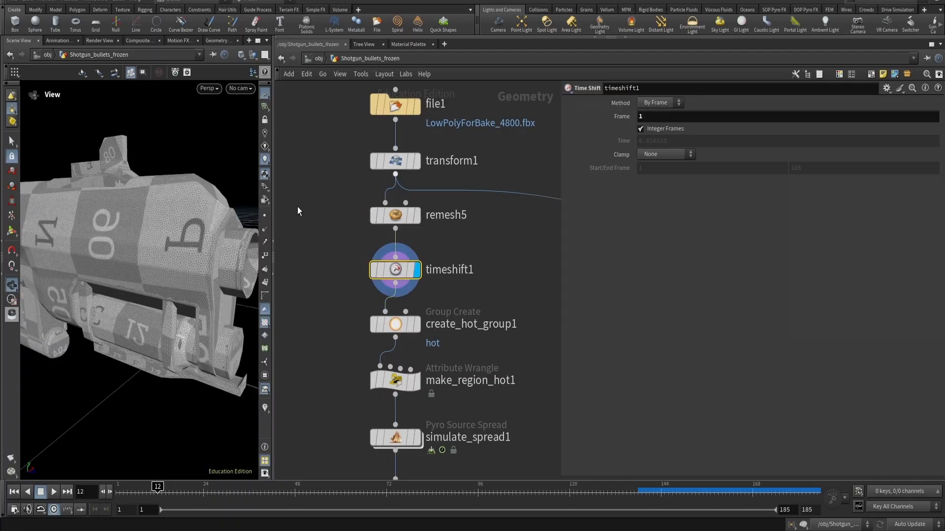
- Examine the hot group, temperature wrangle and Pyro Source Spread nodes and their parameters
left_click_drag(118, 286, 82, 298)
scroll(83, 299, "down", 3)
left_click_drag(333, 291, 431, 310)
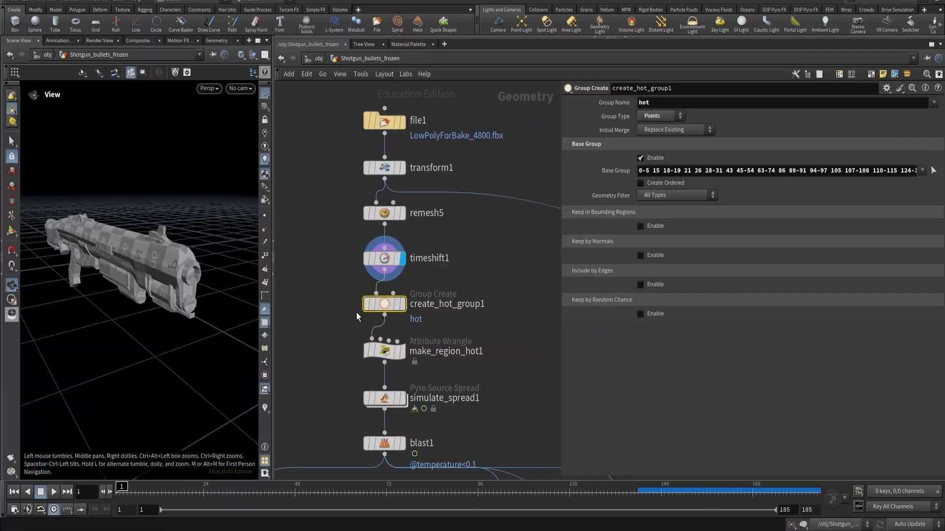
middle_click_drag(355, 292, 375, 214)
scroll(374, 214, "down", 2)
left_click_drag(351, 217, 443, 314)
left_click(427, 222)
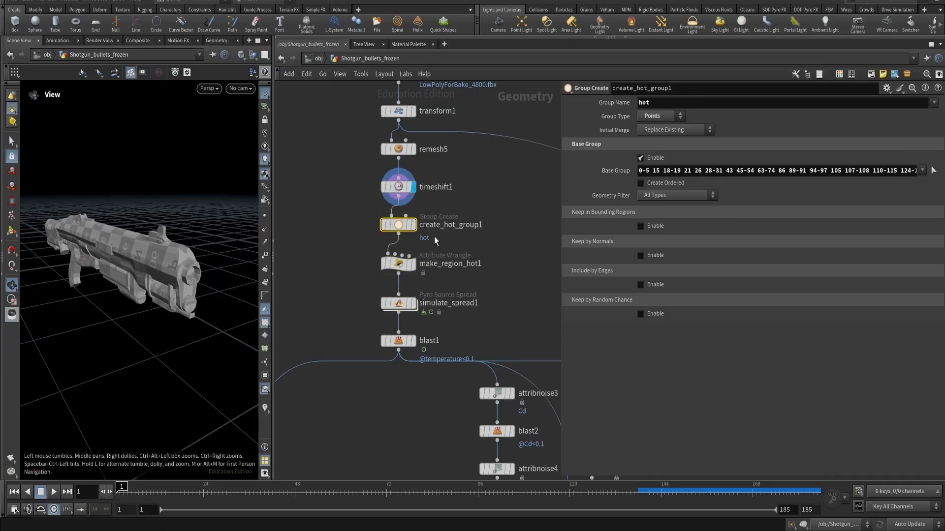
left_click_drag(333, 249, 466, 281)
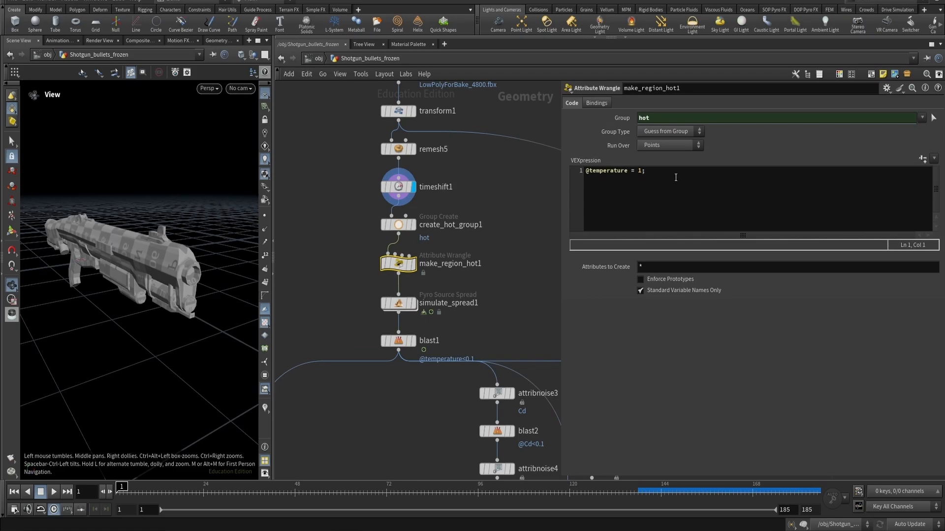
left_click_drag(346, 293, 471, 307)
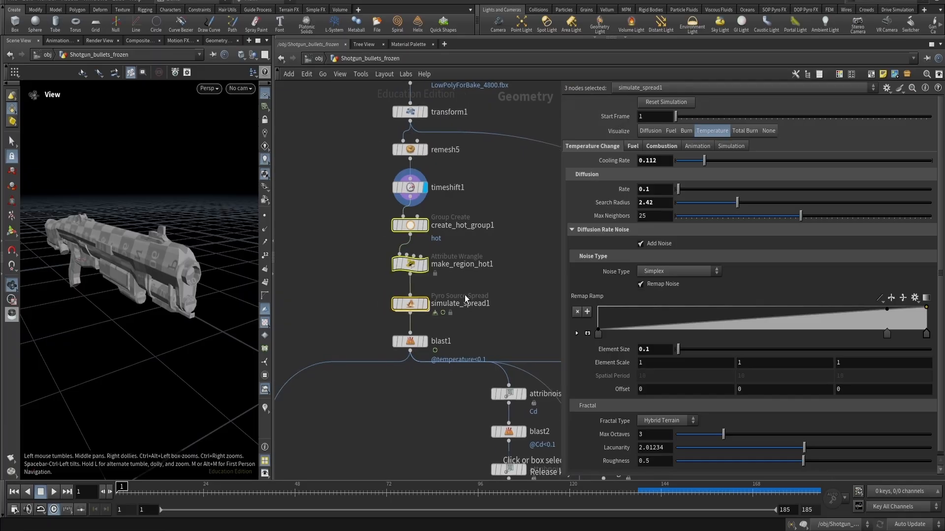
- Add a Pyro Configure Spreading Fire node setup to the network
key("e")
scroll(467, 288, "down", 2)
key("e")
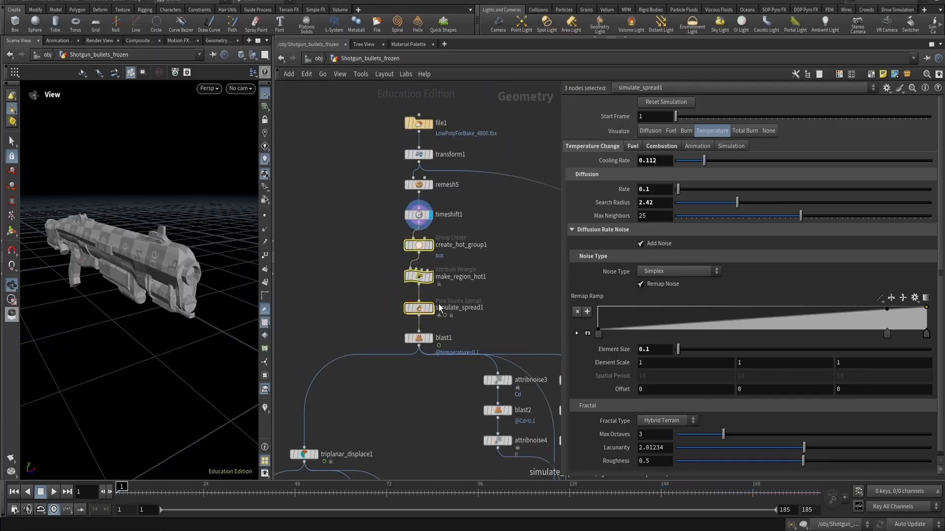
scroll(308, 213, "down", 5)
middle_click_drag(308, 213, 436, 318)
left_click(387, 213)
key("Tab")
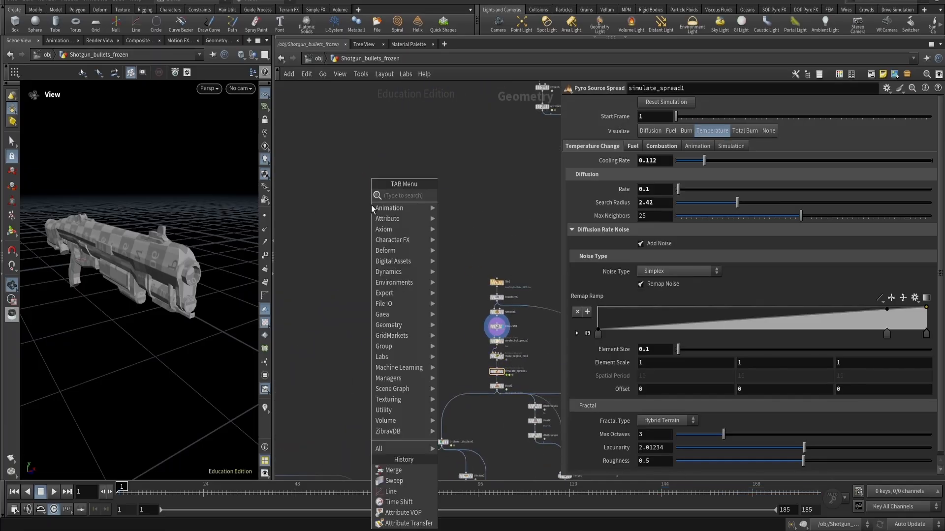
type("spread")
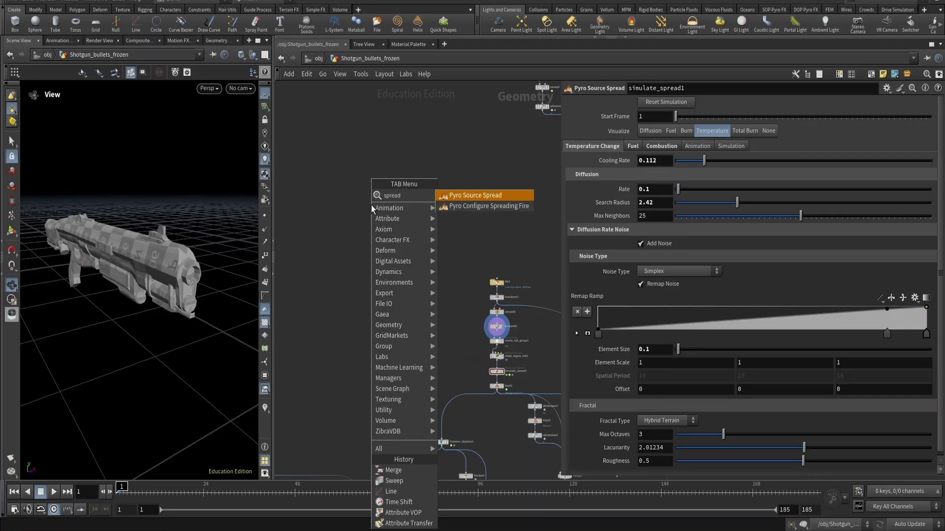
key("Down")
key("Return")
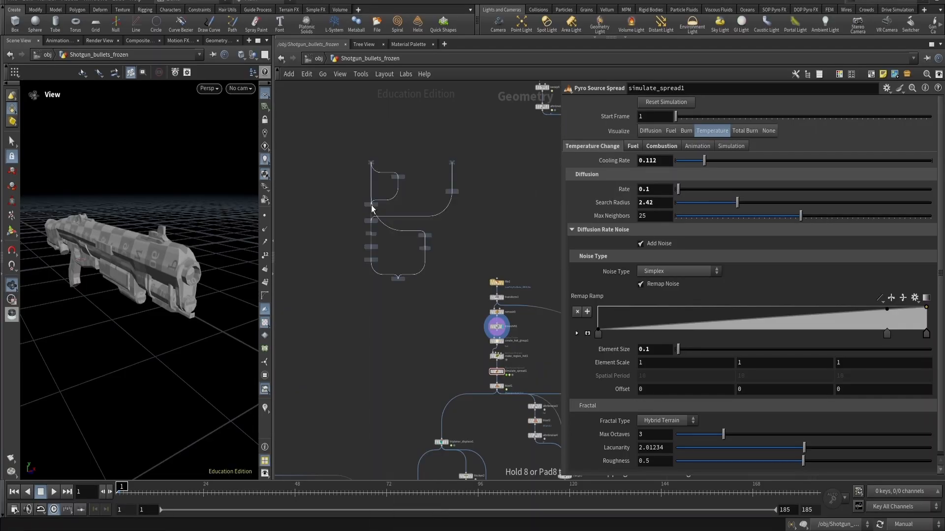
left_click(338, 237)
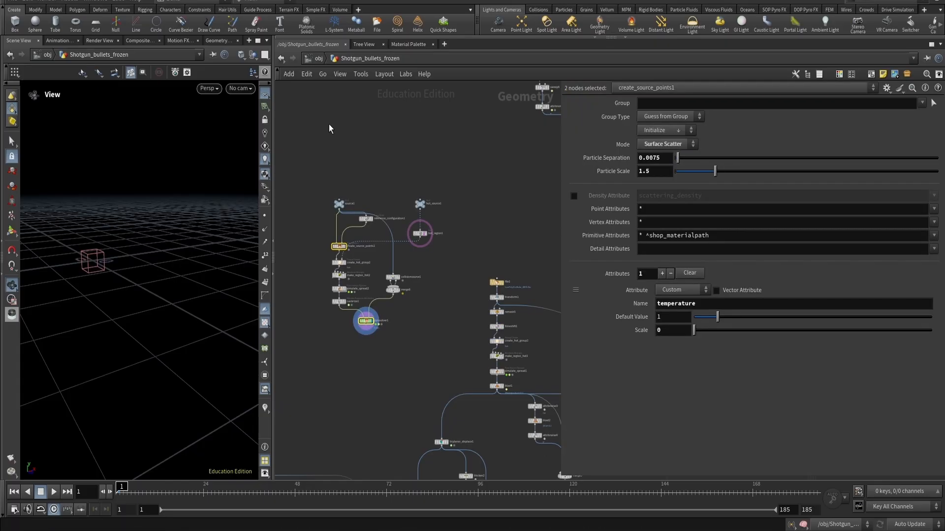
- Select the inserted spreading fire nodes and delete them
scroll(339, 230, "up", 4)
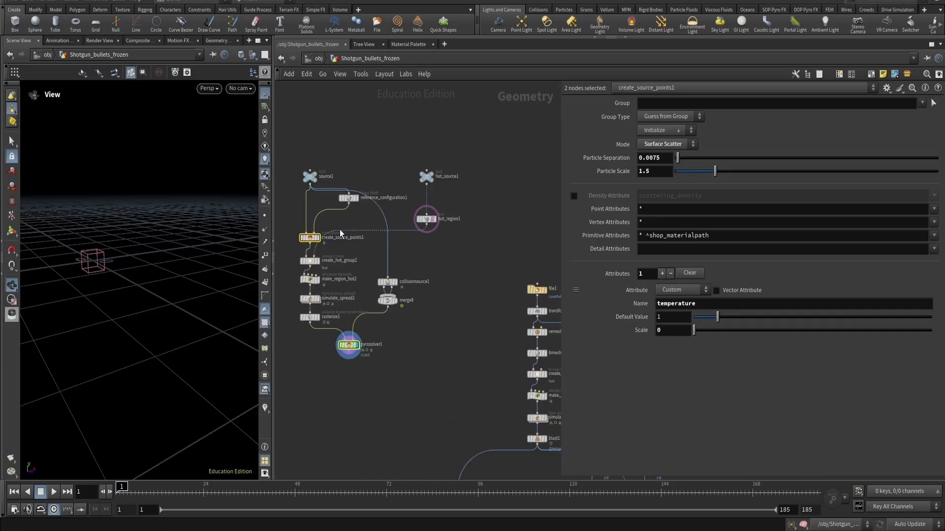
left_click_drag(289, 131, 504, 361)
middle_click_drag(495, 336, 441, 276)
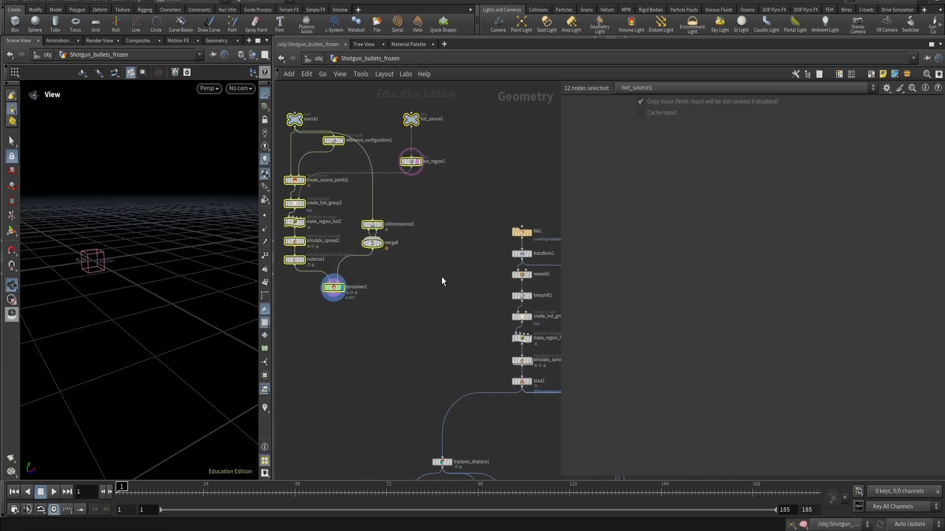
left_click(463, 285)
middle_click_drag(355, 250, 388, 251)
left_click_drag(332, 206, 295, 243)
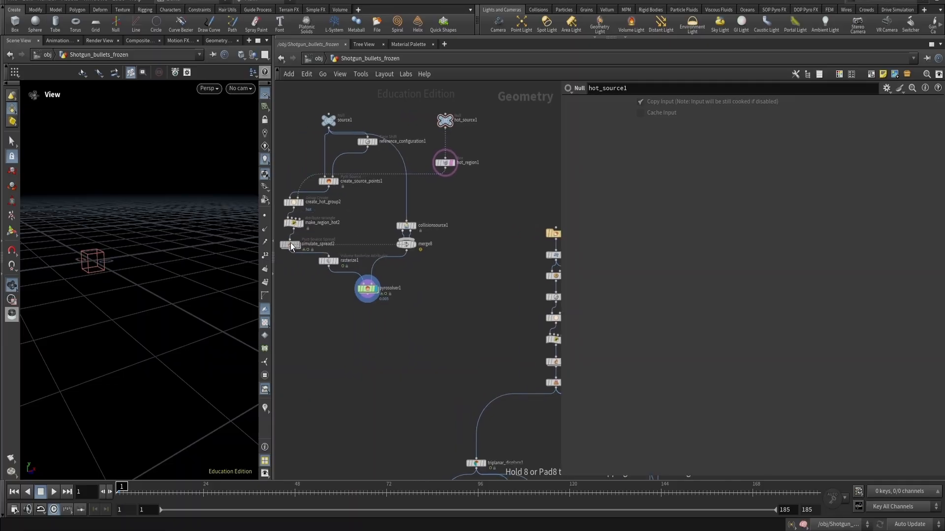
middle_click_drag(295, 244, 325, 243)
left_click_drag(325, 243, 326, 247)
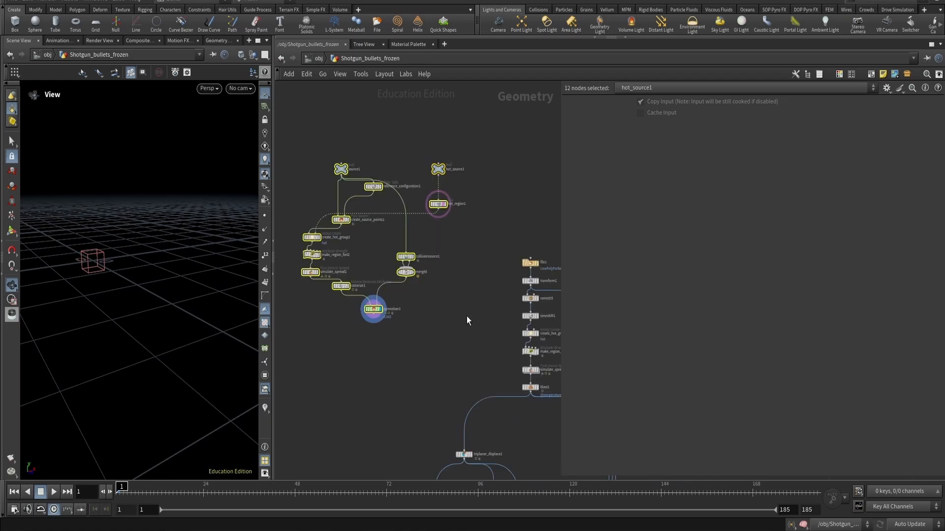
key("Delete")
left_click(898, 517)
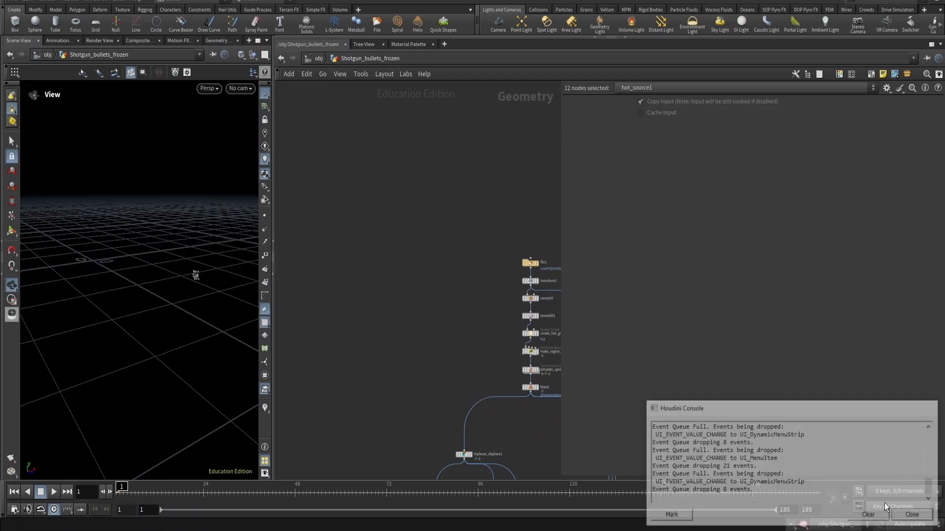
- Display the time shift, hot group and temperature wrangle nodes in turn to inspect the heat source region
scroll(511, 311, "up", 4)
middle_click_drag(511, 311, 404, 261)
left_click_drag(407, 276, 492, 284)
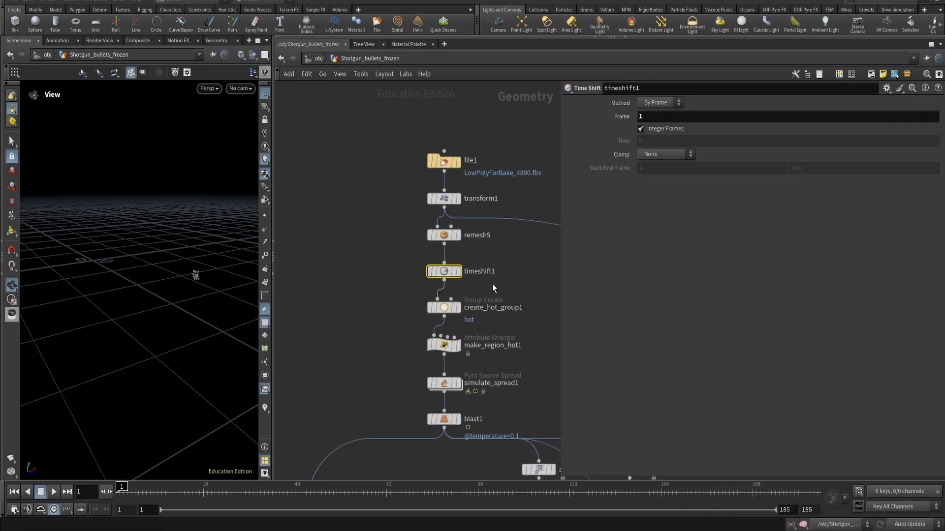
key("r")
left_click_drag(396, 296, 513, 312)
key("r")
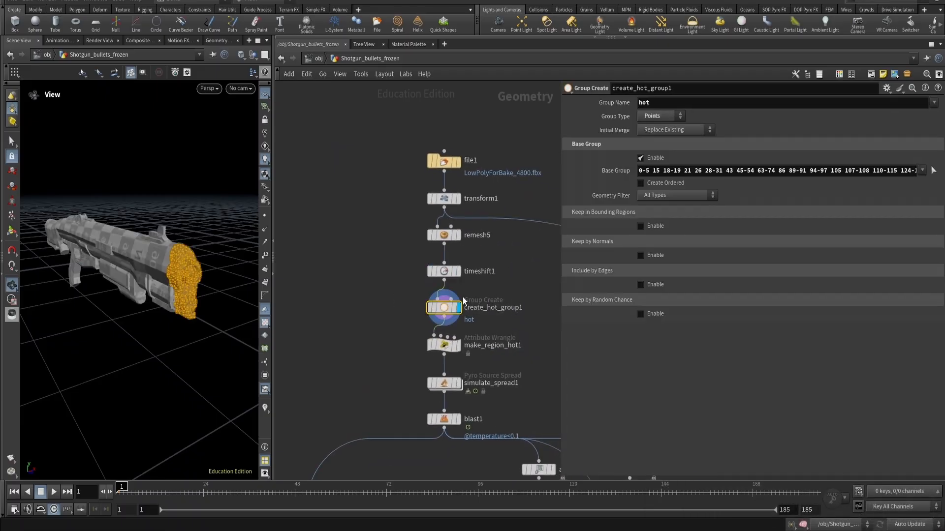
left_click_drag(195, 256, 154, 243)
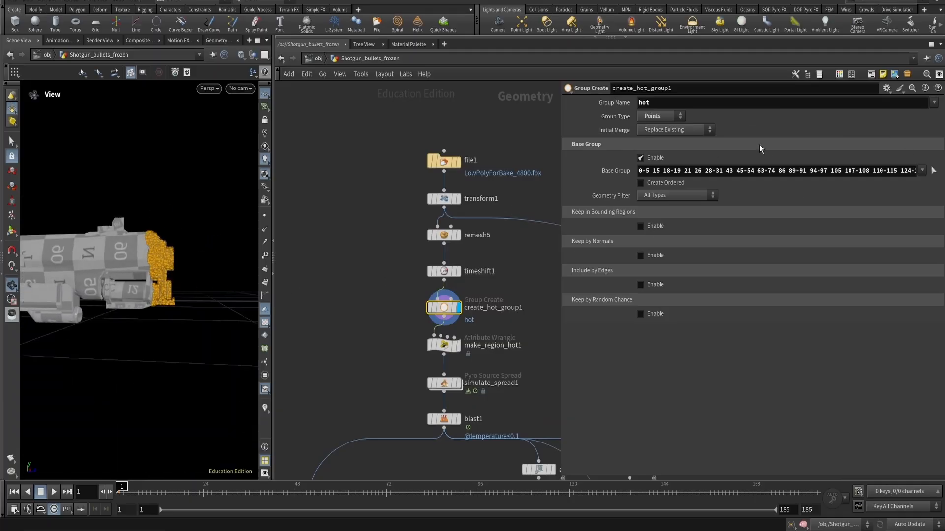
middle_click_drag(374, 328, 345, 273)
left_click_drag(378, 275, 462, 301)
key("r")
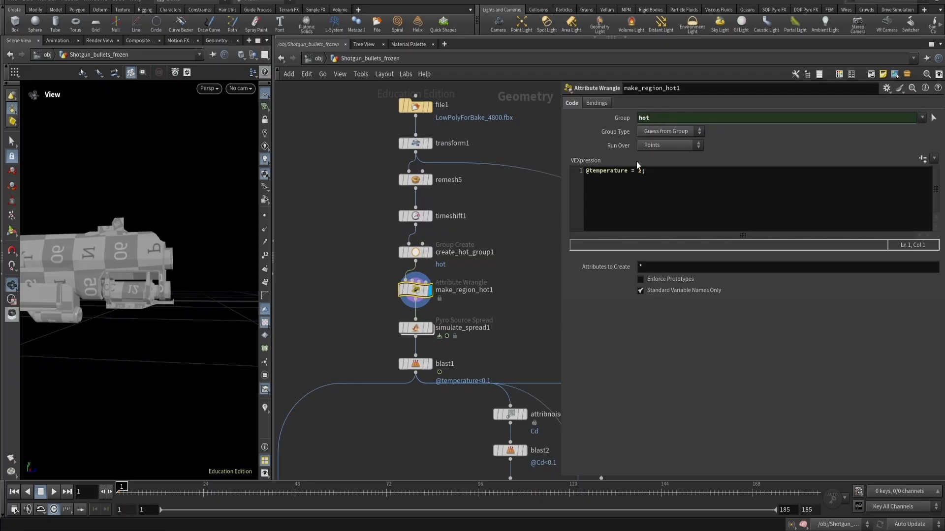
- Show the spread simulation with the temperature visualizer instead of normals and play the animation
left_click(430, 328)
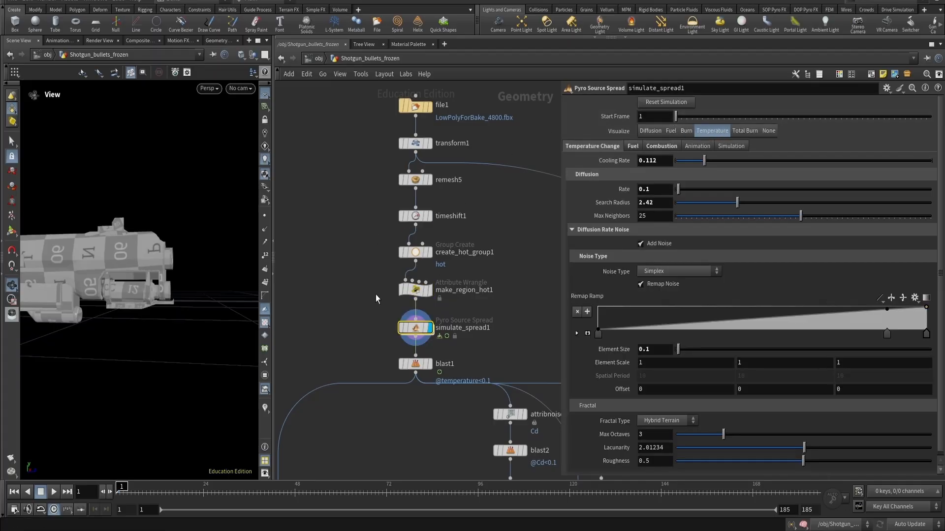
left_click_drag(367, 287, 466, 292)
left_click_drag(324, 324, 489, 319)
left_click(266, 408)
right_click(267, 405)
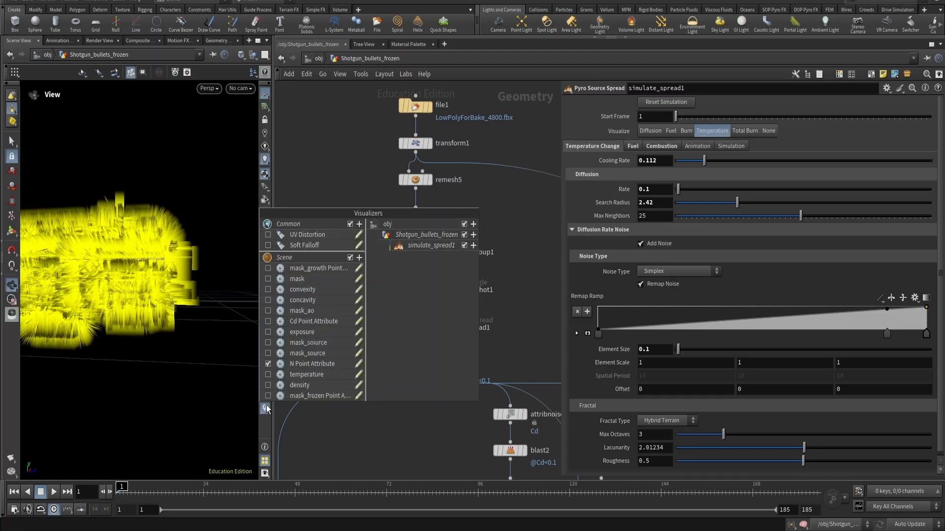
left_click(301, 363)
left_click(313, 376)
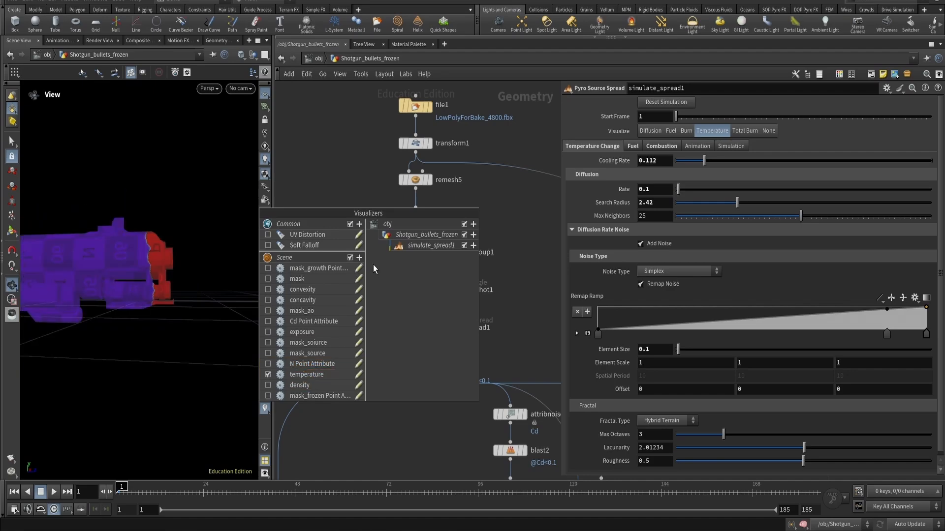
key("Up")
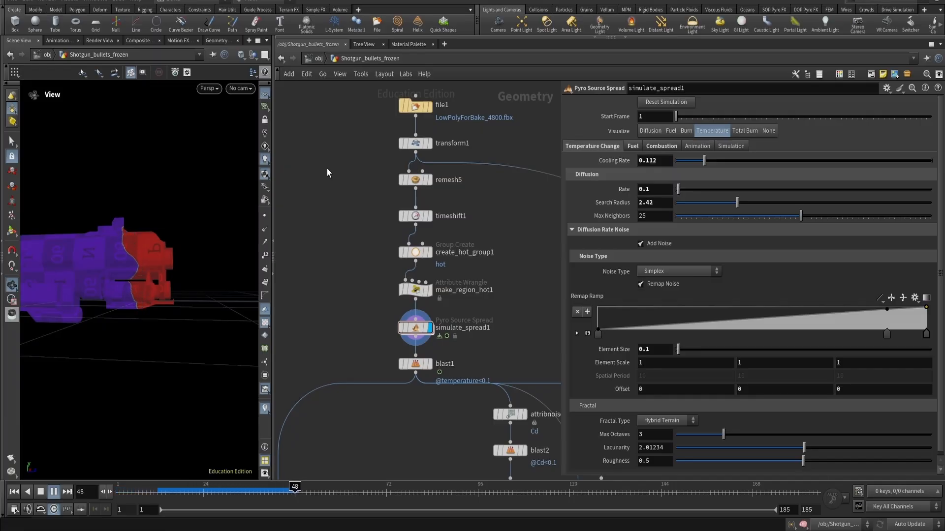
- Reset the simulation and browse the combustion, fuel and temperature change settings of the spread node
left_click(689, 102)
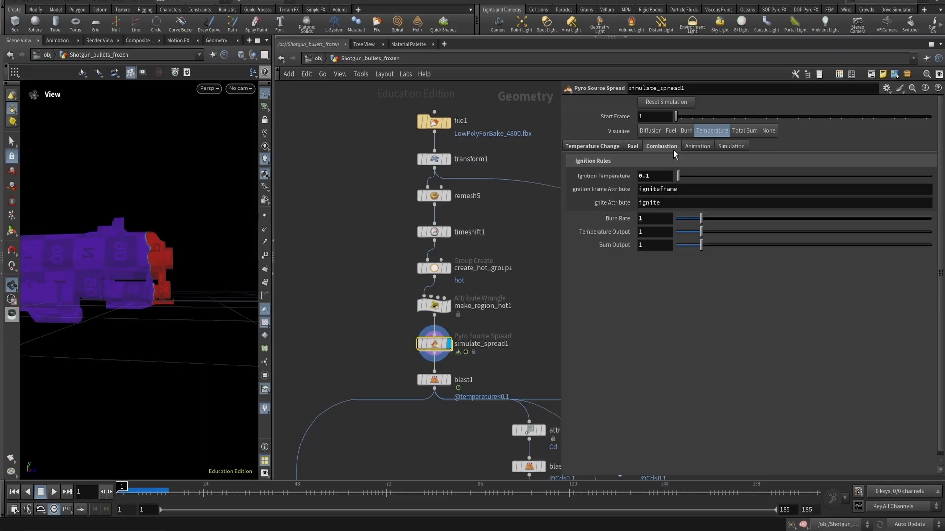
left_click(634, 146)
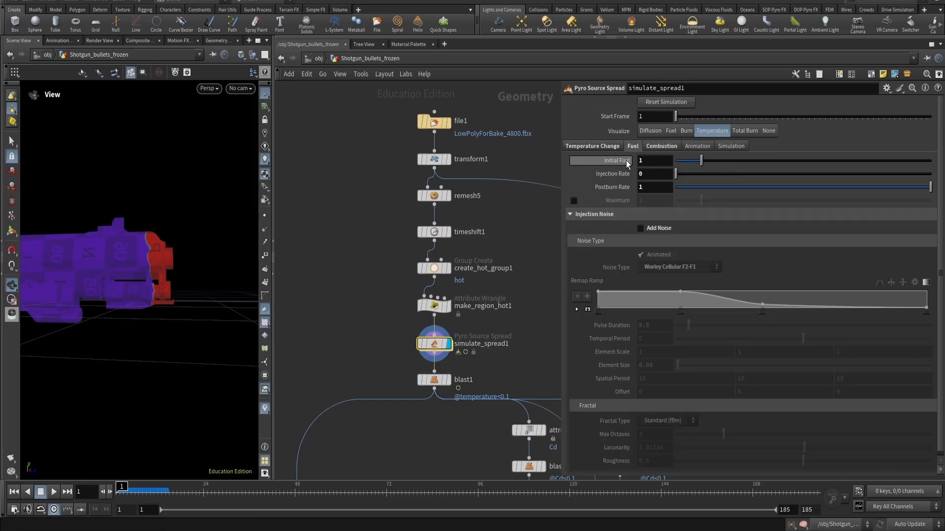
left_click(648, 230)
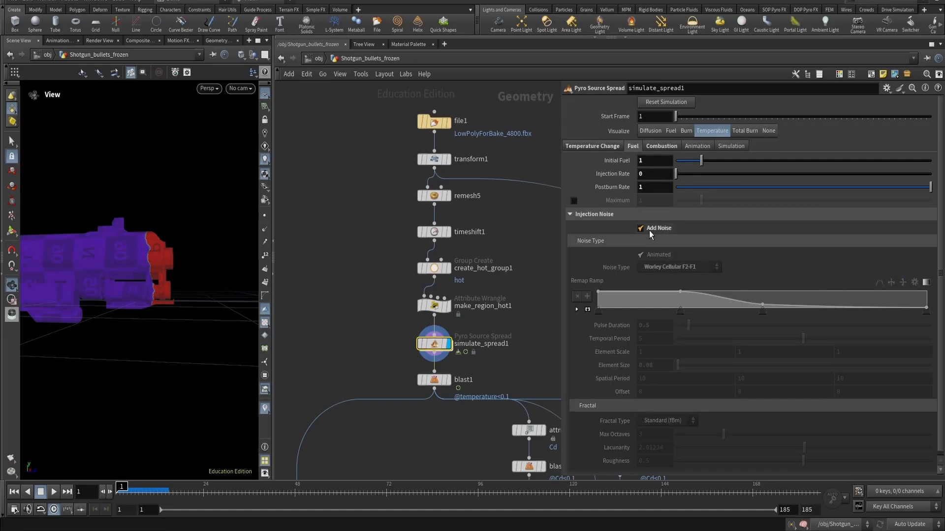
left_click(601, 145)
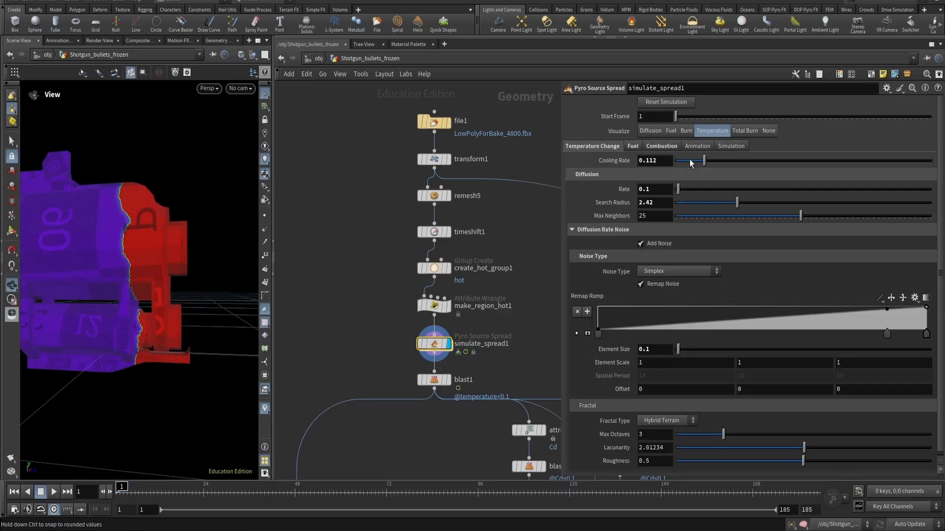
- Try a diffusion rate of 0.48, play the simulation, and undo the rate change
left_click_drag(678, 189, 687, 188)
left_click(350, 266)
key("Up")
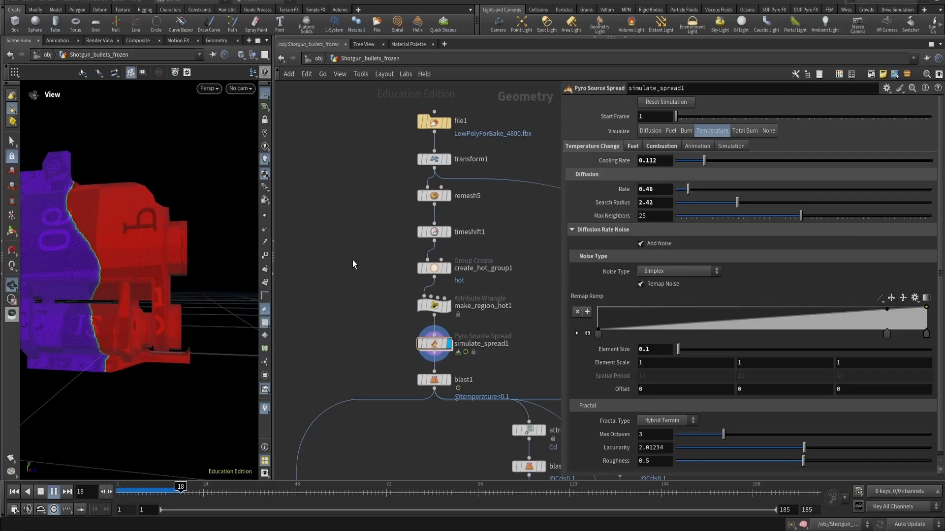
key("ctrl+Up")
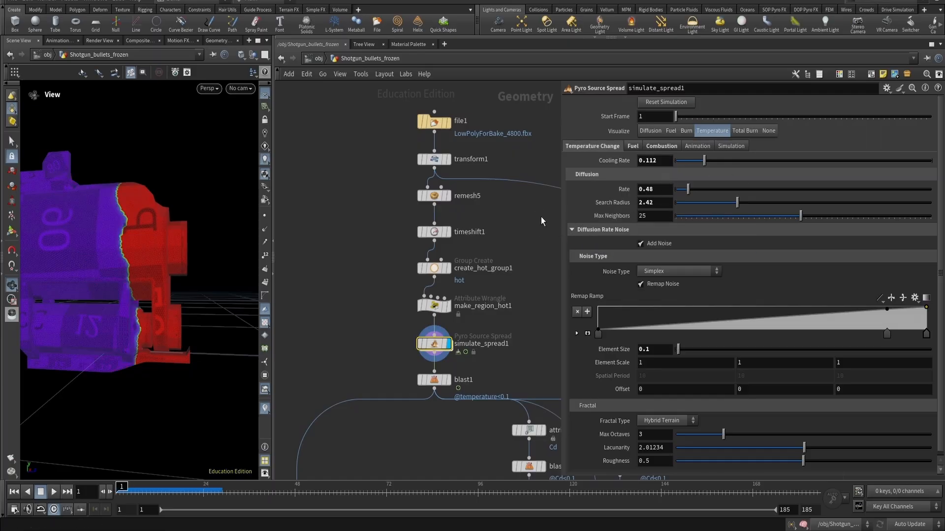
key("ctrl+z")
key("ctrl+z")
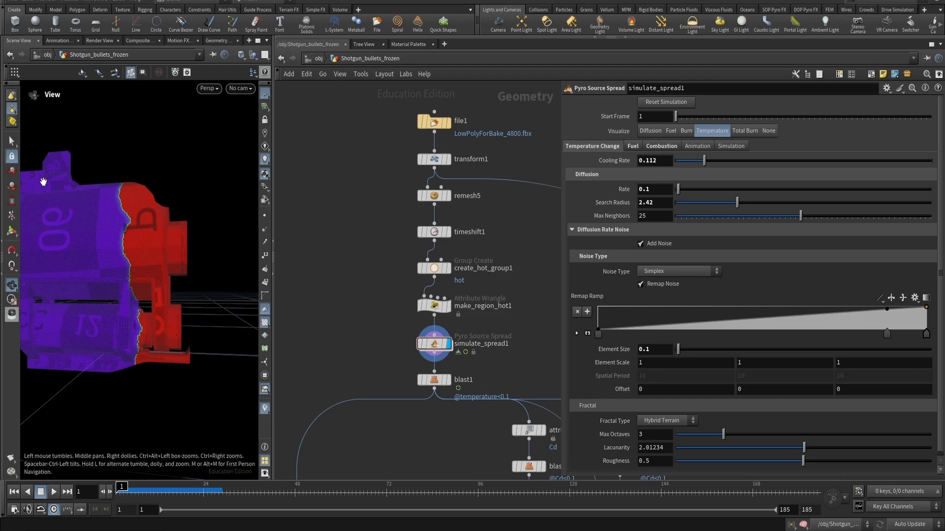
left_click_drag(42, 182, 143, 236)
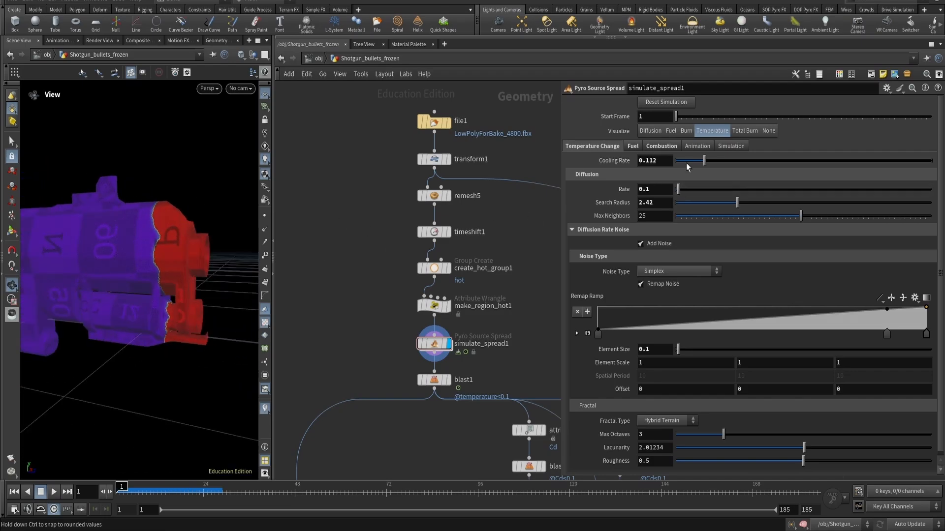
- Display the blast node that follows the spread simulation and orbit around the remaining model
left_click(437, 380)
left_click(450, 379)
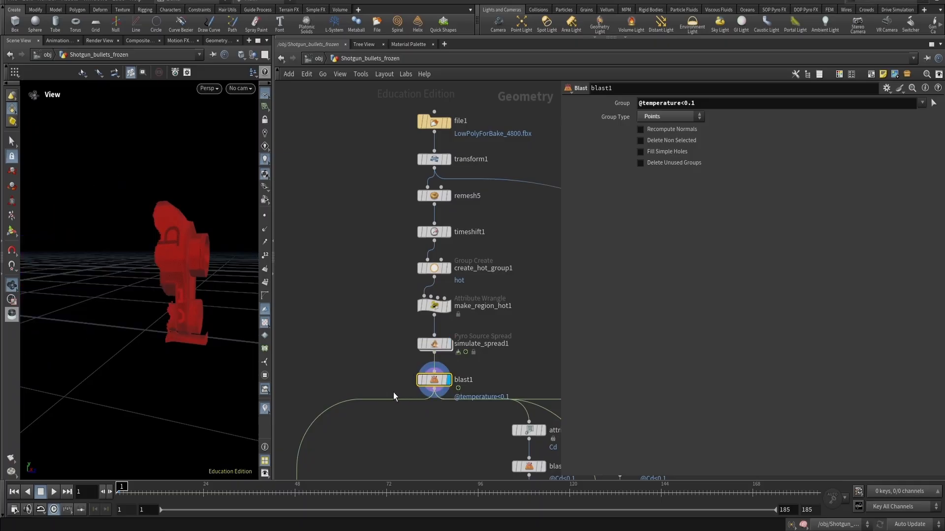
left_click_drag(360, 367, 476, 398)
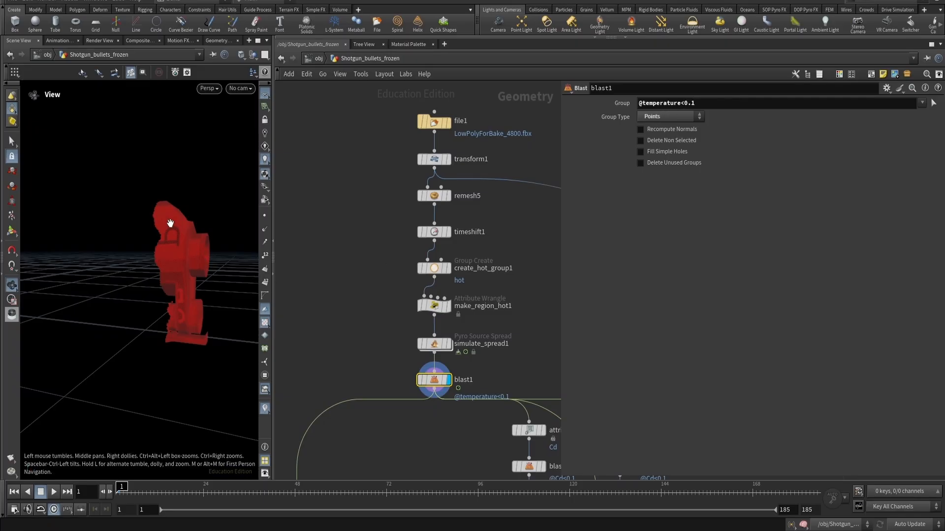
left_click(449, 344)
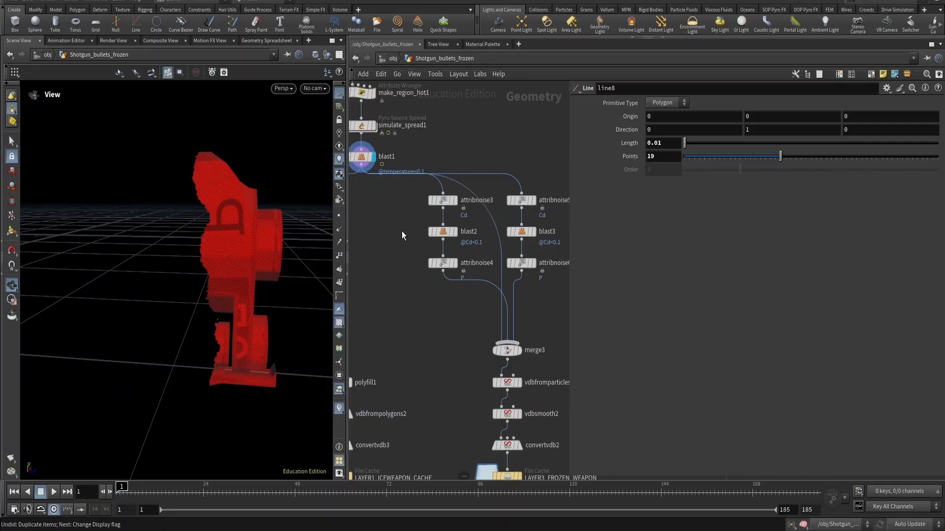
left_click(362, 157)
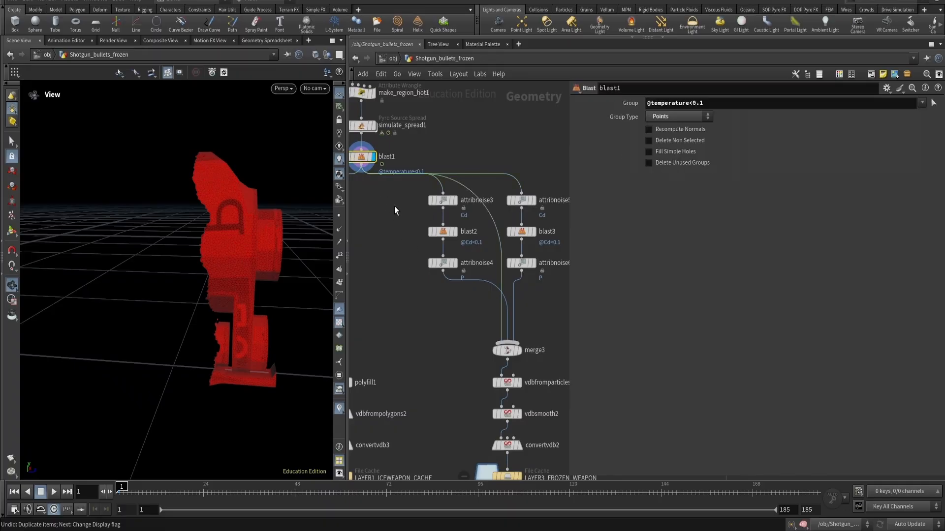
- Display the first color noise node after the blast and visualize its Cd attribute in the viewport
left_click(442, 201)
left_click(456, 200)
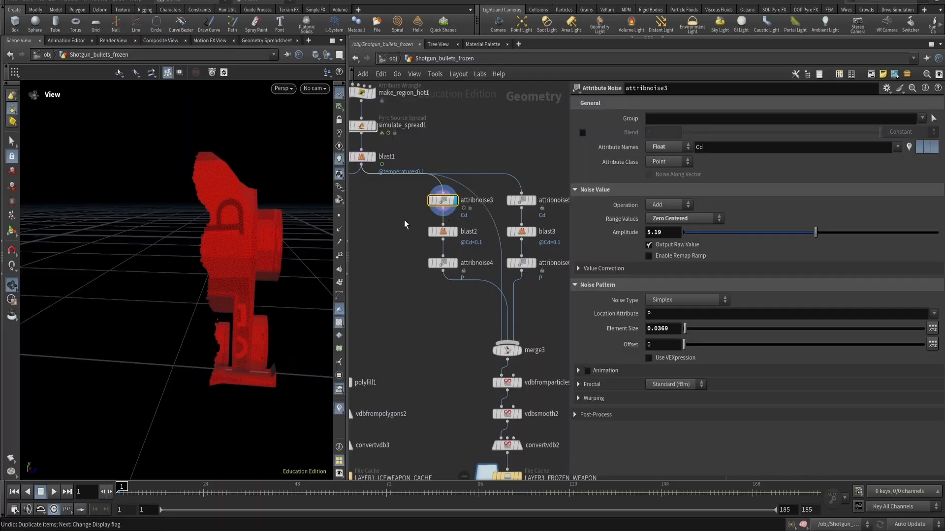
left_click_drag(394, 217, 421, 225)
middle_click_drag(372, 198, 406, 218)
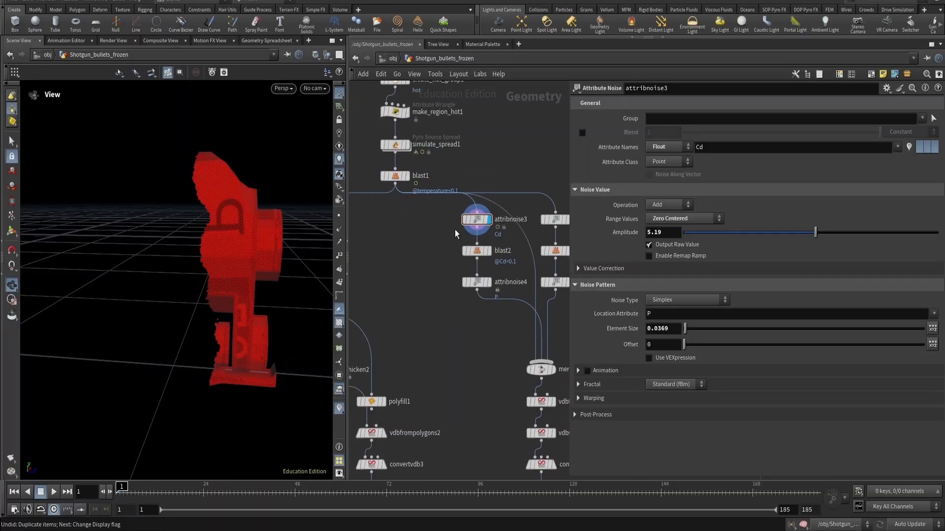
left_click(910, 148)
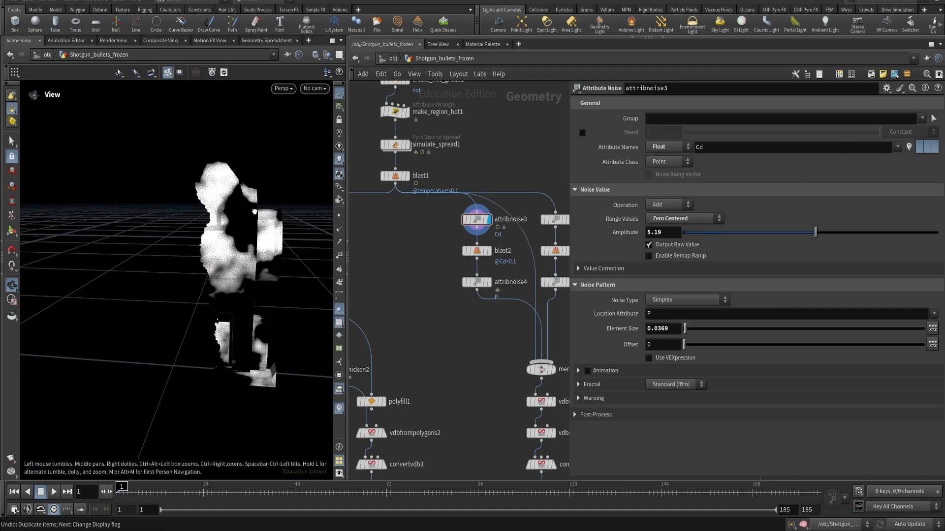
left_click_drag(254, 211, 199, 244)
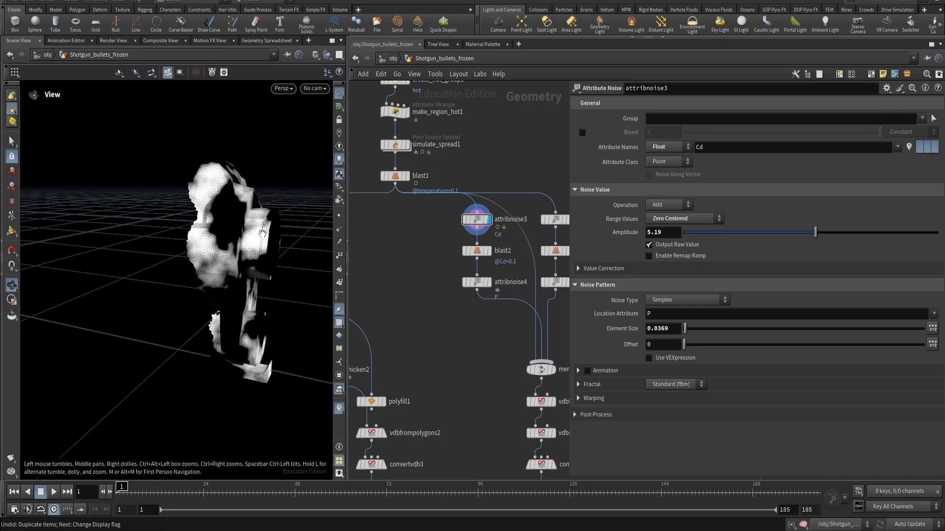
- Display the blast node that removes low Cd points and compare it with the preceding noise node
left_click(502, 252)
left_click(489, 251)
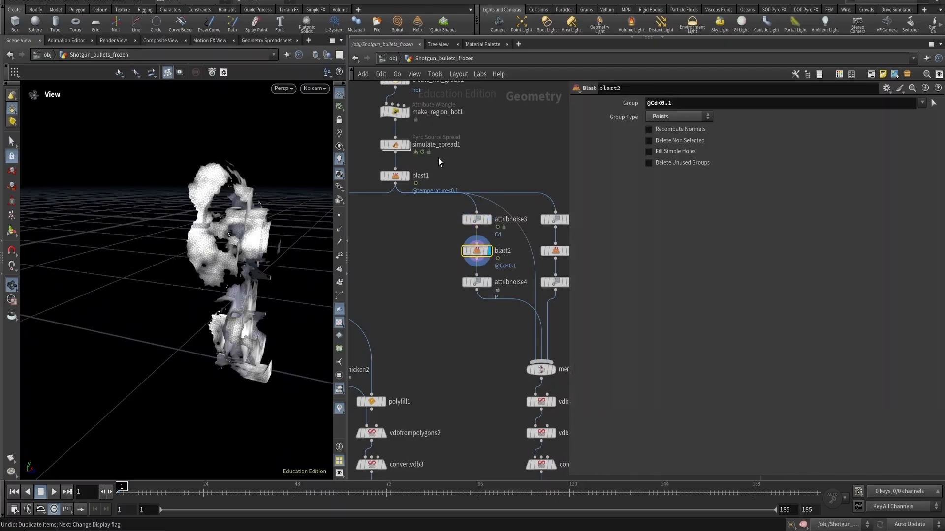
left_click_drag(492, 253, 493, 252)
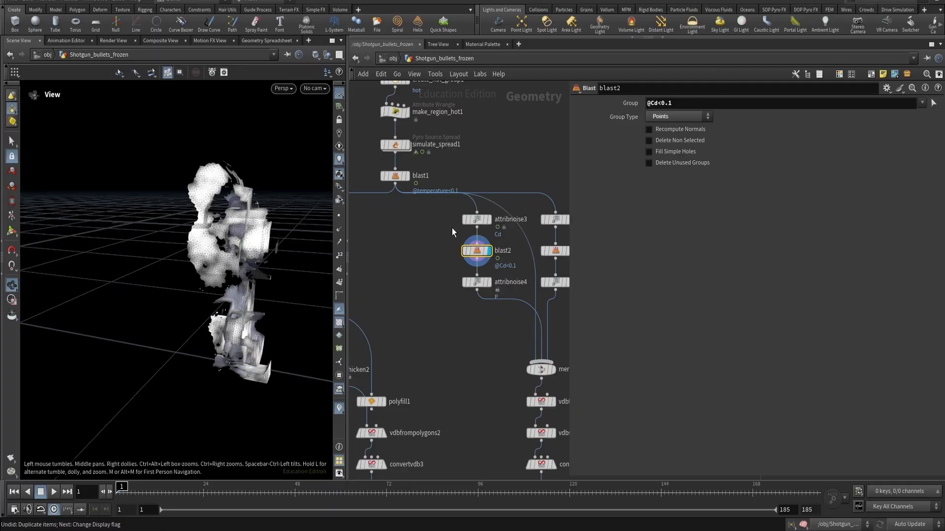
key("Up")
key("Down")
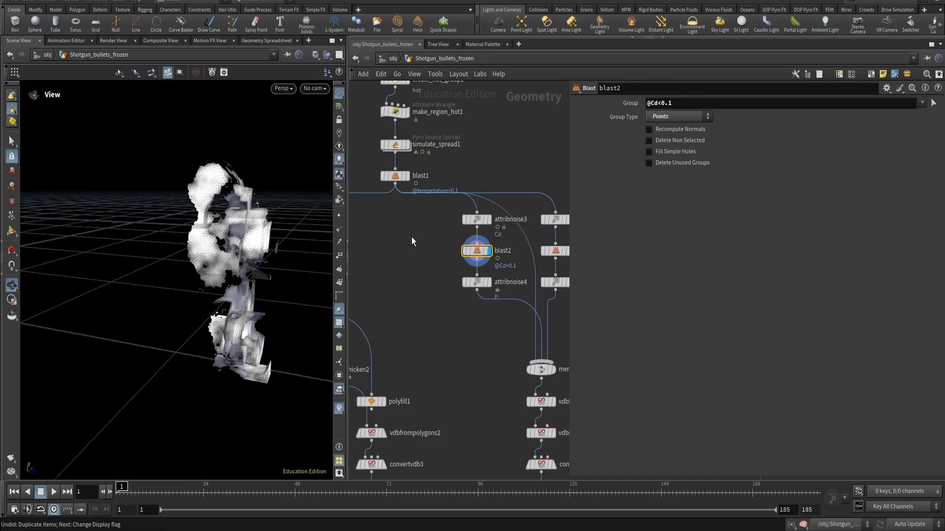
key("Up")
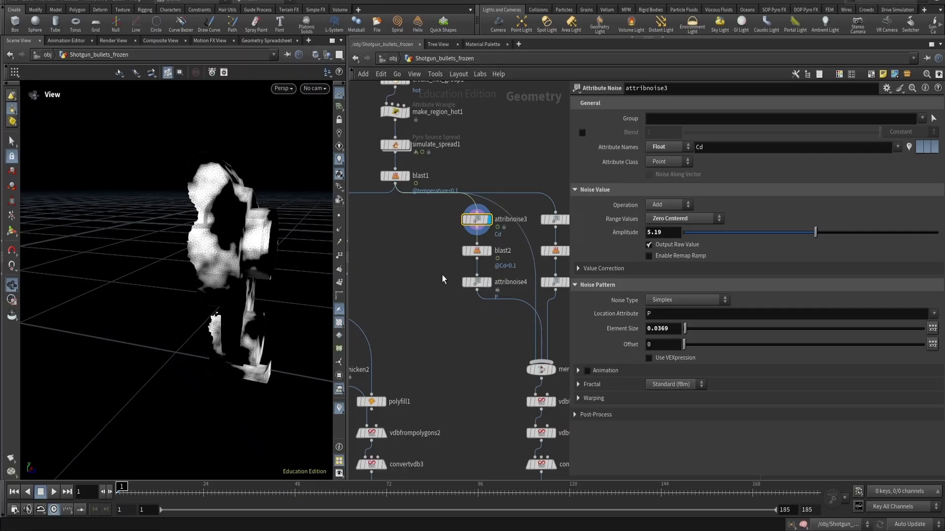
left_click(501, 251)
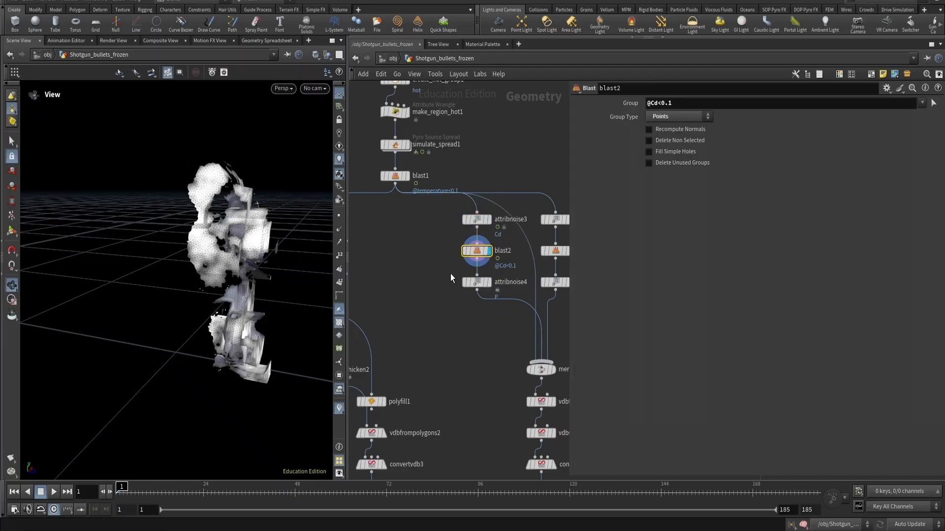
- Display the position noise node of the first branch and orbit around its scattered fragments
left_click(474, 283)
left_click(489, 282)
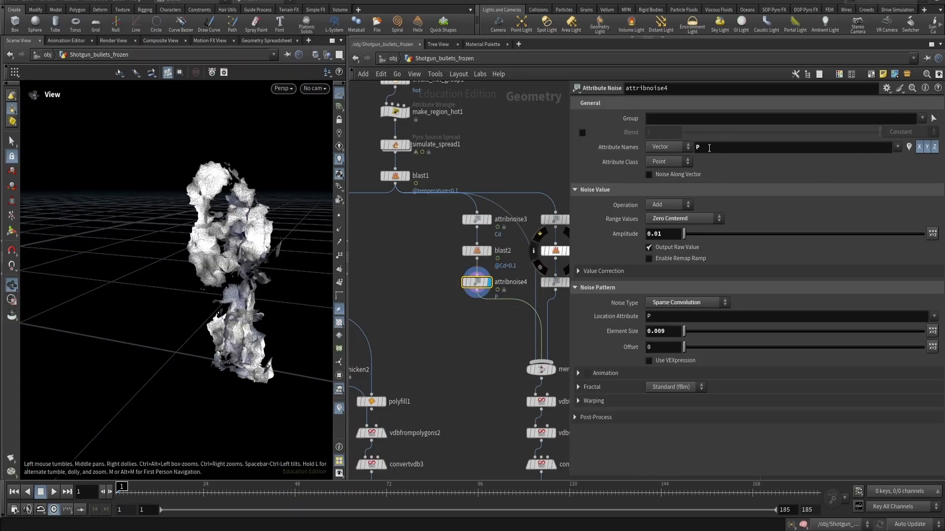
left_click_drag(173, 160, 192, 178)
middle_click_drag(522, 283, 447, 275)
- Display the second branch's color noise, blast and position noise nodes in turn, then move to the merge node
left_click(479, 211)
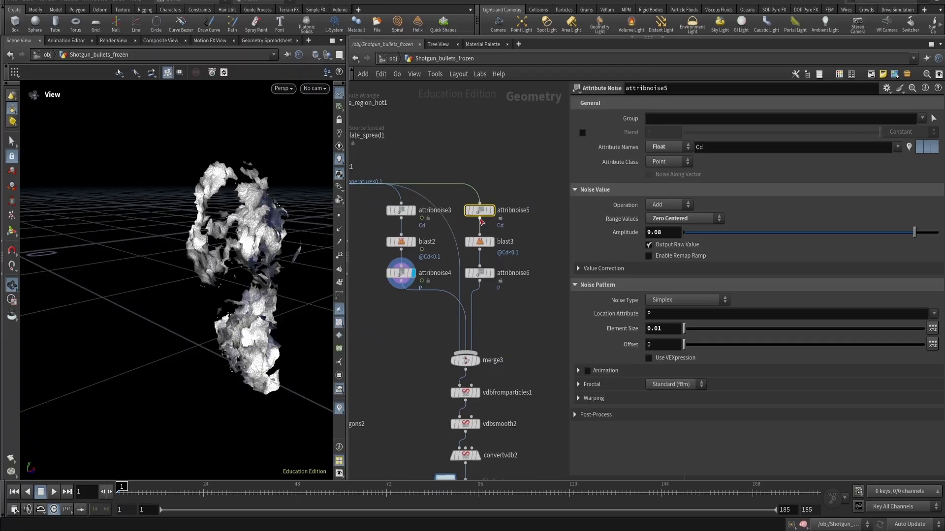
key("r")
left_click_drag(522, 261, 476, 280)
key("r")
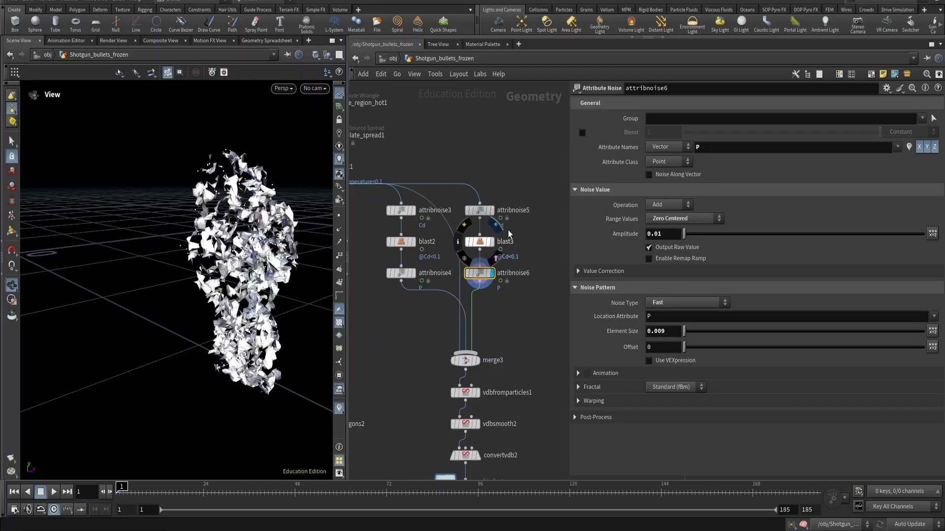
left_click_drag(508, 229, 470, 203)
key("r")
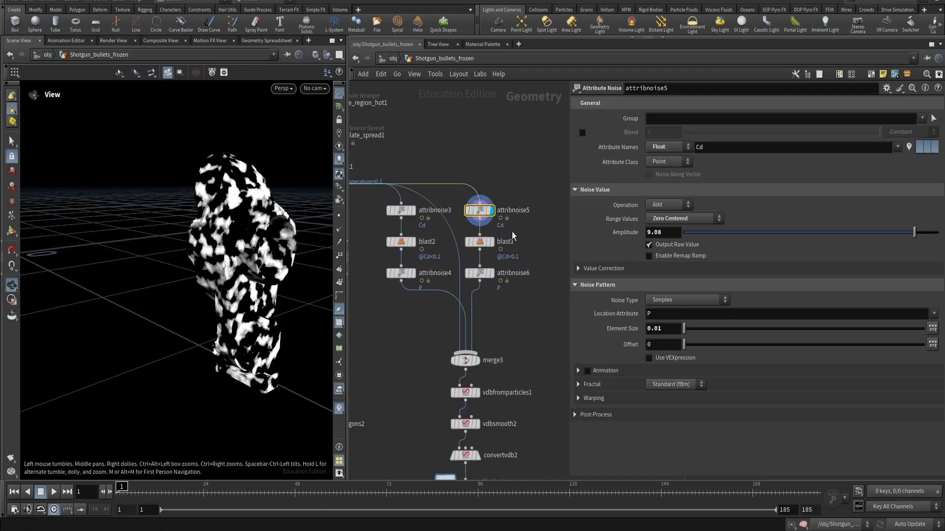
left_click(471, 243)
key("r")
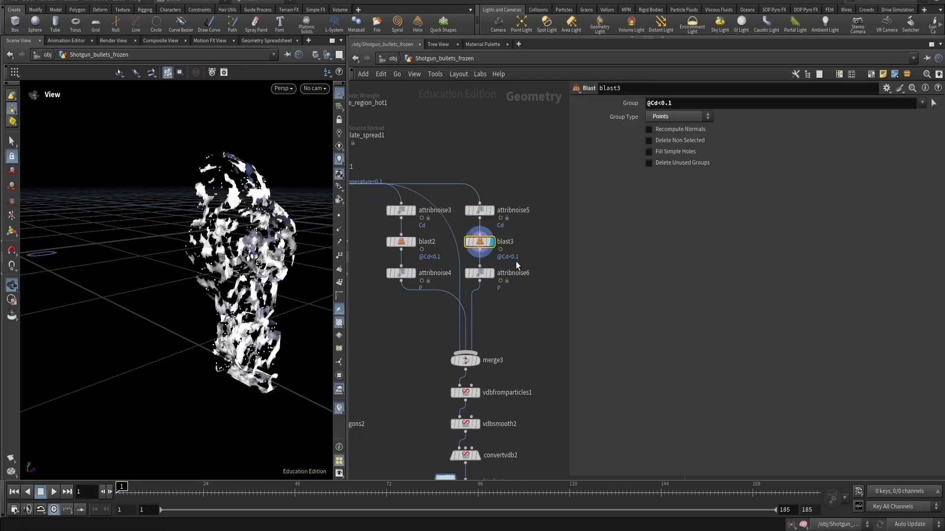
left_click(477, 276)
key("r")
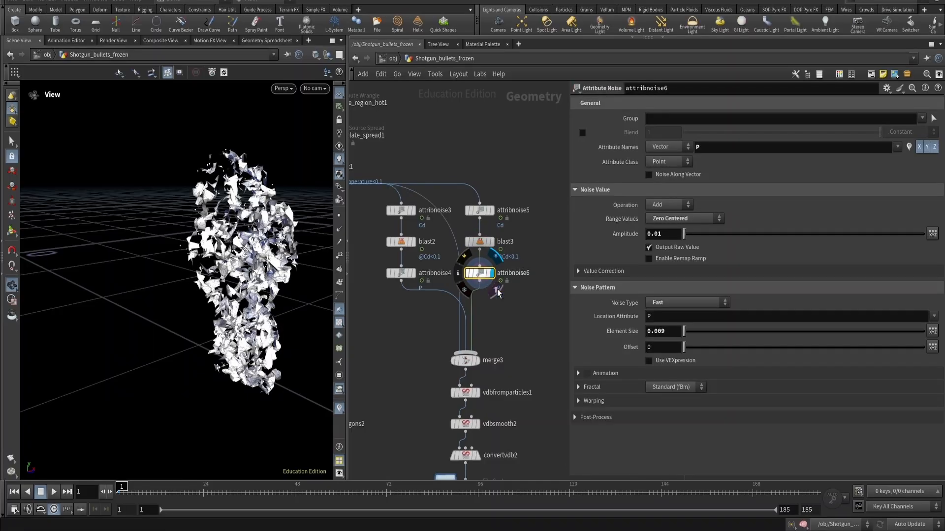
left_click(468, 231)
scroll(450, 255, "up", 2)
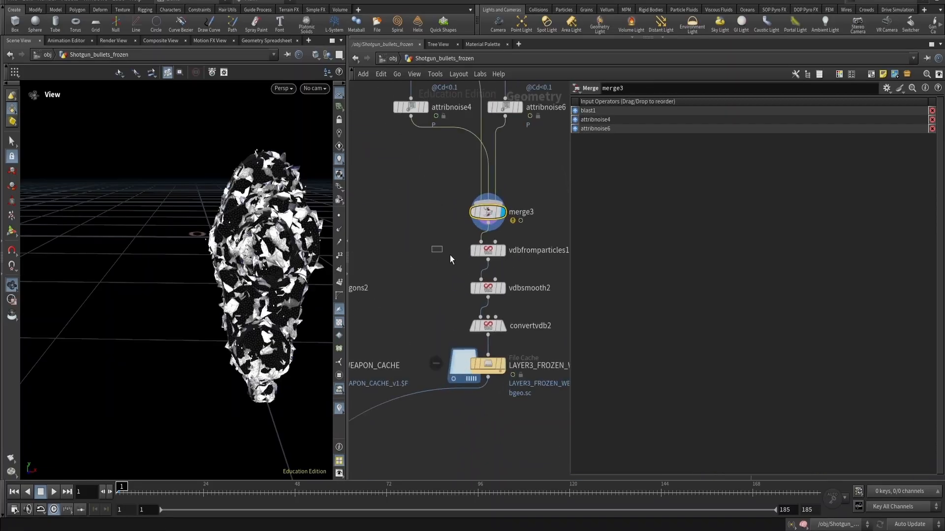
- Display the VDB from Particles node and compare its voxelized volume with the merged input from several angles
left_click(488, 250)
key("r")
left_click_drag(221, 221, 288, 218, "alt")
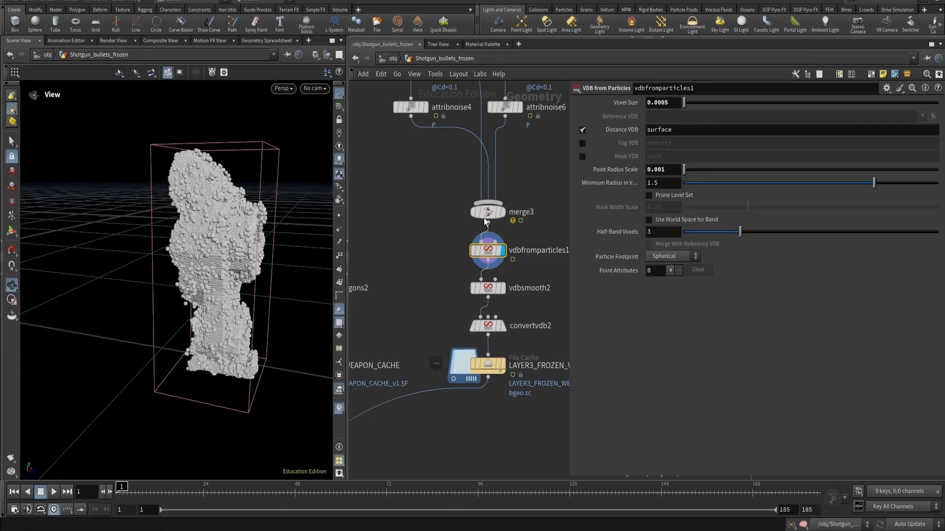
key("r")
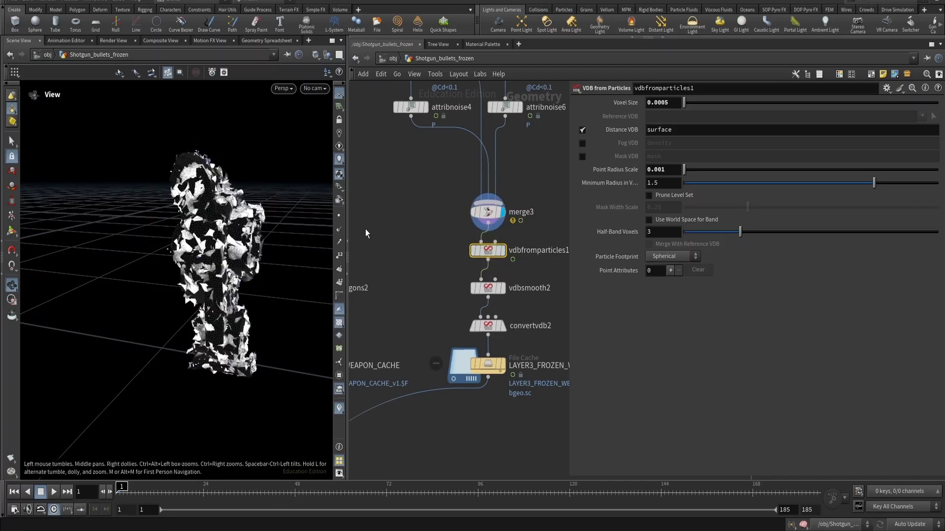
left_click_drag(196, 210, 256, 210)
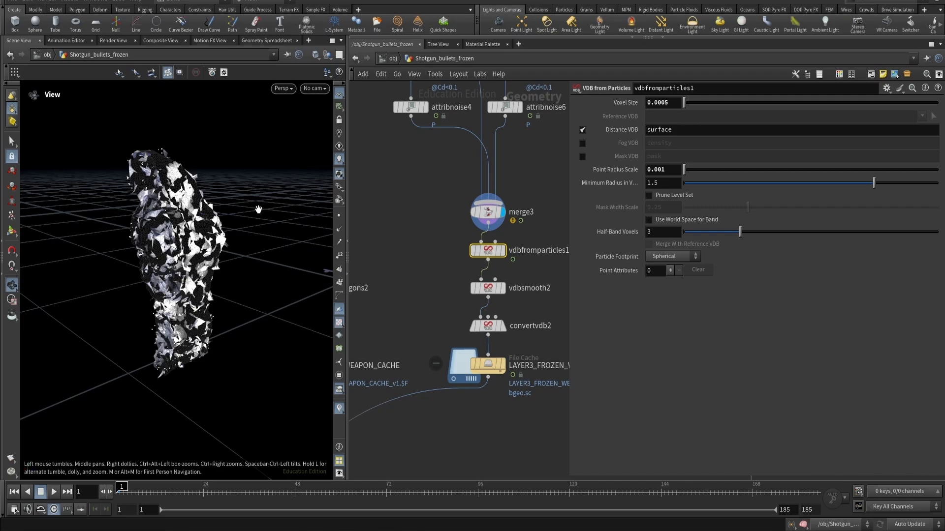
left_click(502, 250)
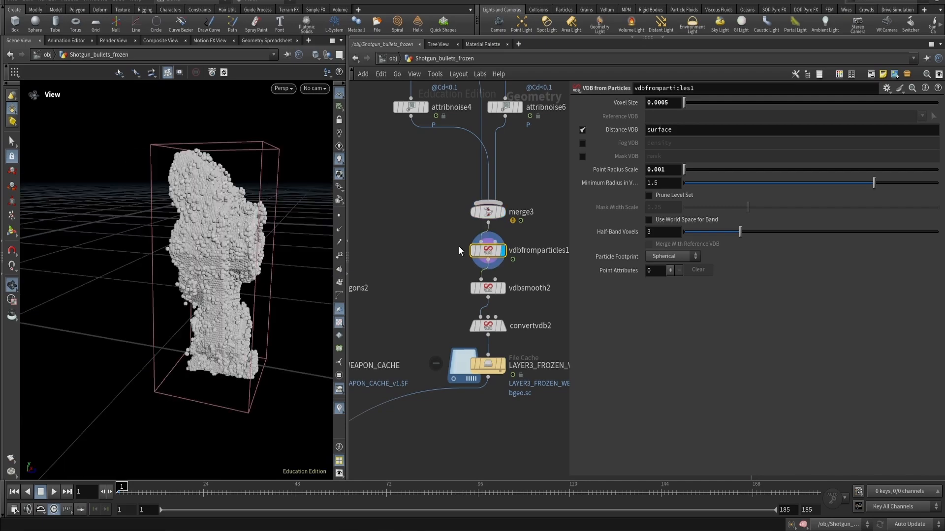
left_click(503, 213)
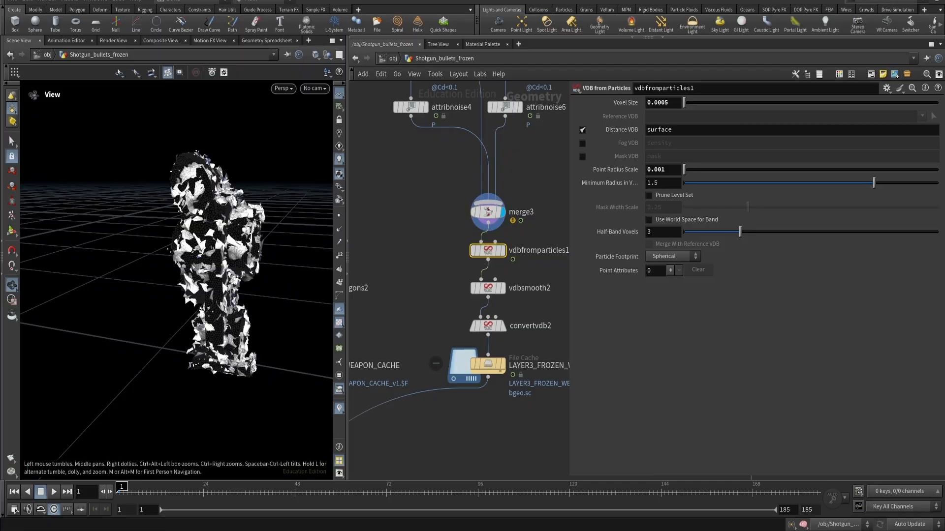
left_click_drag(198, 211, 255, 210)
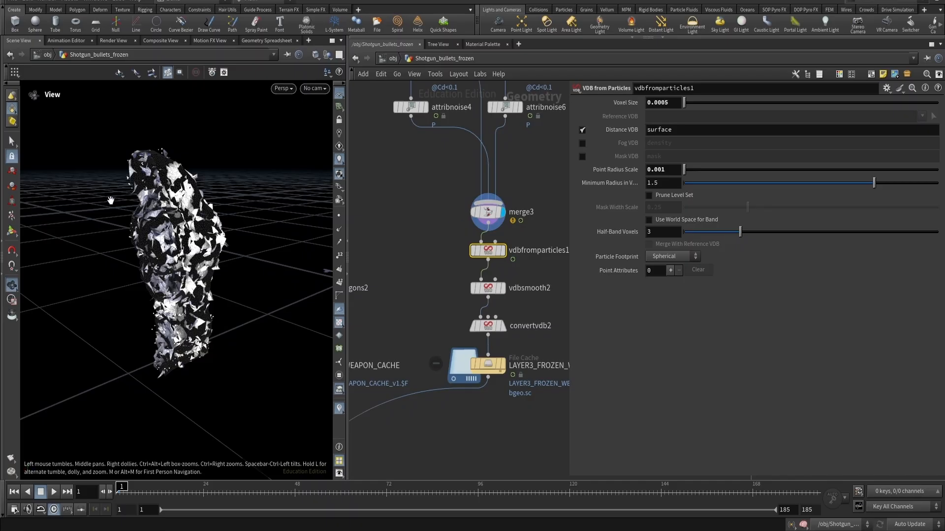
left_click_drag(179, 239, 152, 214)
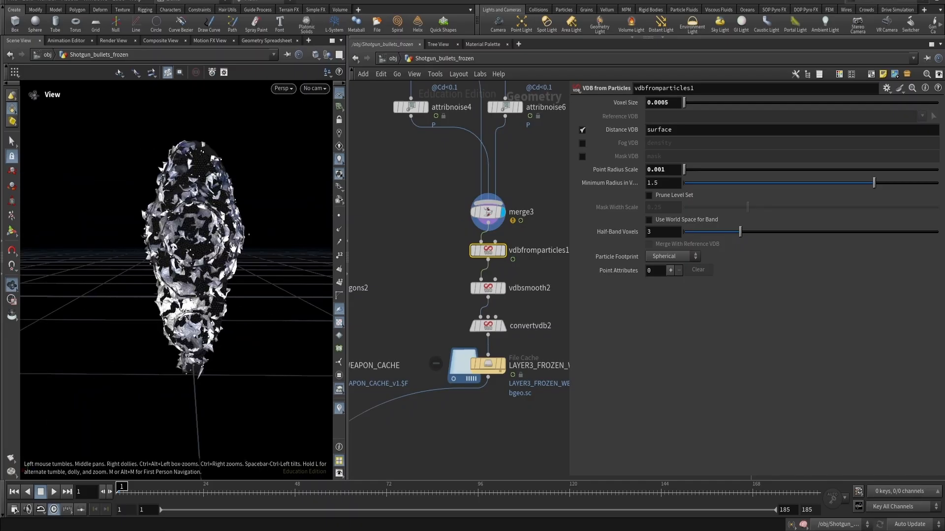
left_click_drag(233, 249, 216, 243)
left_click(502, 250)
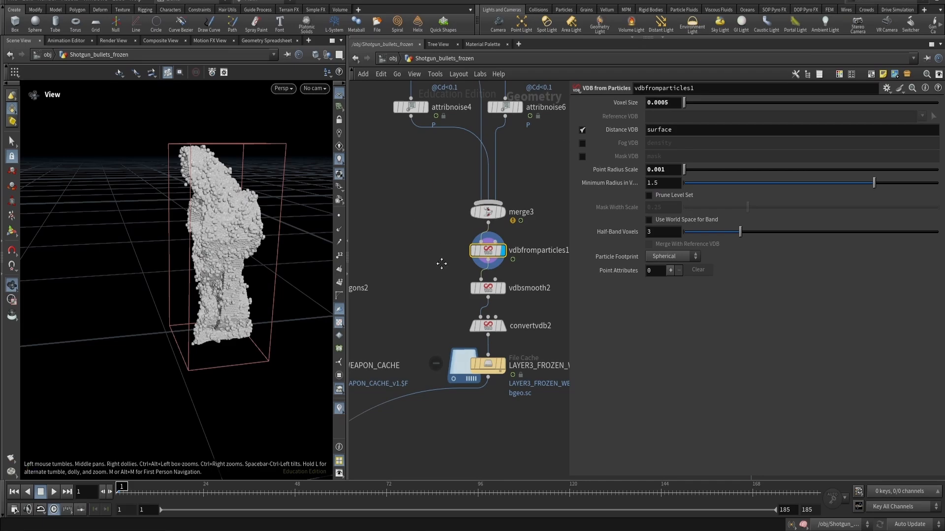
middle_click_drag(441, 264, 426, 256)
- Display the VDB Smooth node and zoom in on the smoothed volume
left_click(473, 279)
left_click(486, 281)
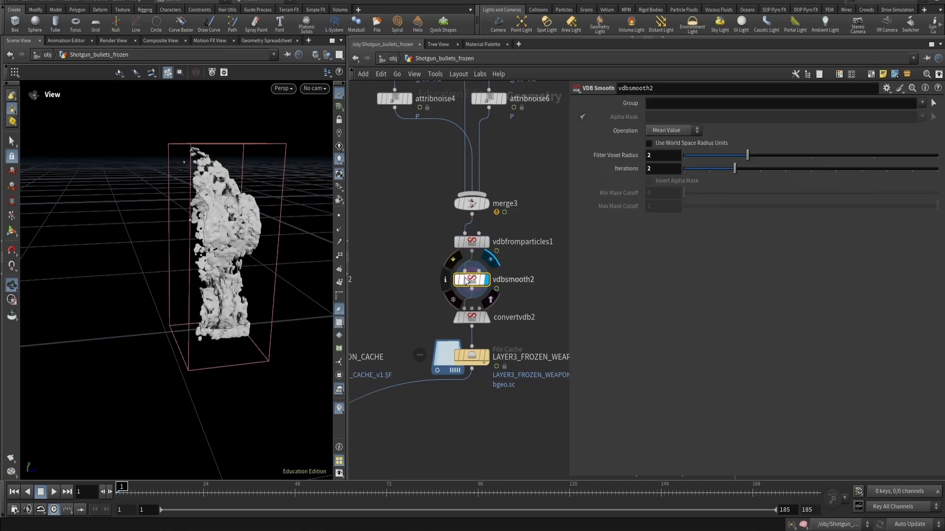
left_click_drag(265, 246, 202, 172)
scroll(196, 290, "up", 5)
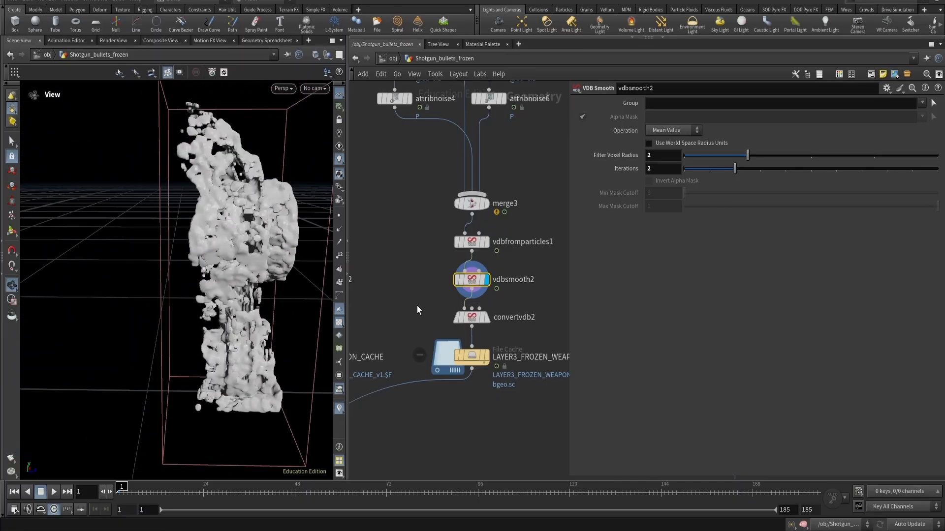
- Display the Convert VDB node and the LAYER3_FROZEN_WEAPON file cache node, and play the timeline
left_click(470, 318)
left_click(486, 318)
left_click_drag(246, 231, 211, 221)
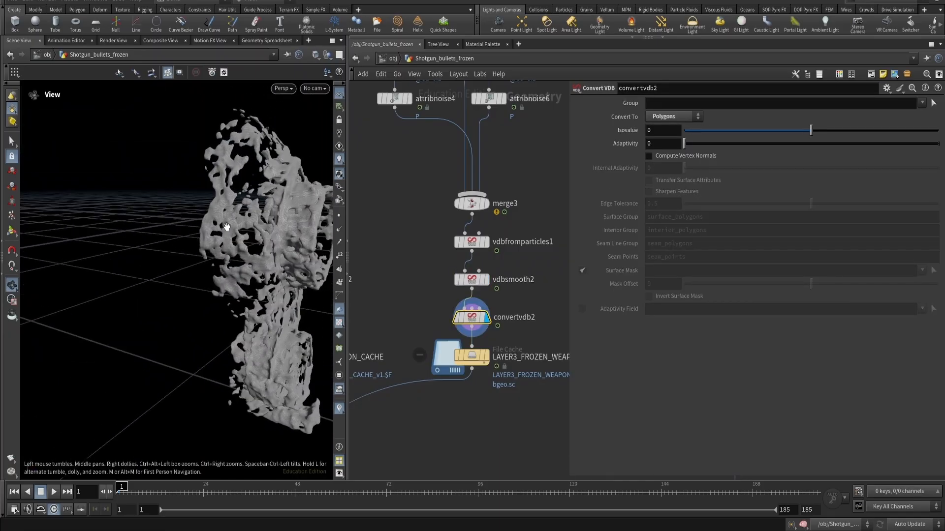
left_click(487, 356)
left_click_drag(497, 405, 461, 353)
key("Up")
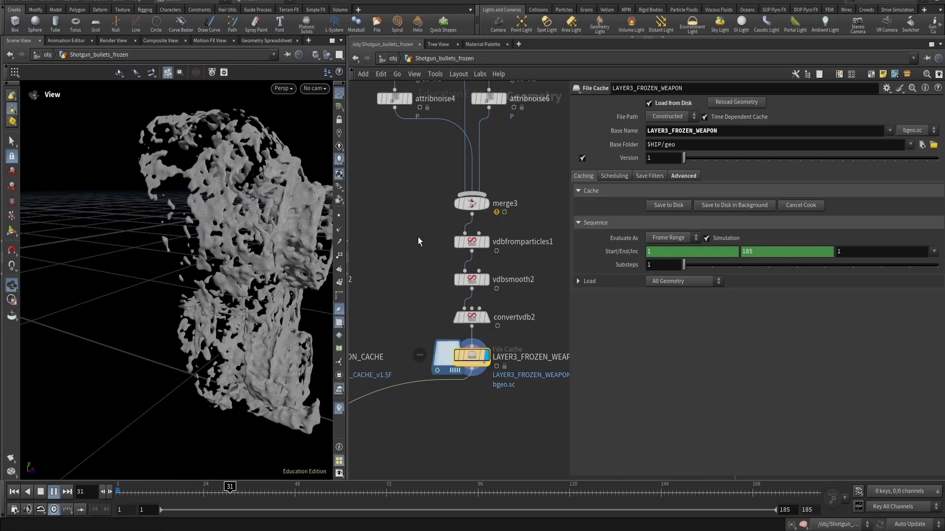
key("Up")
- Display the triplanar displace node on the other branch of the blast output
middle_click_drag(432, 213, 531, 252)
scroll(457, 303, "down", 3)
scroll(474, 252, "up", 2)
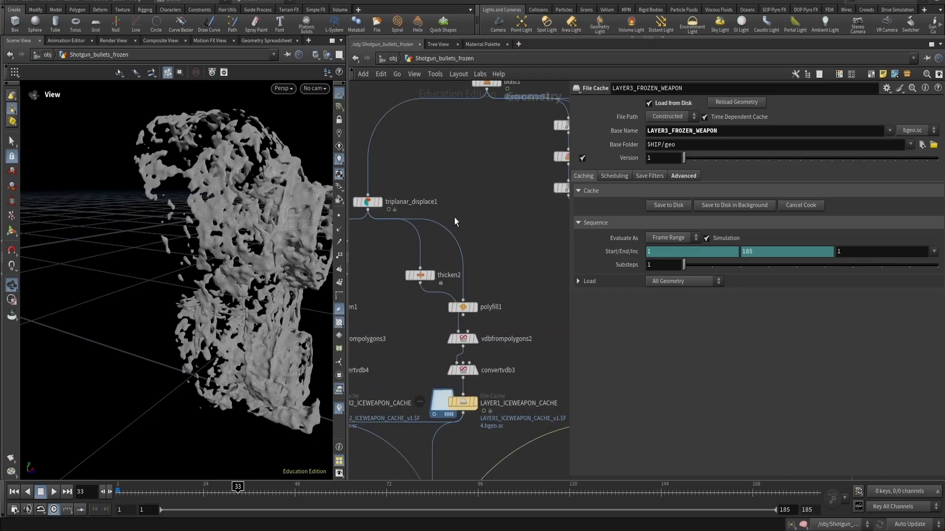
scroll(454, 218, "down", 3)
left_click(489, 193)
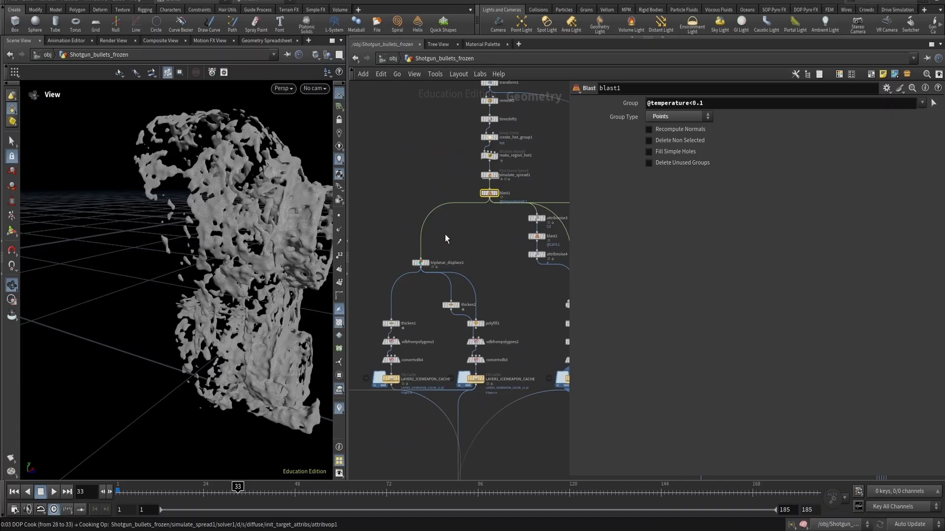
key("r")
left_click(421, 262)
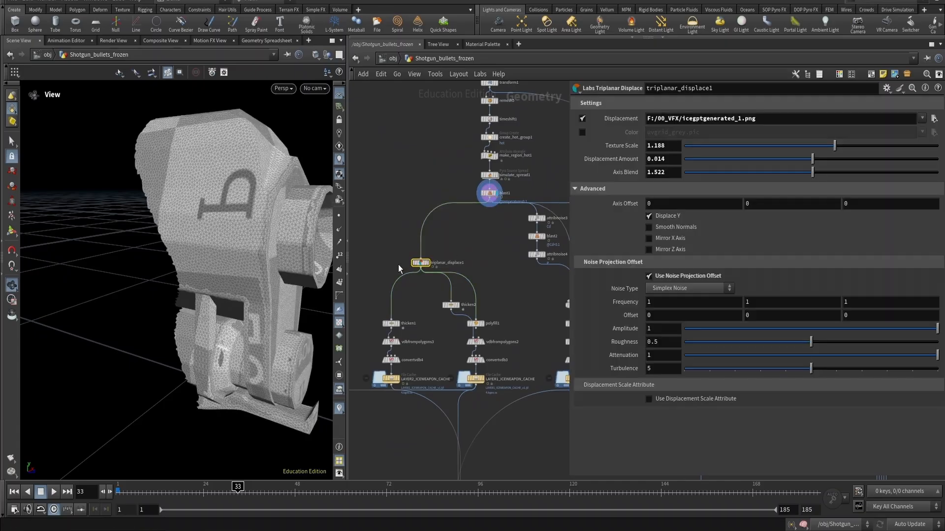
- Display the triplanar displace node and inspect the displaced weapon and its ice displacement texture
scroll(444, 267, "up", 3)
scroll(444, 267, "up", 2)
key("r")
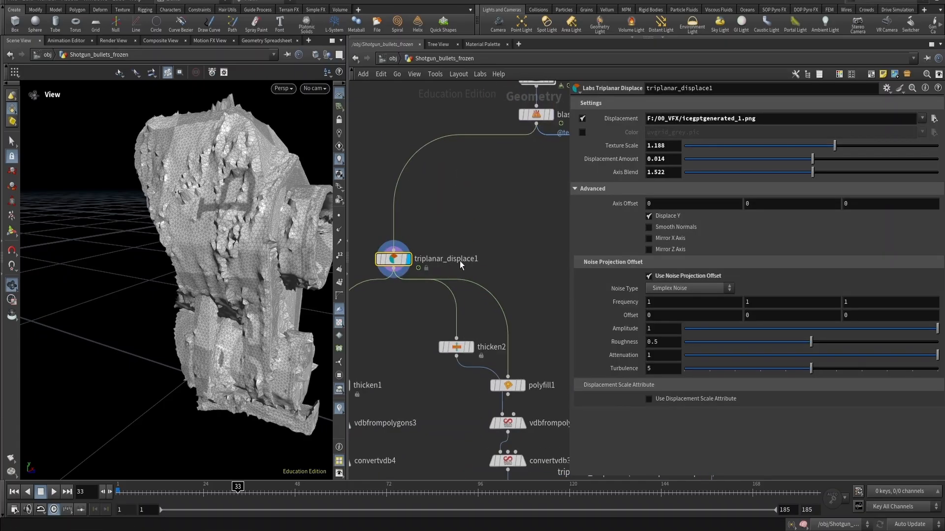
left_click_drag(325, 198, 306, 198)
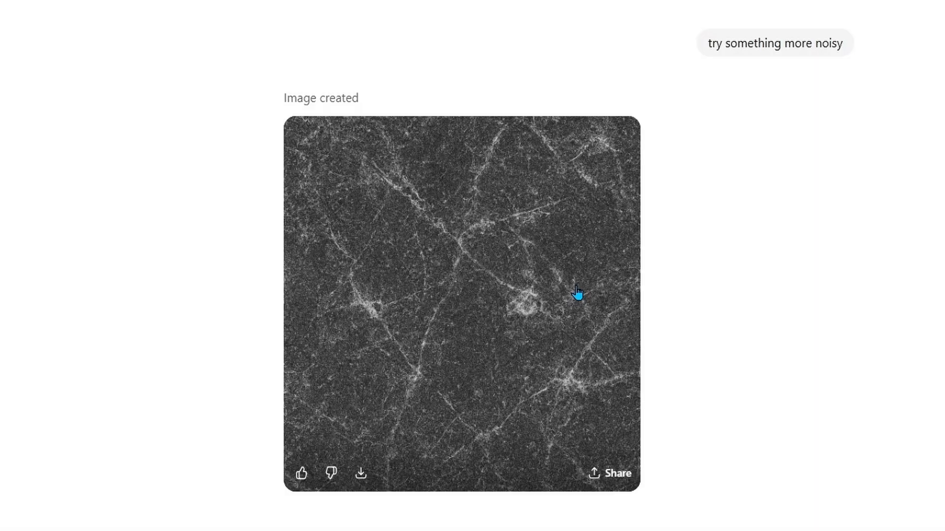
scroll(578, 295, "down", 5)
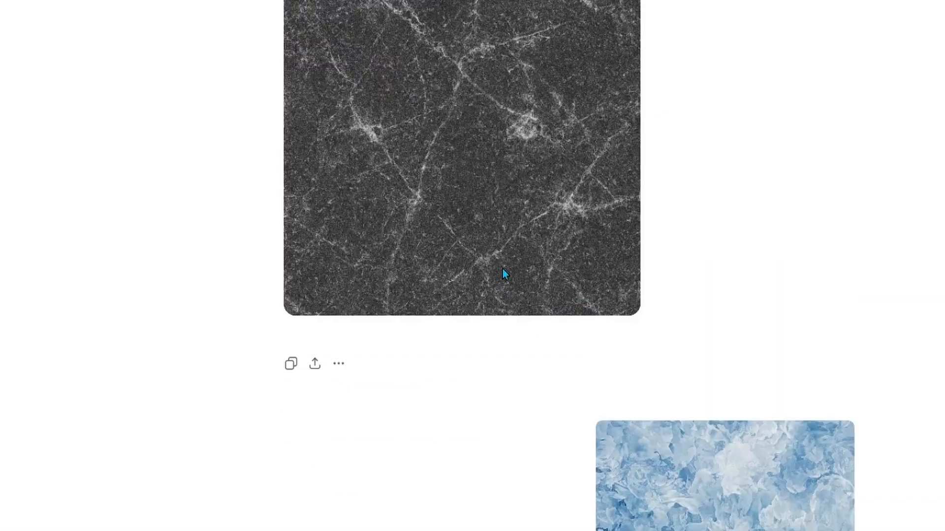
scroll(503, 269, "up", 10)
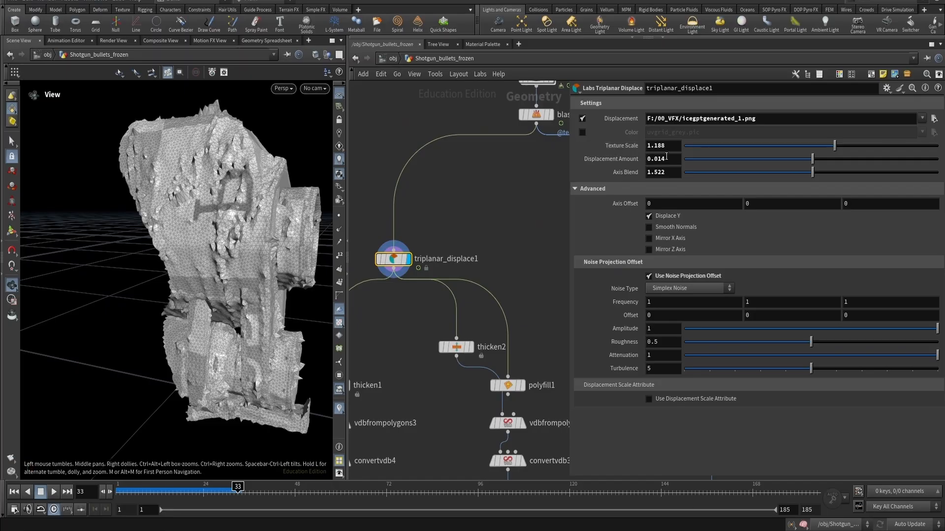
- Delete the PolyFill node below thicken2 so thicken2 feeds the VDB from Polygons node, and display thicken2
middle_click_drag(494, 239, 493, 175)
middle_click_drag(453, 202, 471, 183)
left_click_drag(458, 270, 403, 293)
middle_click_drag(436, 188, 479, 183)
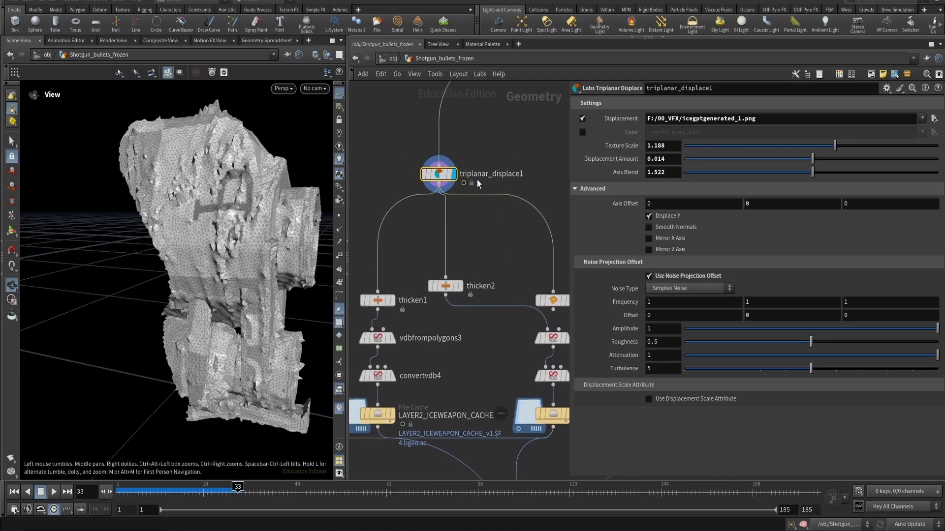
scroll(453, 233, "down", 2)
left_click_drag(438, 264, 520, 276)
left_click(523, 280)
key("Delete")
middle_click_drag(484, 278, 466, 272)
left_click(505, 265)
left_click(515, 265)
mouse_move(268, 178)
left_mouse_down()
mouse_move(289, 168)
mouse_move(269, 163)
left_mouse_up()
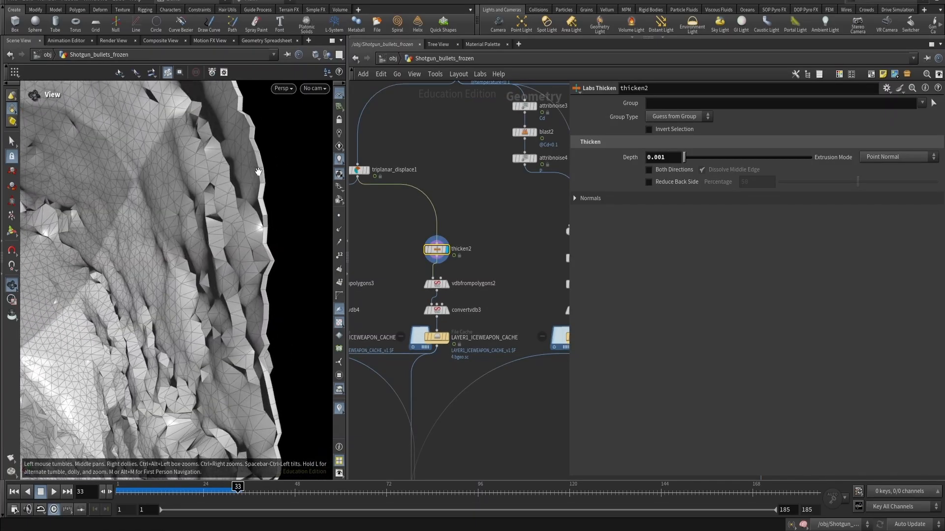
- Display the vdbfrompolygons2 node and examine its voxelized volume up close
left_click_drag(407, 292, 405, 292)
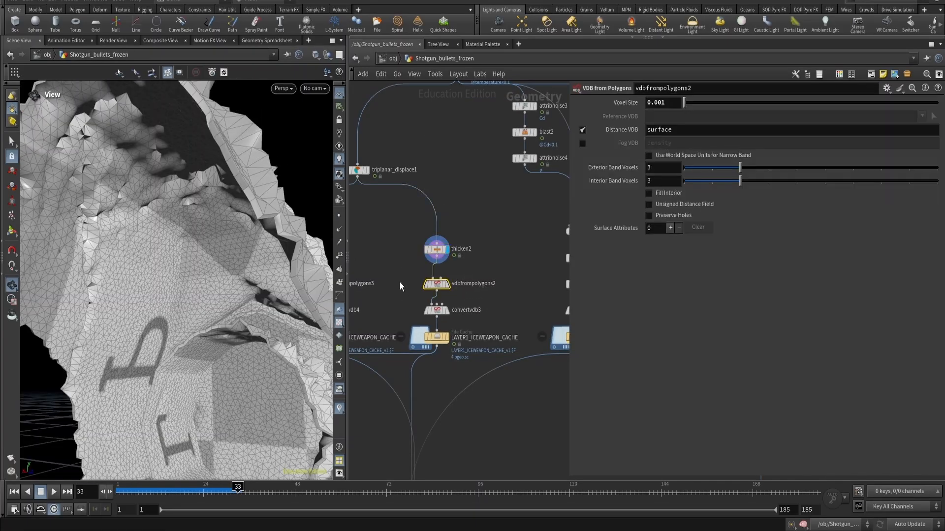
key("r")
key("h")
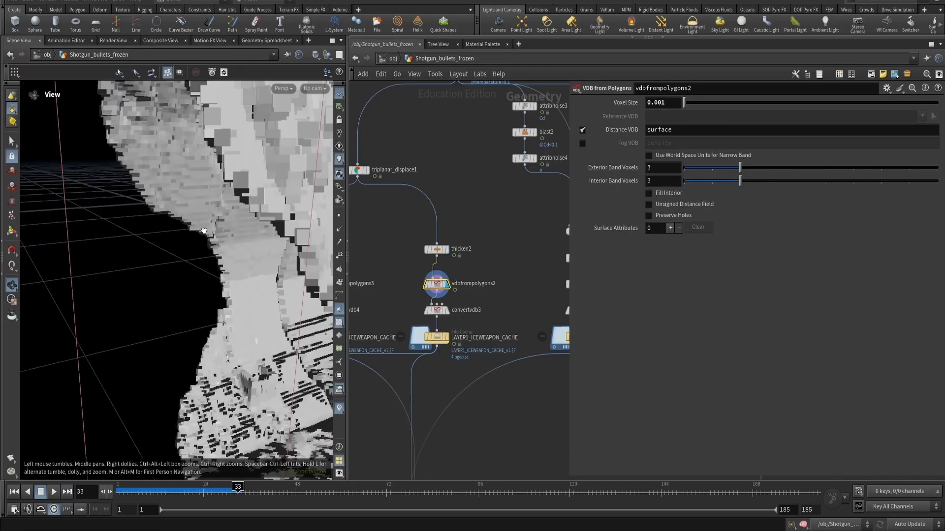
middle_click_drag(533, 241, 466, 249)
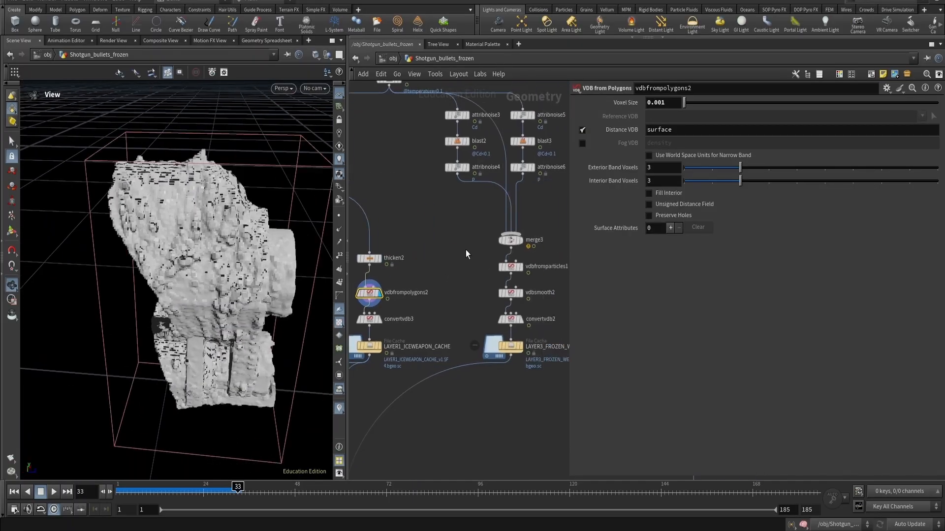
middle_click_drag(422, 272, 513, 265)
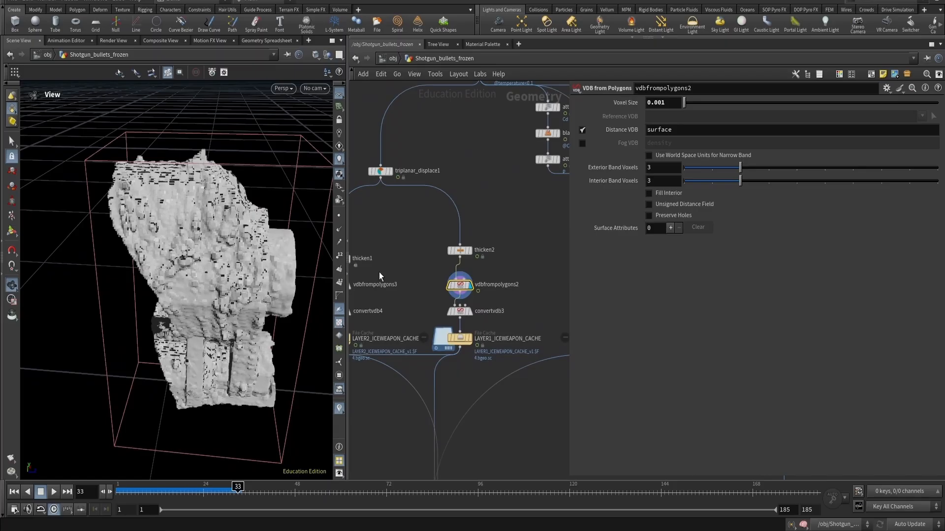
middle_click_drag(379, 272, 407, 249)
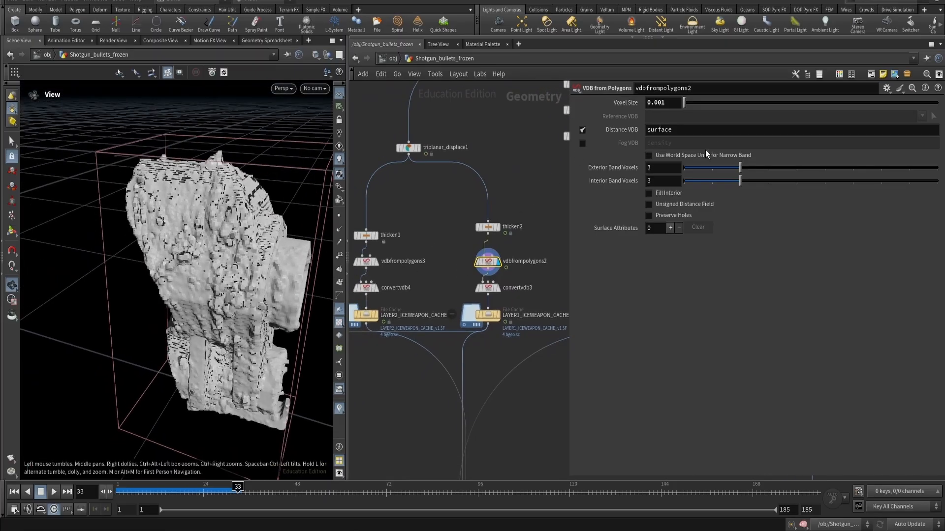
scroll(180, 174, "up", 5)
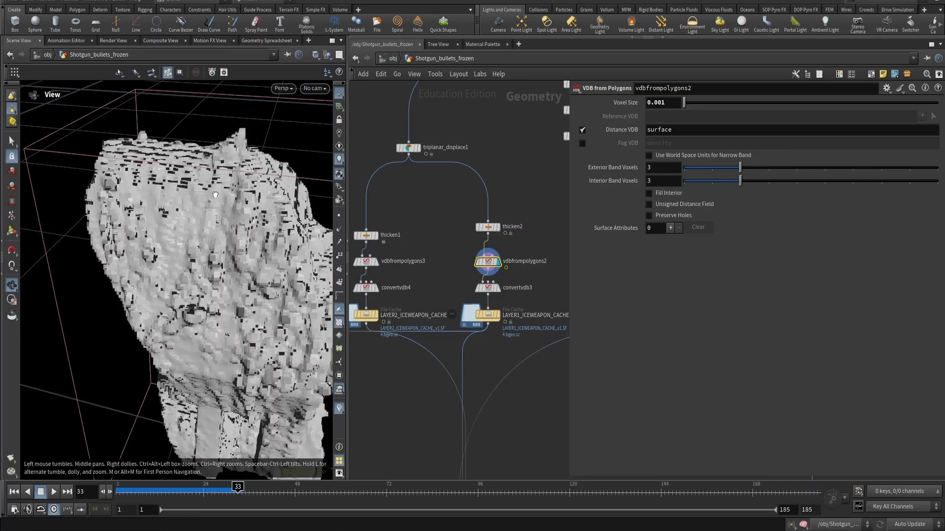
- Display the convertvdb3 node and zoom into the converted polygon mesh
left_click(514, 287)
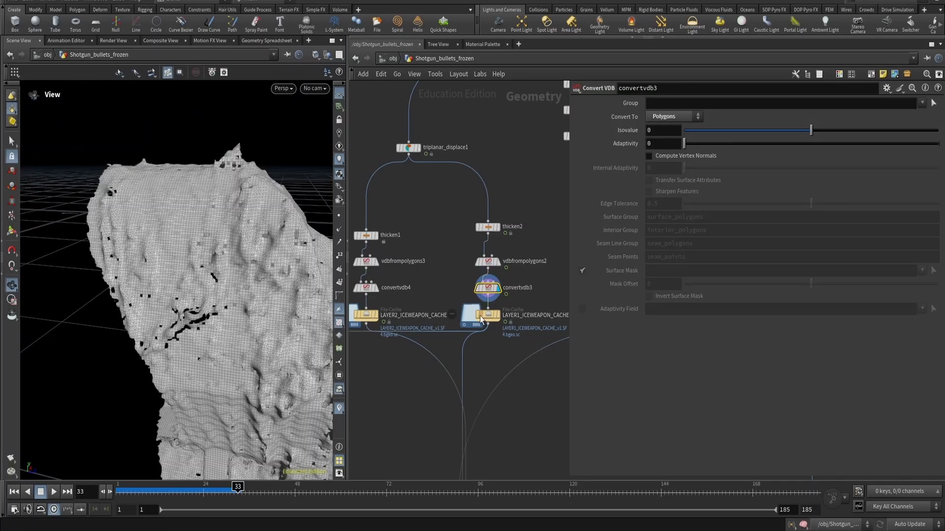
left_click_drag(238, 262, 166, 301)
scroll(252, 200, "up", 5)
scroll(228, 207, "down", 6)
- Display the LAYER1_ICEWEAPON_CACHE node at frame 53 and orbit around the cached mesh
left_click(495, 316)
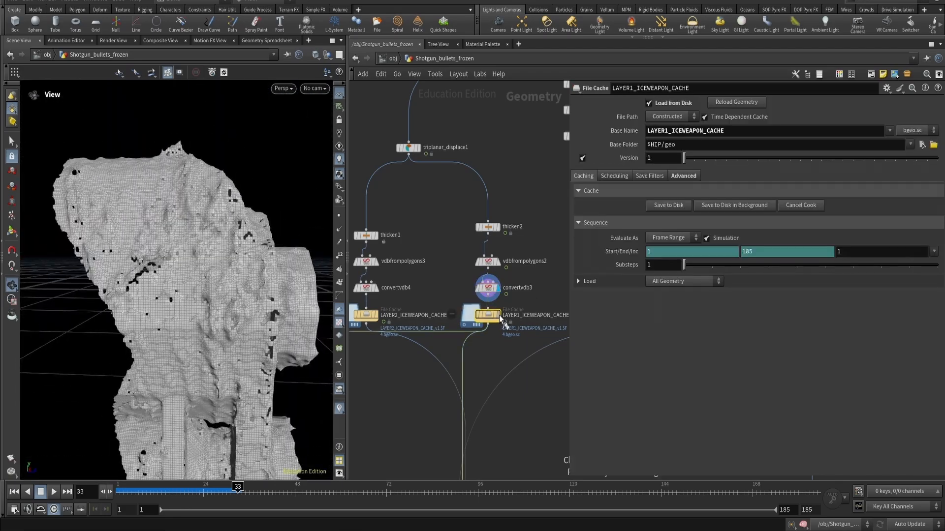
left_click(499, 315)
key("Up")
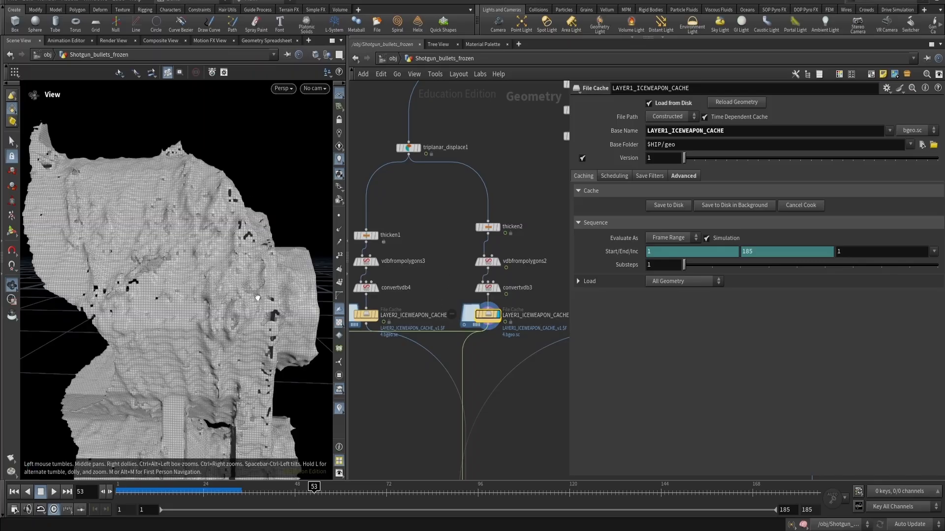
left_click_drag(257, 297, 234, 215)
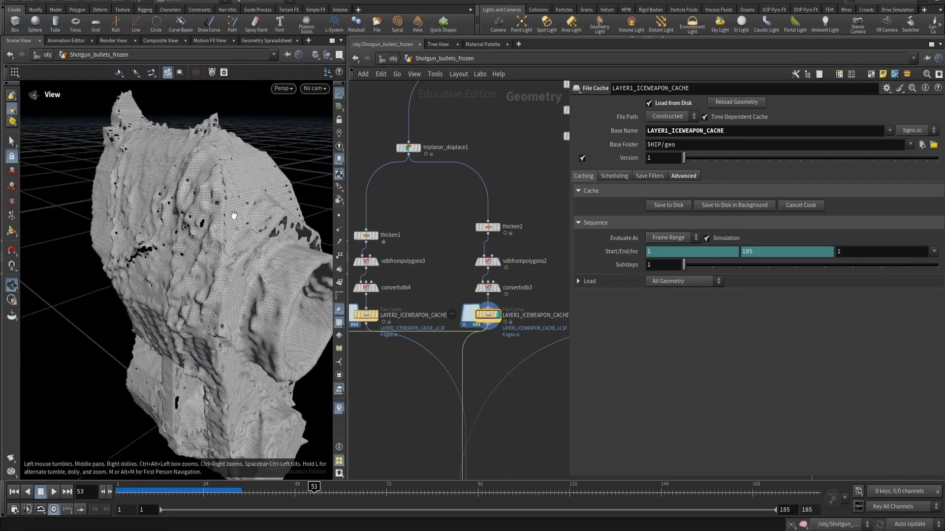
- Display the thicken1 node on the other branch and compare it with the triplanar displace output
middle_click_drag(413, 241, 471, 242)
left_click(417, 237)
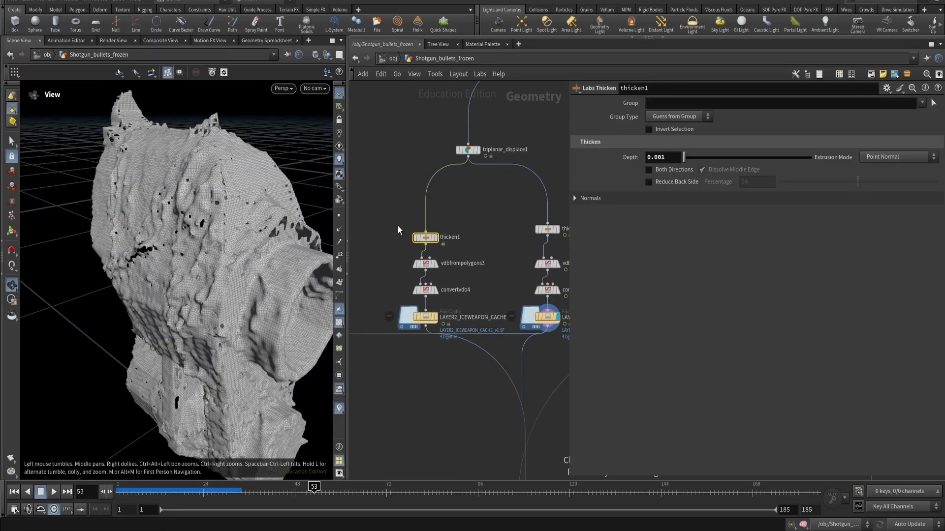
key("r")
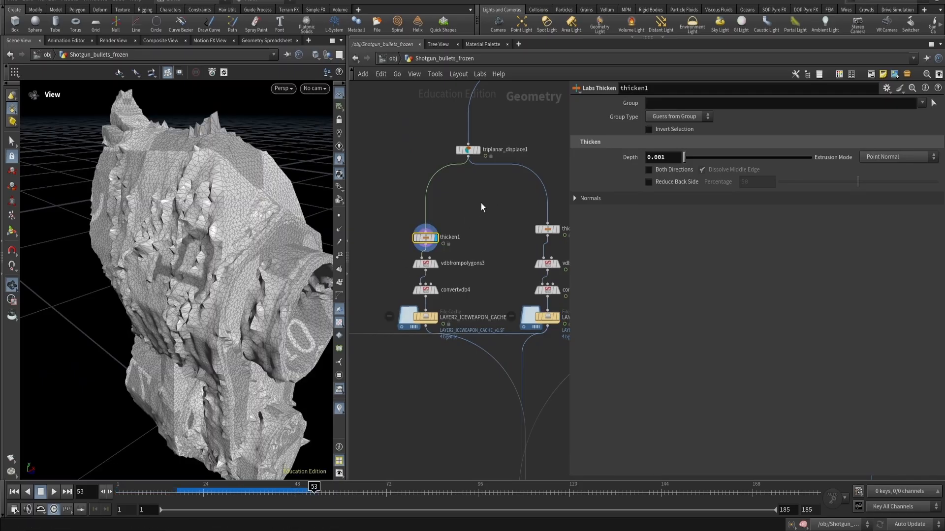
left_click(468, 150)
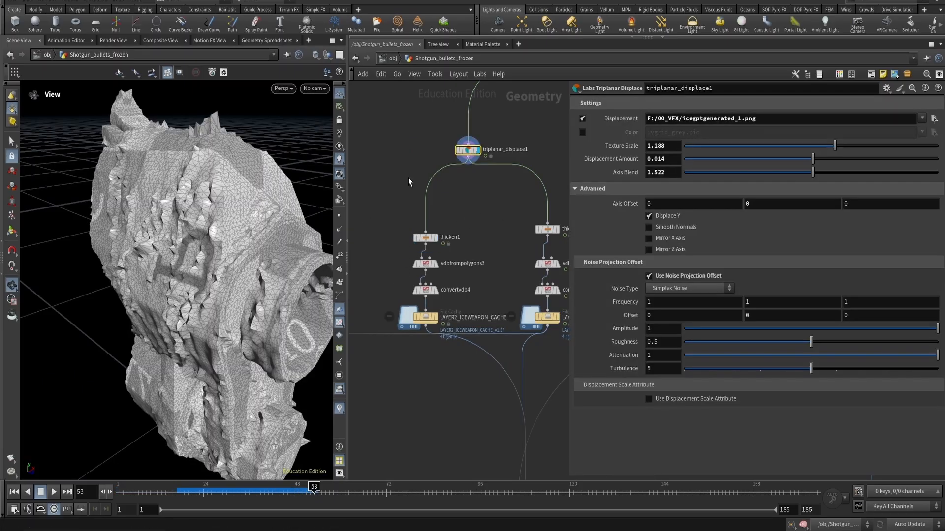
left_click(426, 237)
key("r")
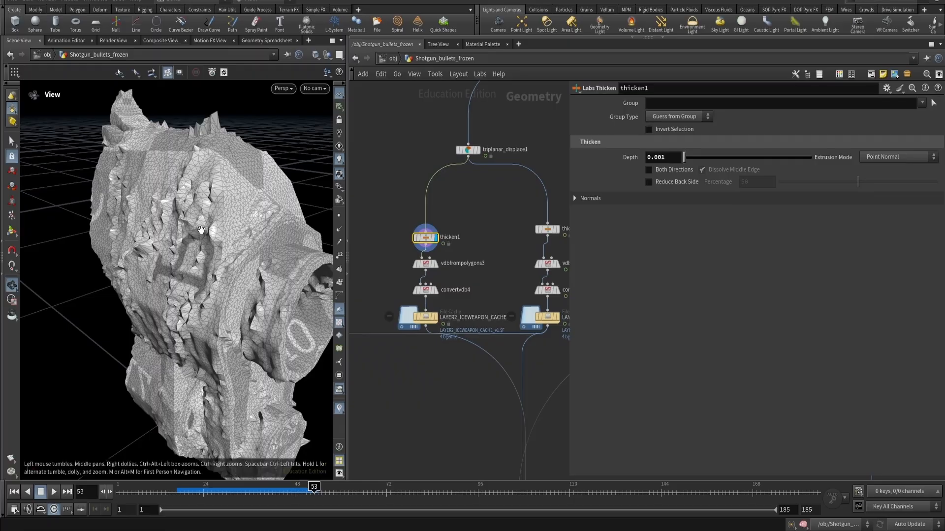
left_click_drag(111, 217, 223, 191, "alt")
left_click_drag(152, 209, 205, 198, "alt")
- Display the vdbfrompolygons3 node and examine its finer voxelized surface
left_click(446, 266)
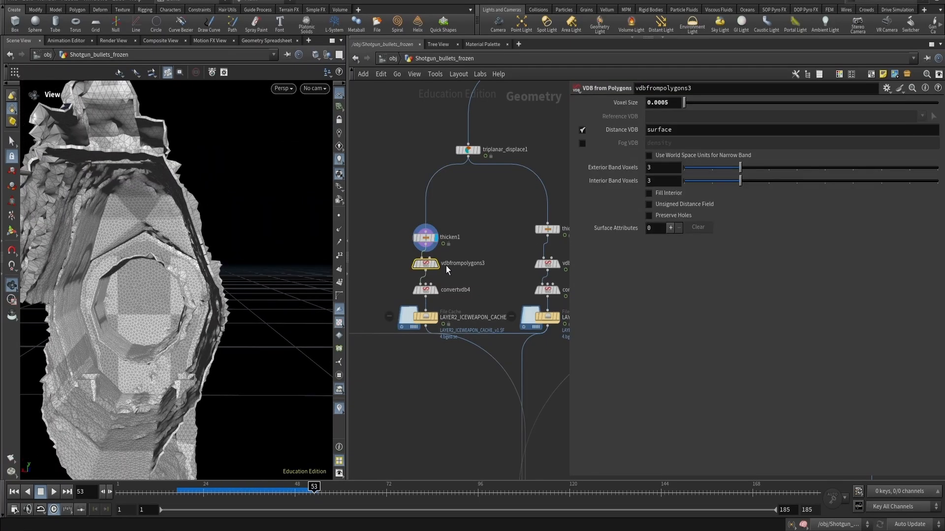
key("r")
left_click_drag(191, 250, 123, 249, "alt")
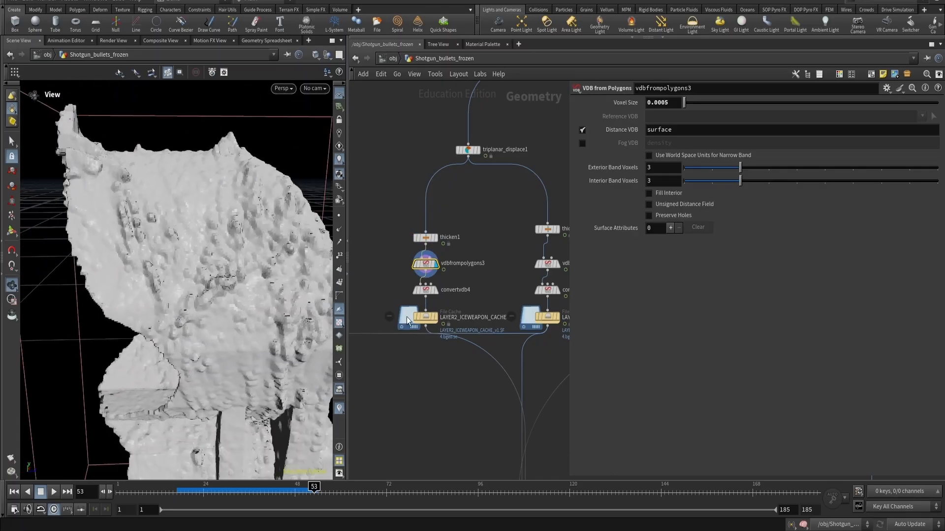
left_click(450, 293)
- Display the merge node combining the three cache layers and orbit the combined result
left_click(550, 267)
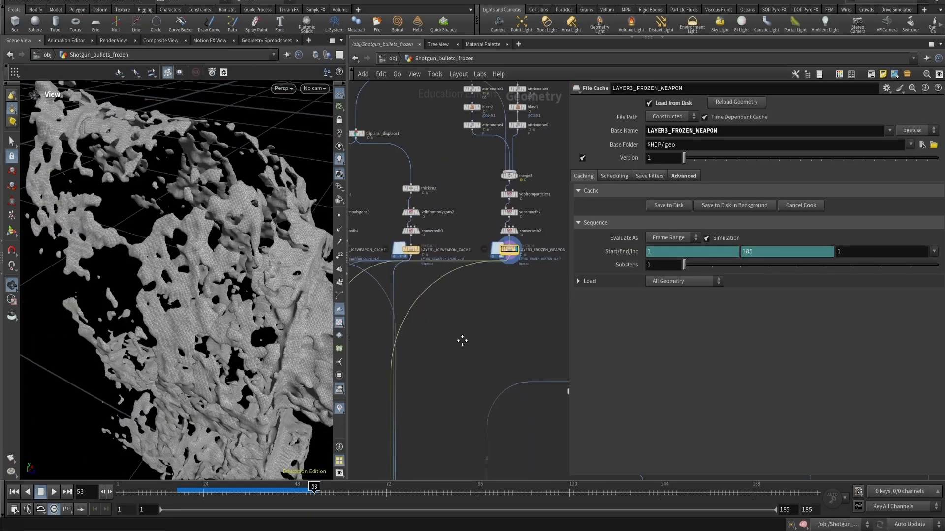
left_click(420, 317)
key("r")
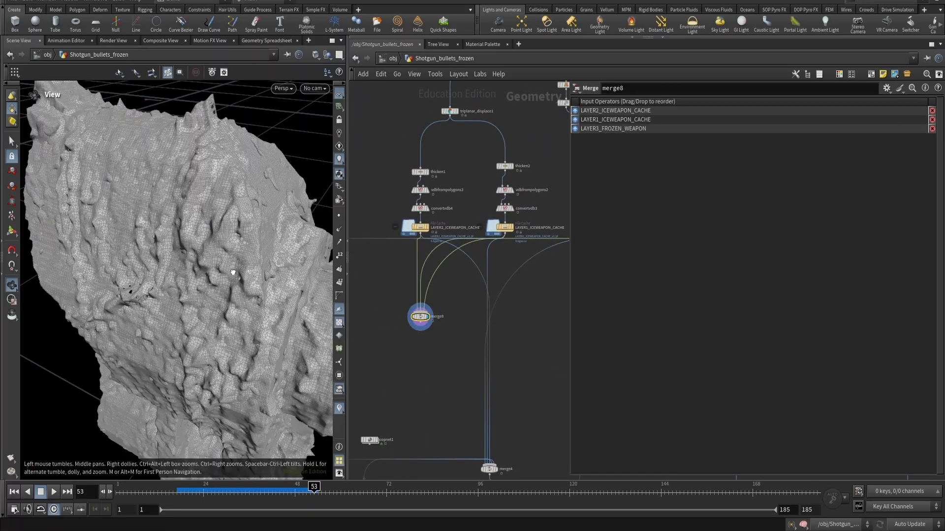
mouse_move(234, 268)
left_mouse_down("alt")
mouse_move(205, 256)
mouse_move(254, 246)
mouse_move(222, 281)
mouse_move(247, 269)
left_mouse_up("alt")
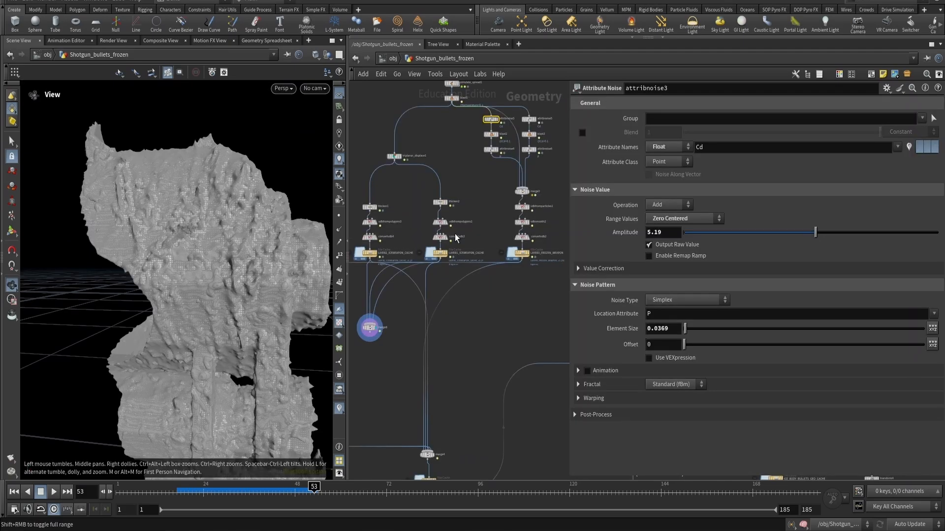
- Select the layer-building nodes and wrap them in a network box
left_click(376, 329)
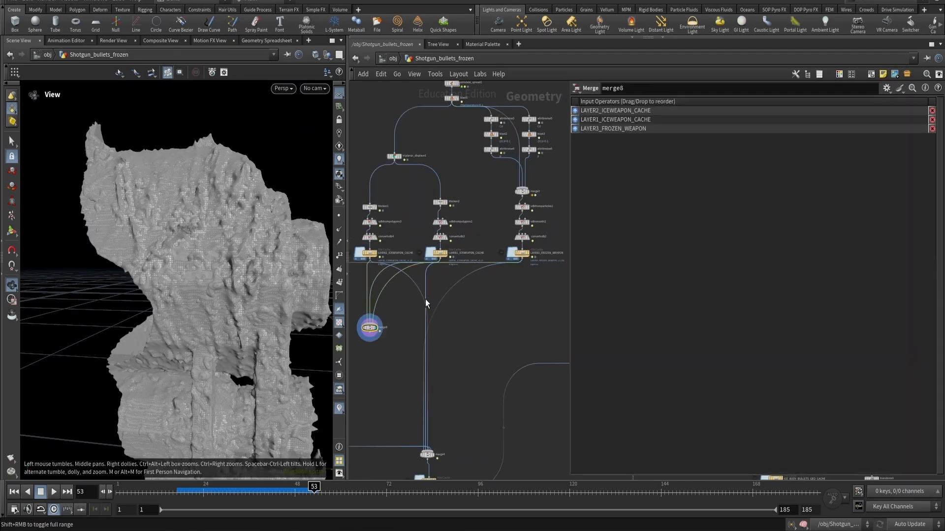
scroll(426, 300, "down", 3)
left_click(484, 213)
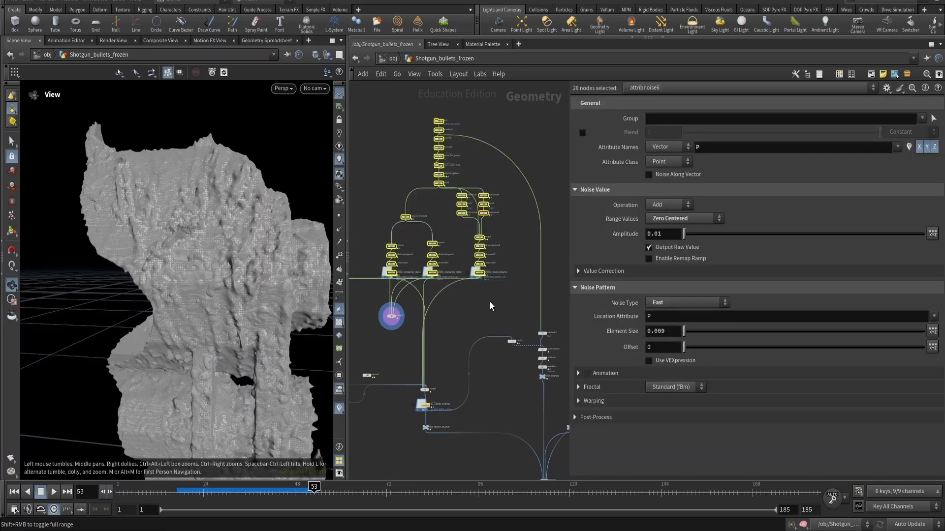
left_click_drag(367, 106, 522, 281)
key("shift+o")
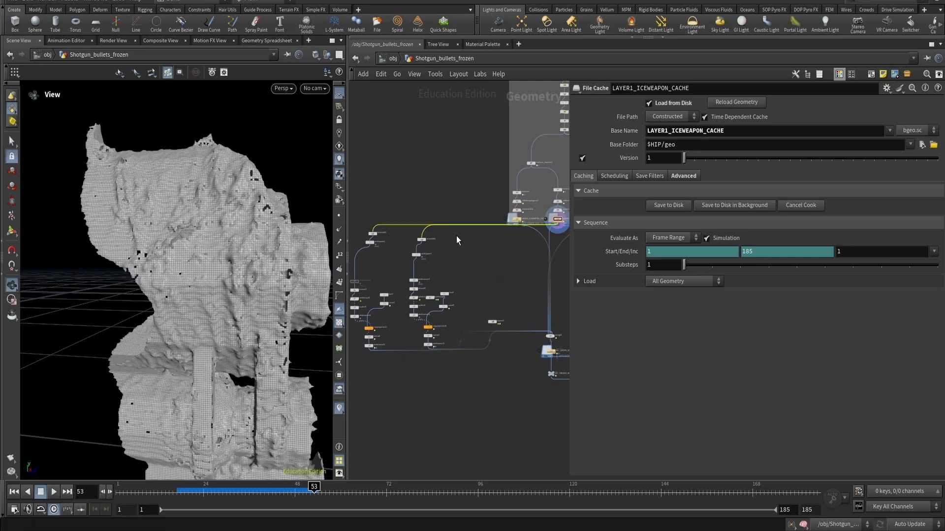
scroll(503, 231, "up", 6)
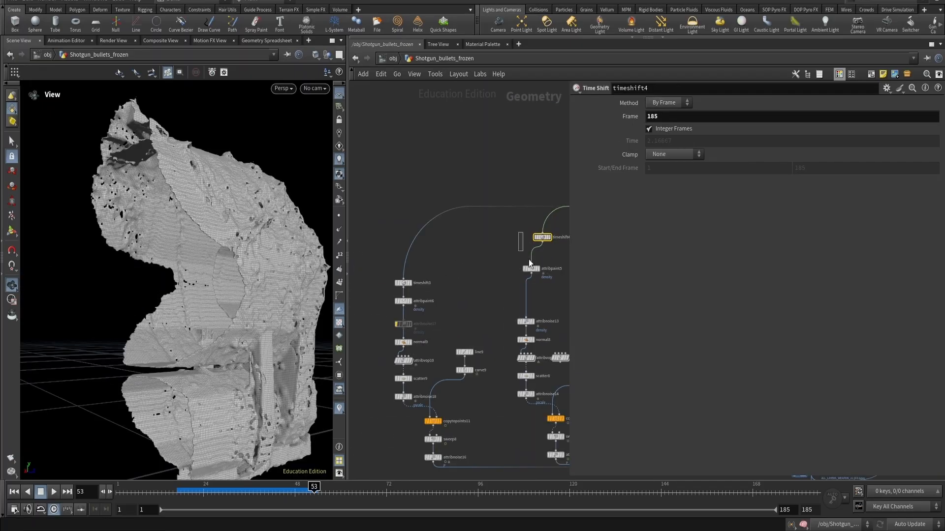
left_click_drag(529, 260, 529, 268, "shift")
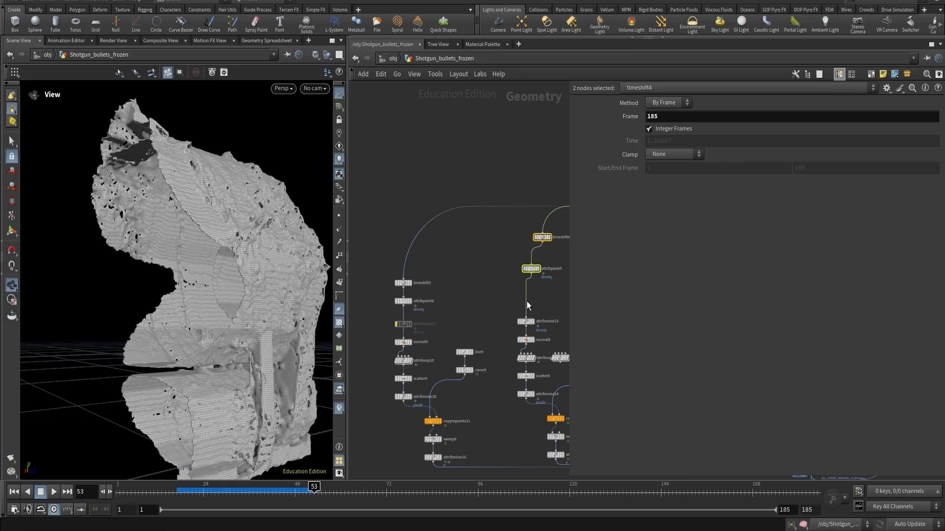
- Display the timeshift3 node of the shell branch and orbit its geometry
key("alt+Tab")
key("alt+Tab")
left_click_drag(510, 306, 529, 301)
middle_click_drag(465, 302, 463, 218)
scroll(439, 248, "up", 3)
middle_click_drag(432, 252, 439, 214)
scroll(438, 233, "down", 2)
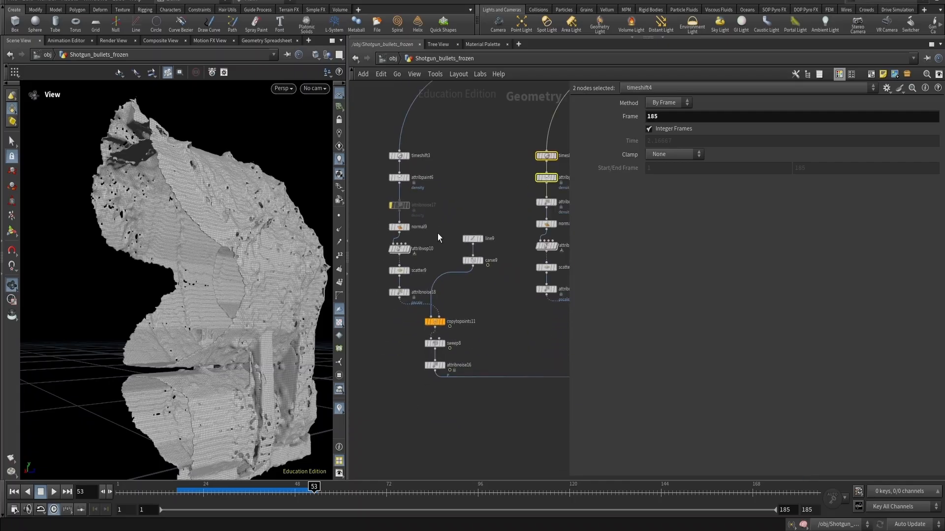
left_click(399, 155)
key("r")
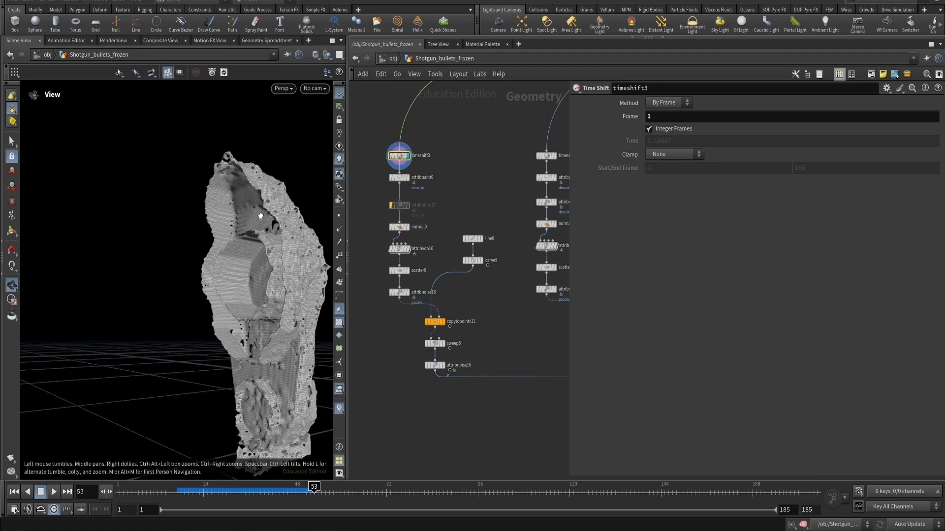
left_click_drag(261, 217, 237, 230)
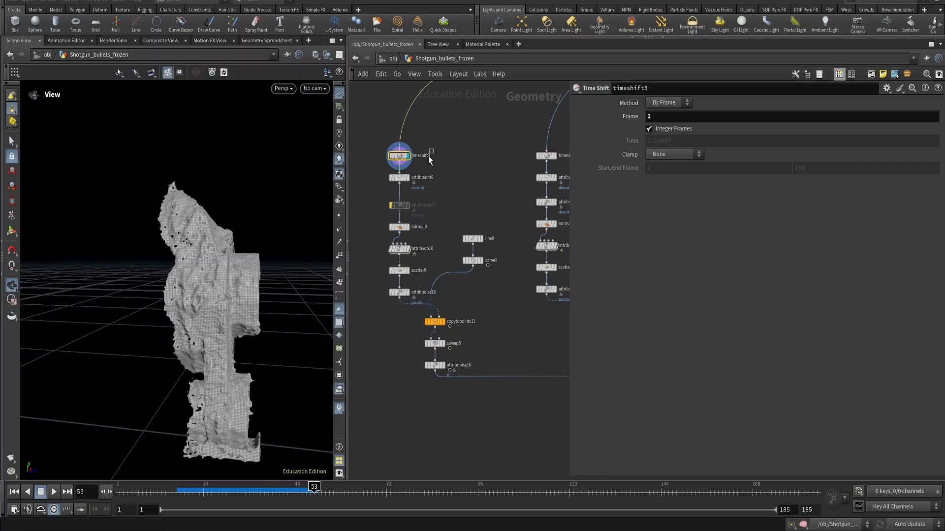
- Display the timeshift4 node and zoom into its geometry
left_click_drag(370, 167, 370, 166)
middle_click_drag(503, 154, 444, 161)
left_click(487, 162)
left_click(496, 162)
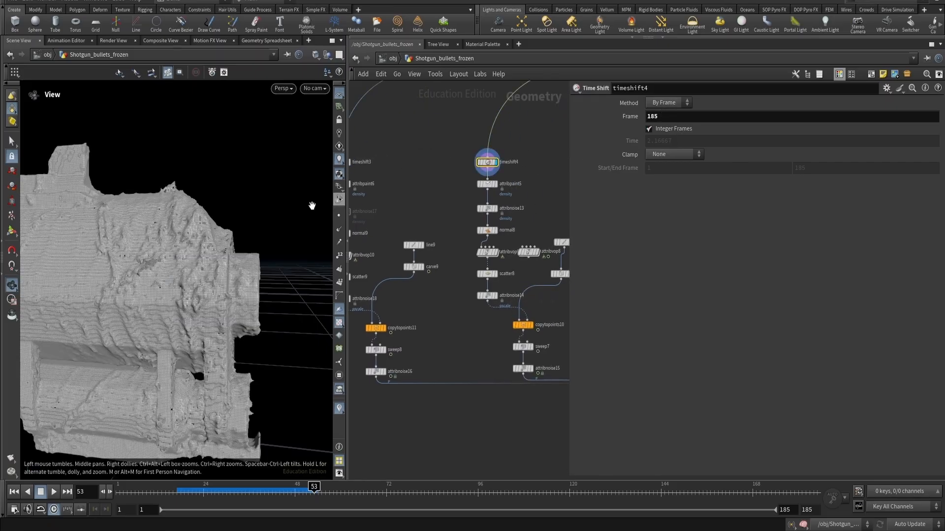
scroll(89, 206, "up", 2)
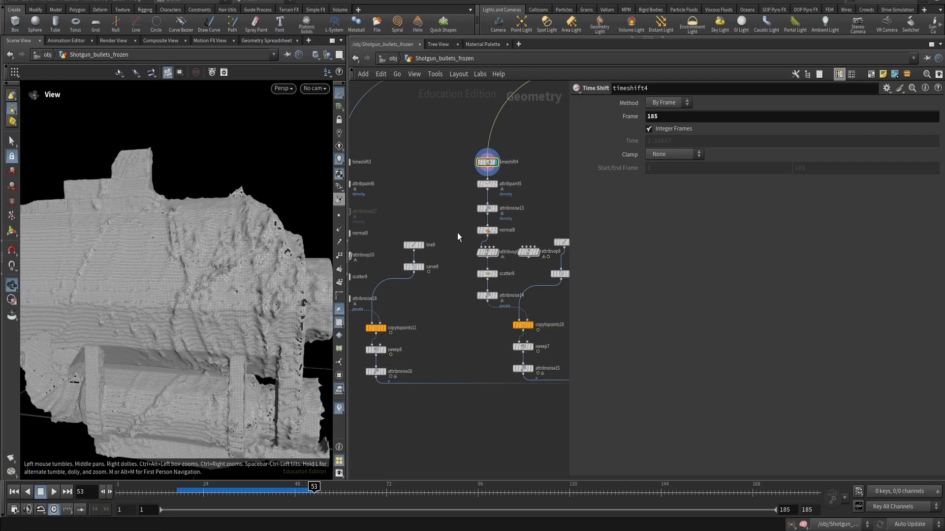
- Display the timeshift3 node at the top of the first shell branch
middle_click_drag(440, 183, 474, 182)
left_click(373, 162)
left_click(382, 162)
middle_click_drag(412, 196, 444, 184)
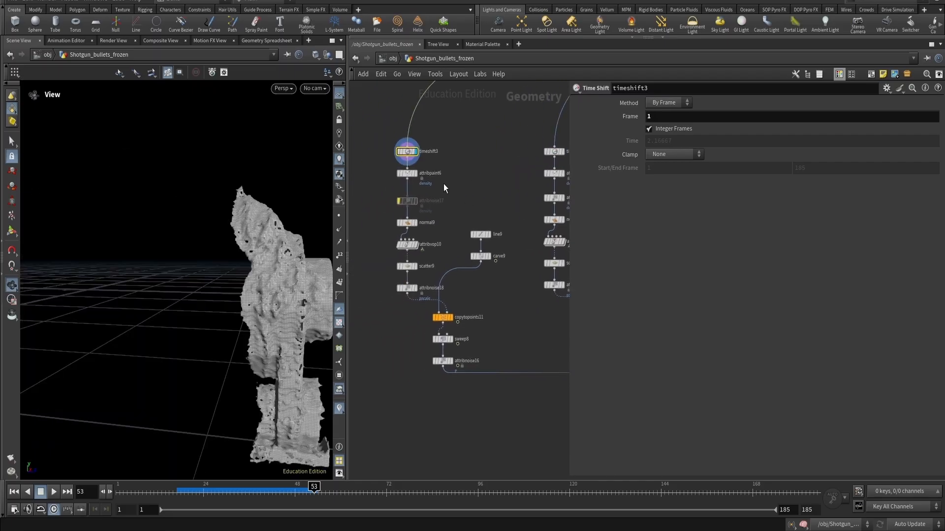
- Display the attribpaint6 node, visualize its painted density attribute, and browse its Brush and Attributes settings
left_click(393, 173)
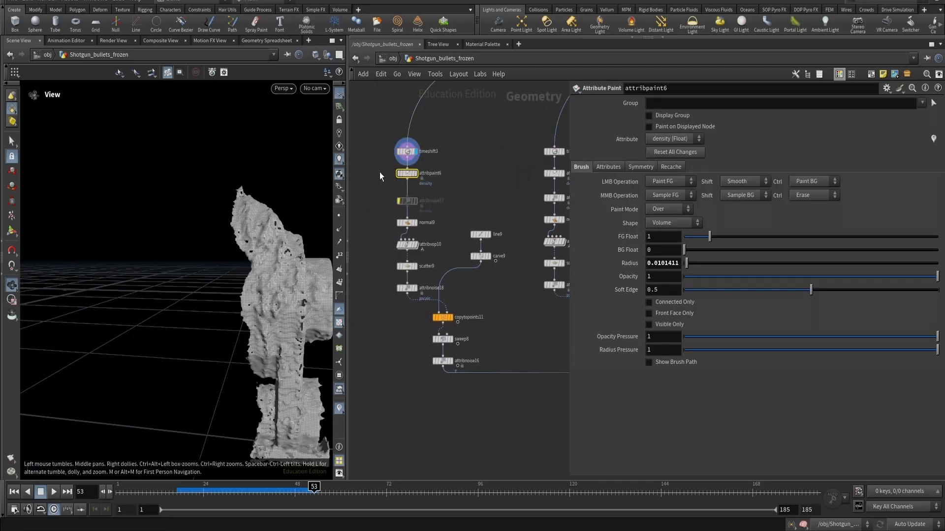
left_click(380, 172)
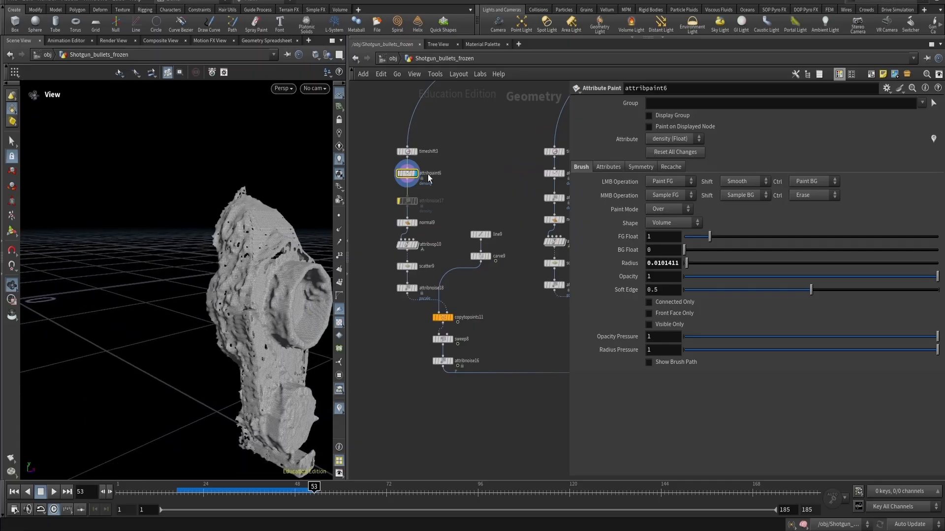
left_click(933, 140)
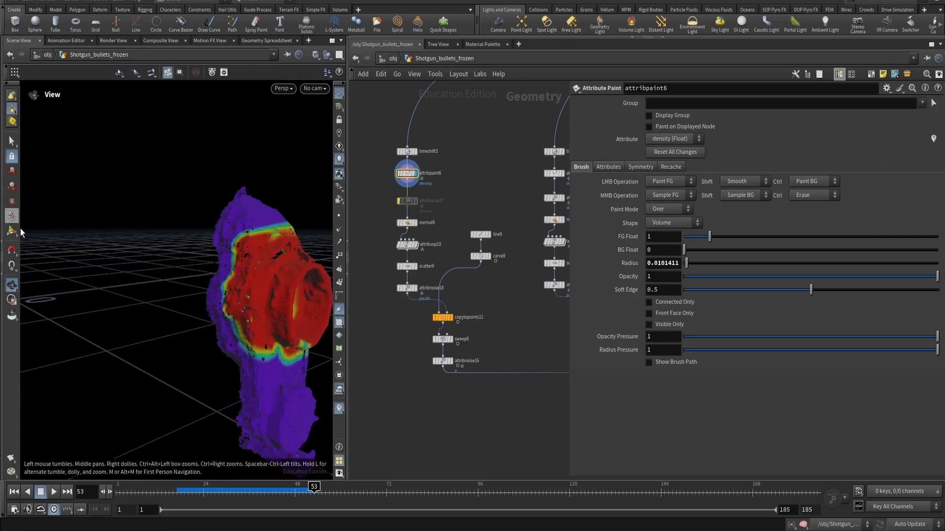
scroll(448, 191, "up", 3)
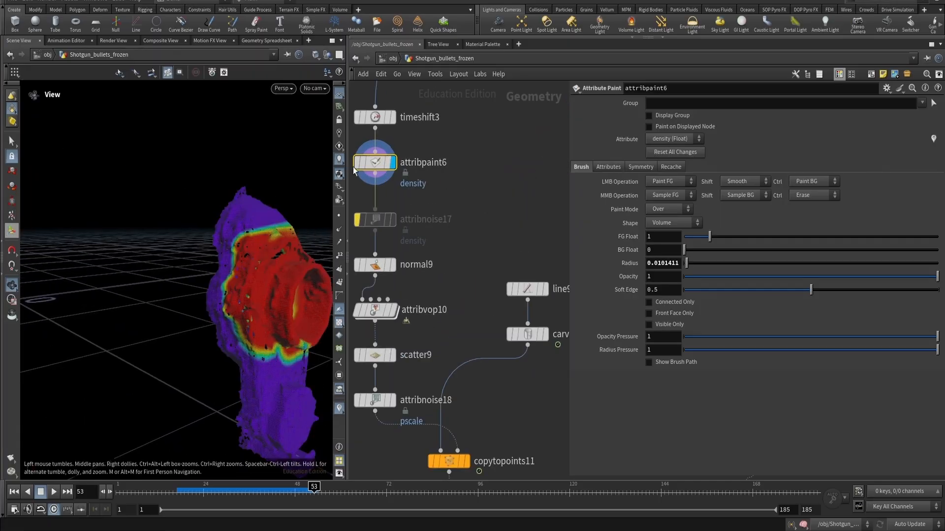
left_click(609, 167)
left_click(582, 167)
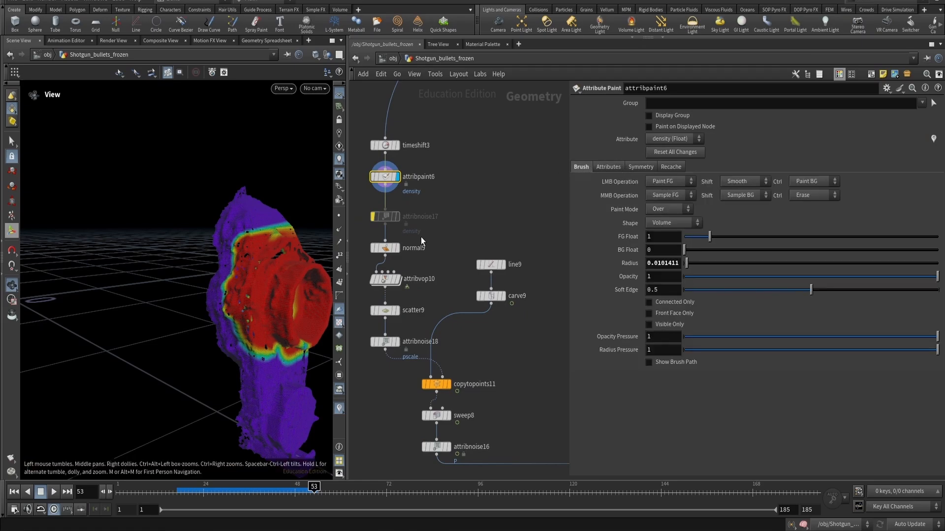
- Inspect the normal9 node and display attribvop10 to review its ramp-driven result from a new angle
left_click(394, 248)
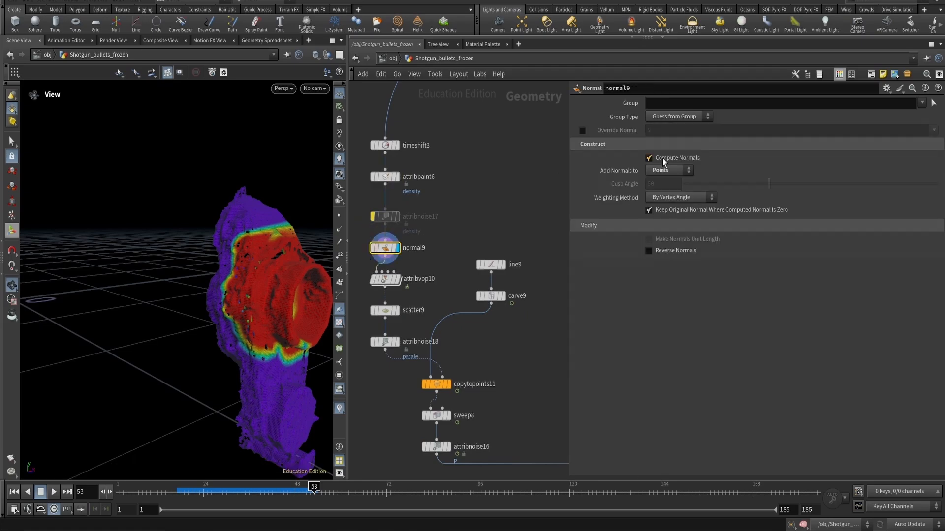
left_click(383, 281)
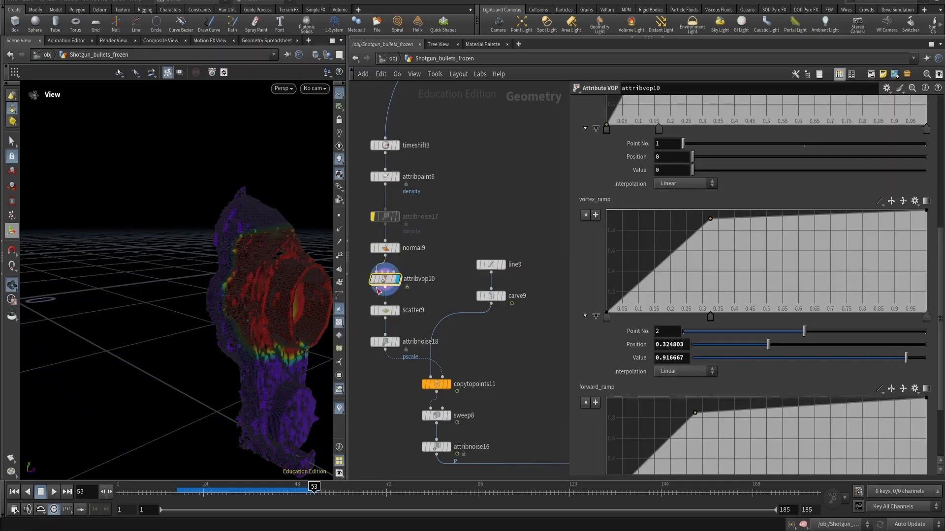
left_click_drag(274, 274, 301, 277)
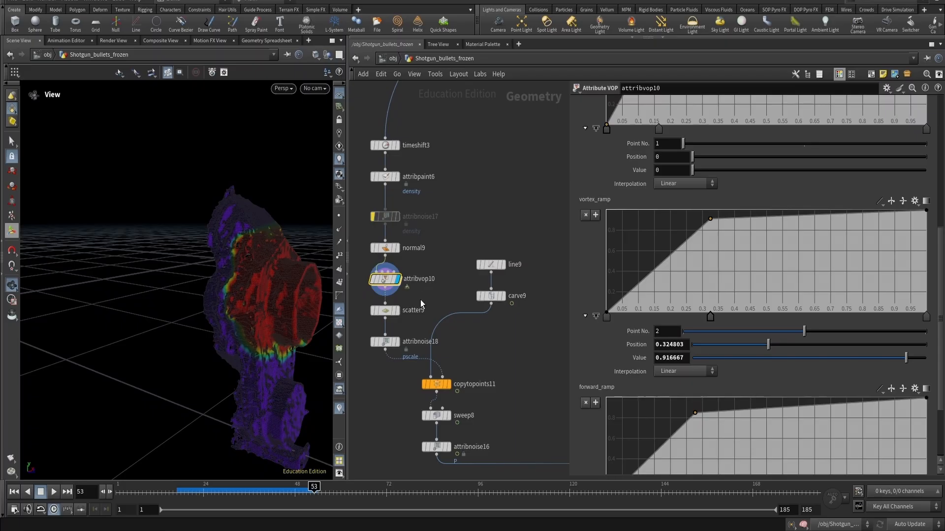
- Display scatter9 and attribnoise18 to inspect the scattered points and their pscale noise settings
left_click(380, 312)
key("r")
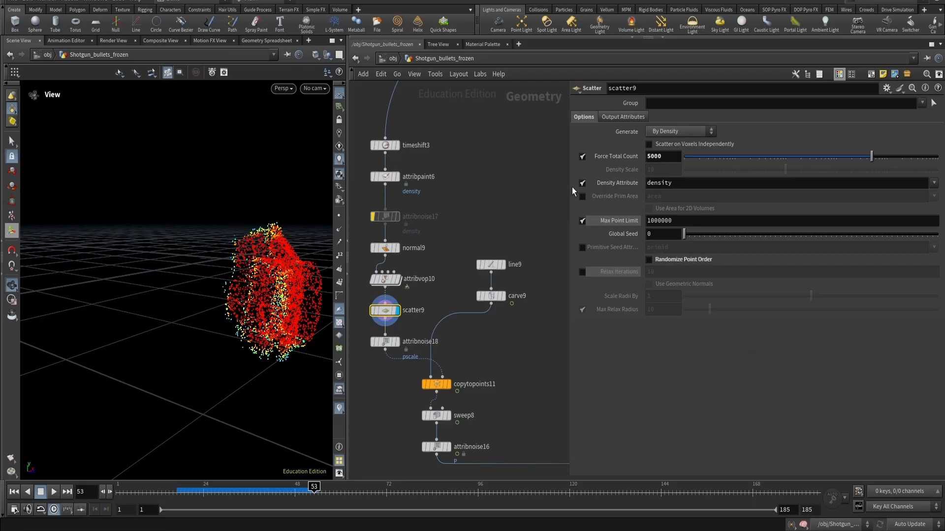
left_click(385, 342)
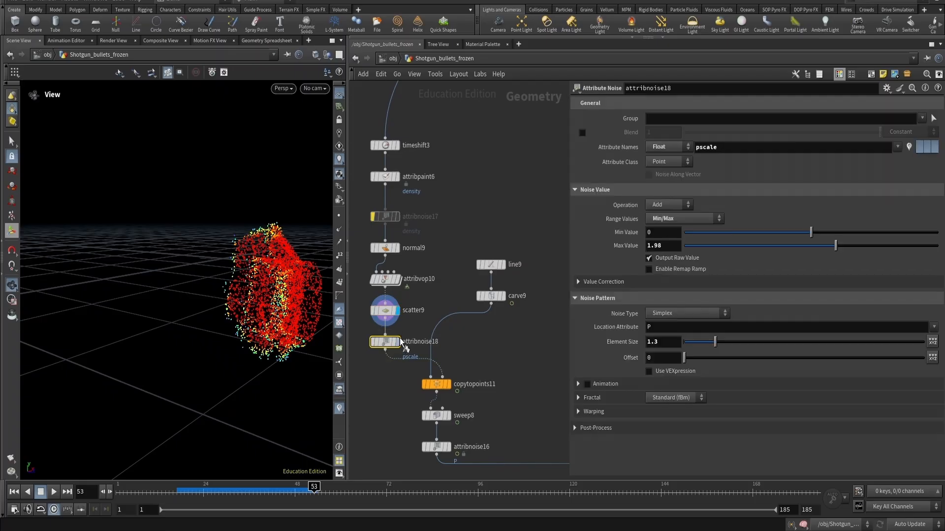
key("r")
scroll(516, 321, "down", 10)
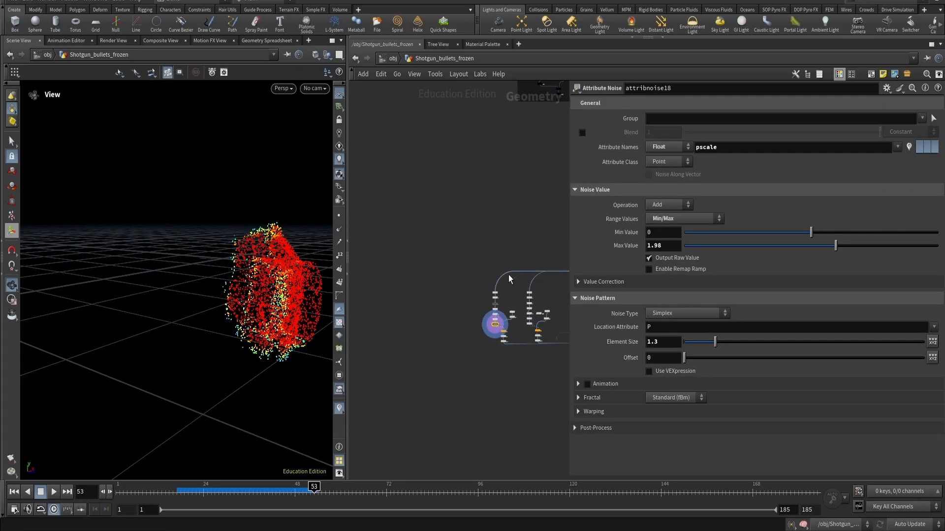
scroll(411, 419, "up", 10)
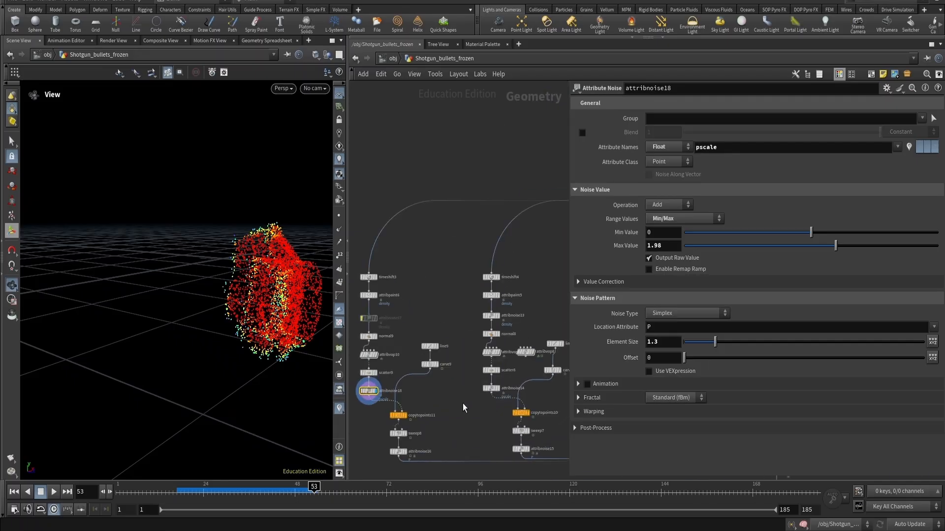
- Display carve9 and copytopoints11 to inspect the spike curves copied onto the scattered points
middle_click_drag(437, 384, 480, 343)
left_click(458, 309)
key("r")
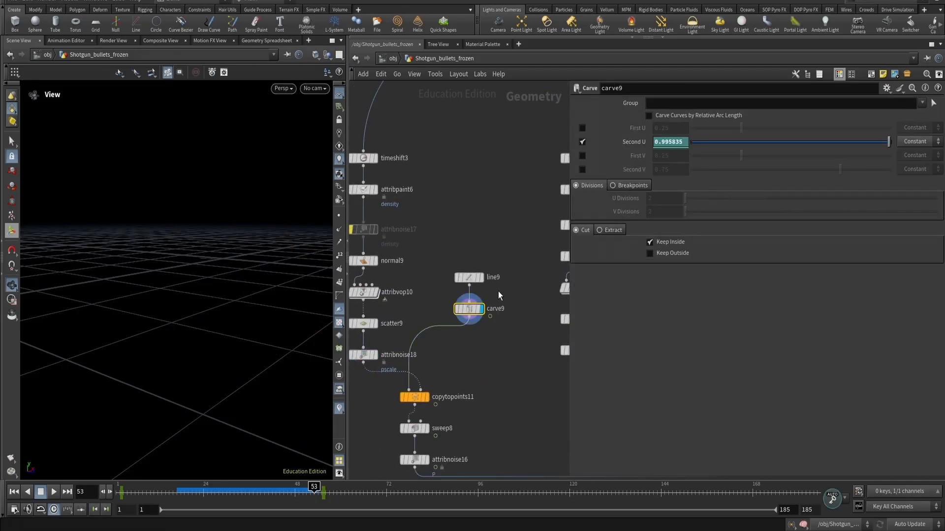
left_click(474, 279)
left_click(422, 398)
key("r")
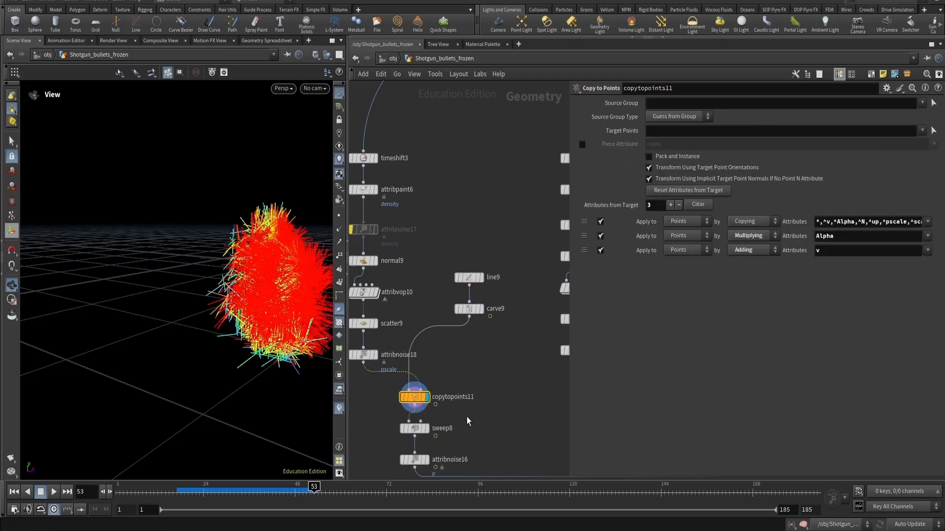
left_click_drag(251, 270, 279, 289)
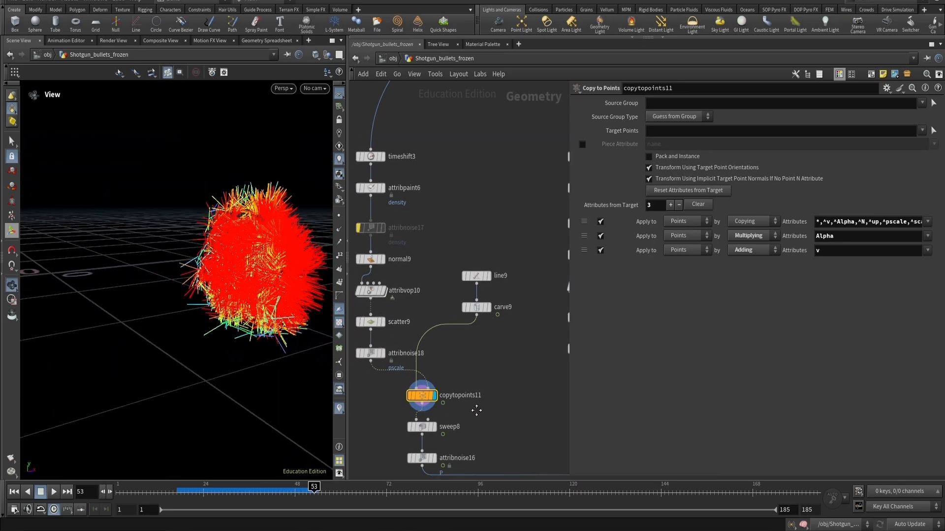
middle_click_drag(469, 416, 491, 376)
- Display sweep8 and attribnoise16 and orbit around the swept, noise-displaced spike geometry
left_click(423, 397)
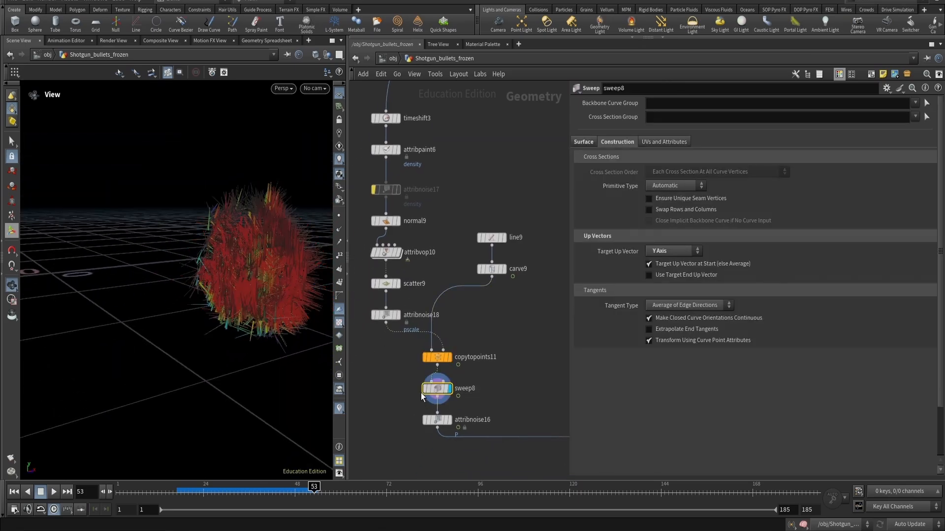
left_click(340, 405)
key("space+g")
left_click_drag(298, 225, 216, 265)
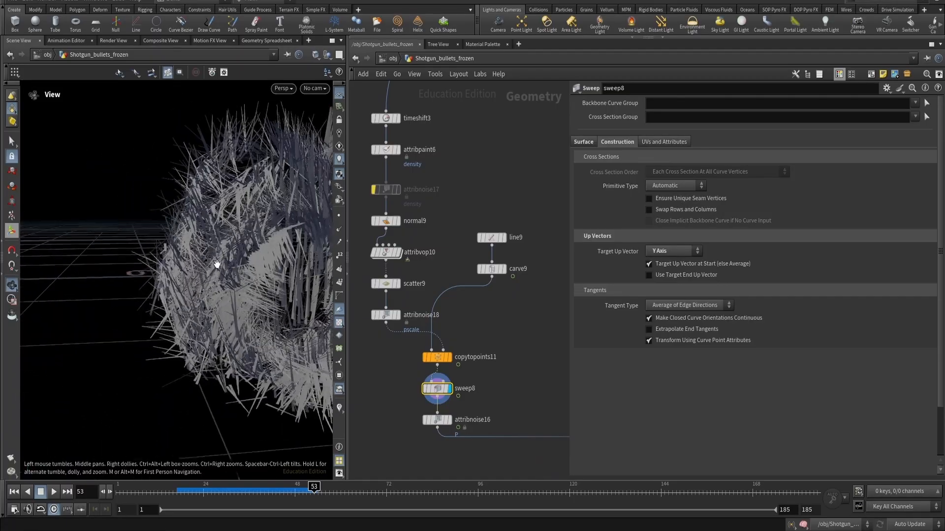
left_click(437, 420)
key("r")
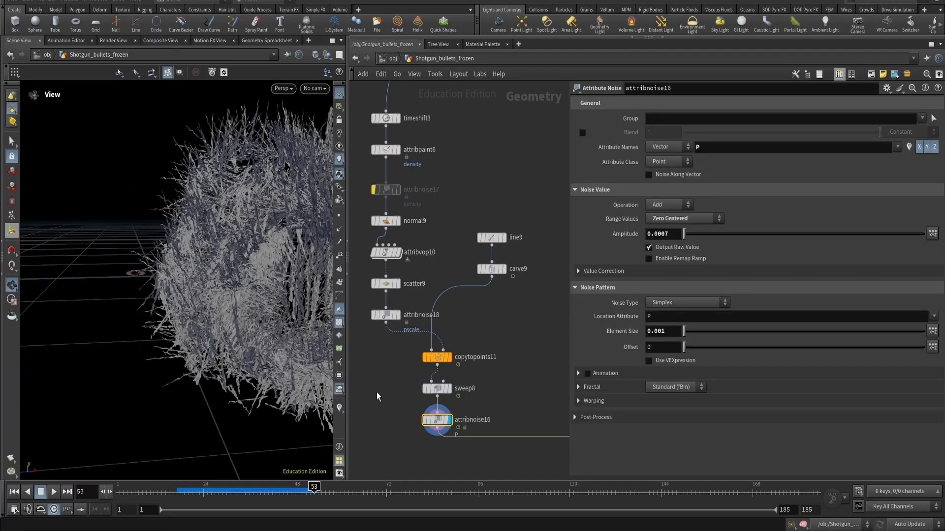
left_click_drag(250, 291, 268, 276)
- Navigate the network to display merge4, combining the three cache layers with both spike branches
scroll(268, 276, "down", 4)
middle_click_drag(550, 382, 376, 339)
scroll(376, 340, "down", 3)
scroll(444, 376, "down", 3)
middle_click_drag(520, 409, 422, 395)
middle_click_drag(493, 359, 556, 360)
middle_click_drag(429, 396, 541, 382)
middle_click_drag(470, 379, 428, 375)
scroll(450, 371, "down", 3)
middle_click_drag(515, 387, 443, 383)
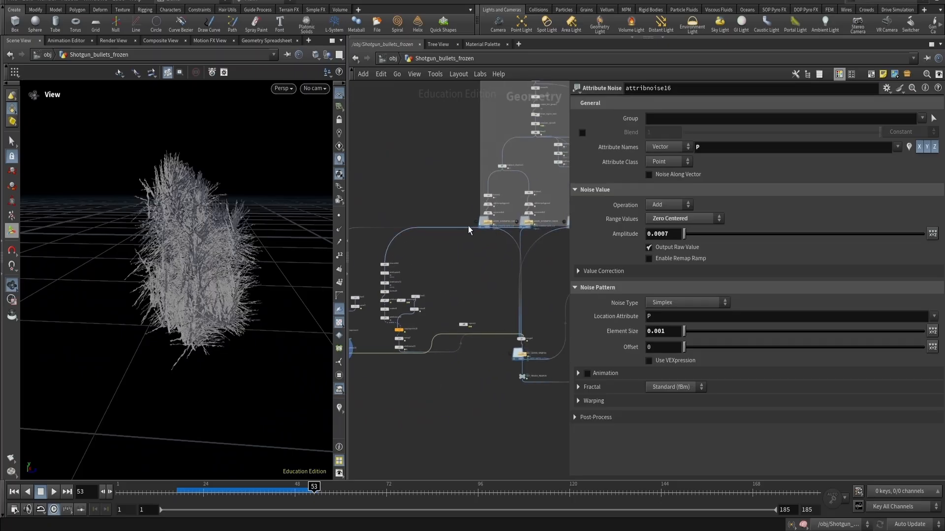
left_click(519, 340)
left_click(516, 341)
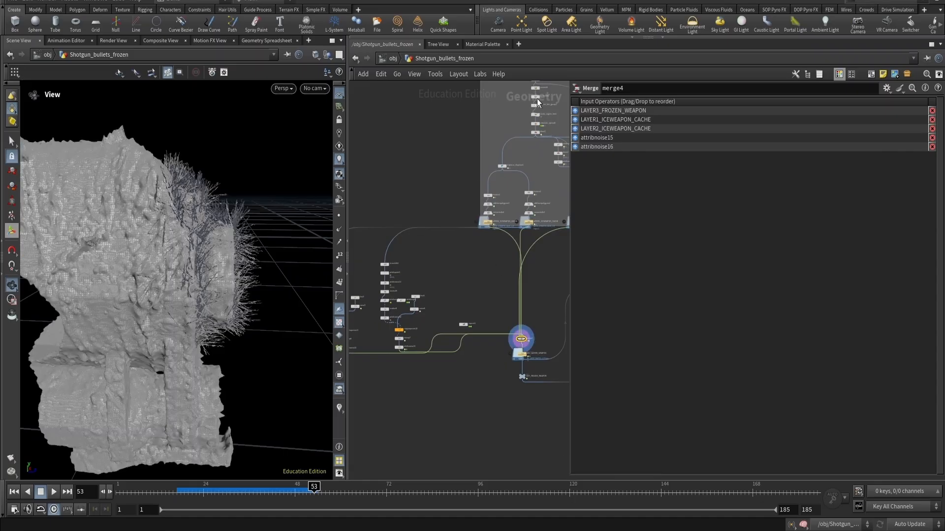
middle_click_drag(525, 337, 520, 304)
scroll(501, 286, "down", 3)
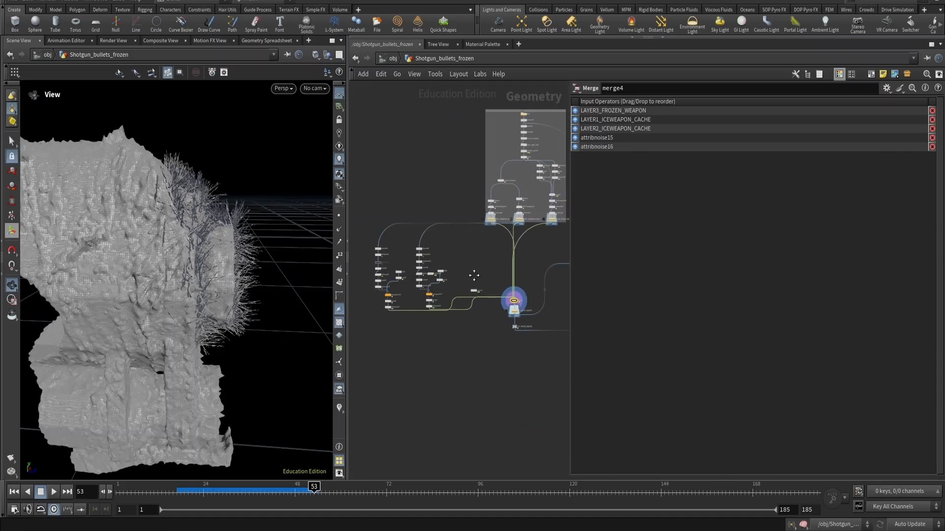
- Return to the first spike branch and inspect the carve9 and copytopoints11 settings
middle_click_drag(475, 274, 451, 314)
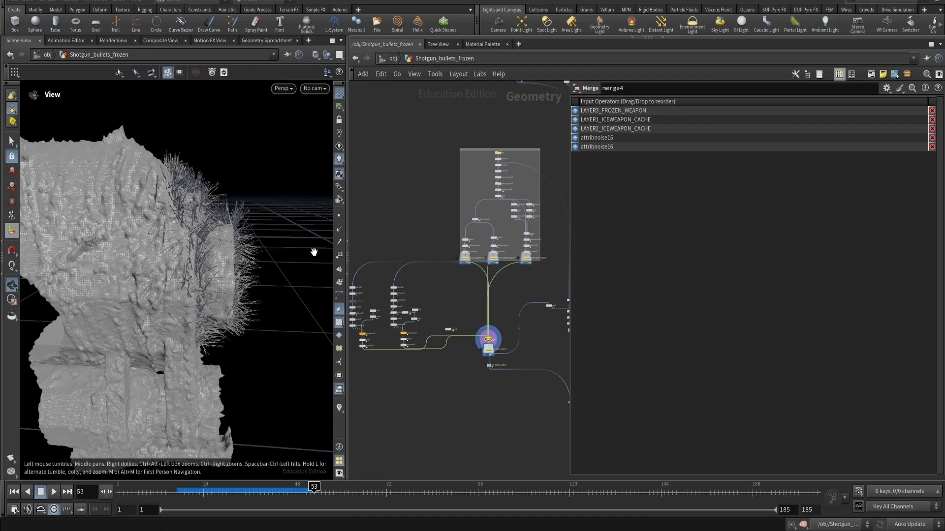
scroll(496, 334, "up", 5)
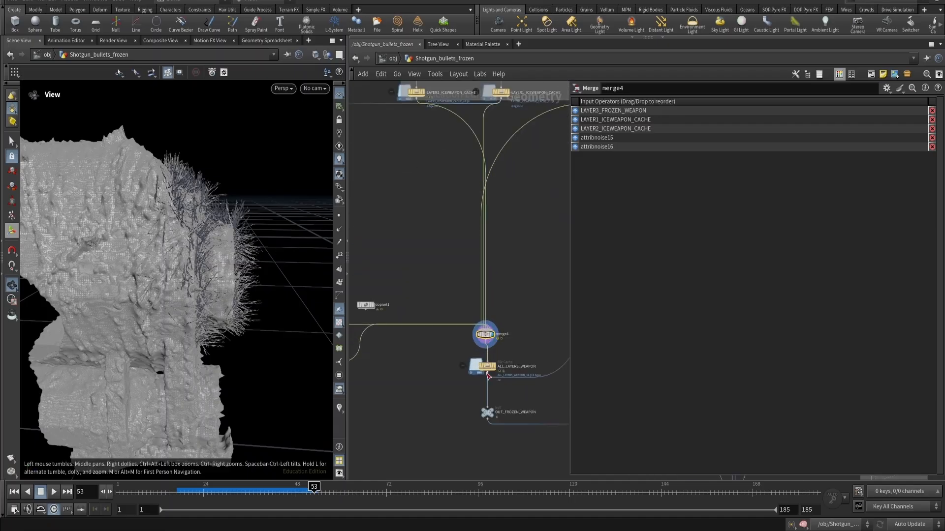
middle_click_drag(438, 274, 510, 270)
middle_click_drag(411, 312, 567, 290)
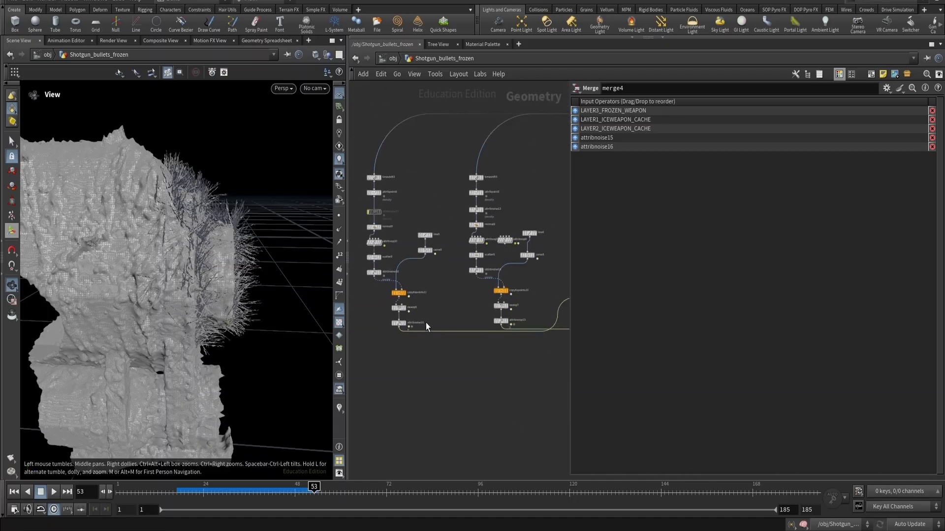
scroll(426, 323, "up", 4)
middle_click_drag(441, 315, 494, 323)
left_click(473, 213)
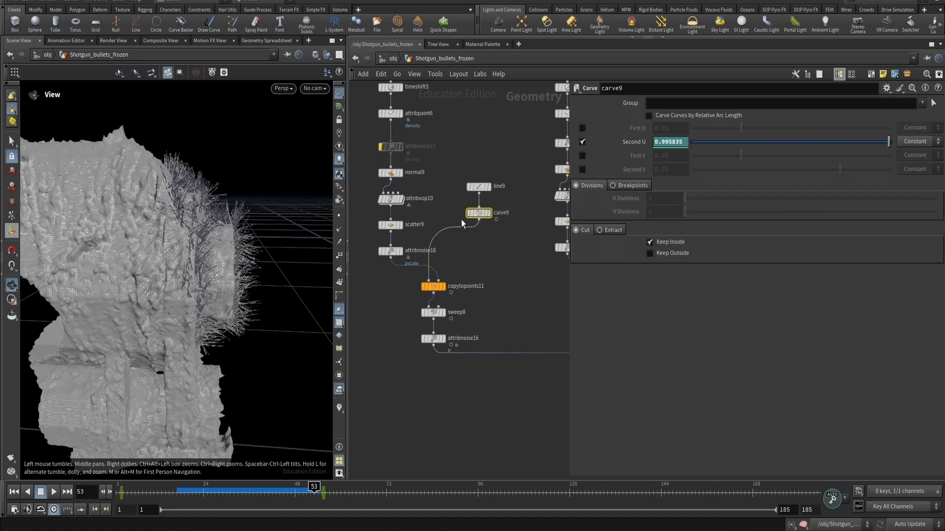
left_click(443, 287)
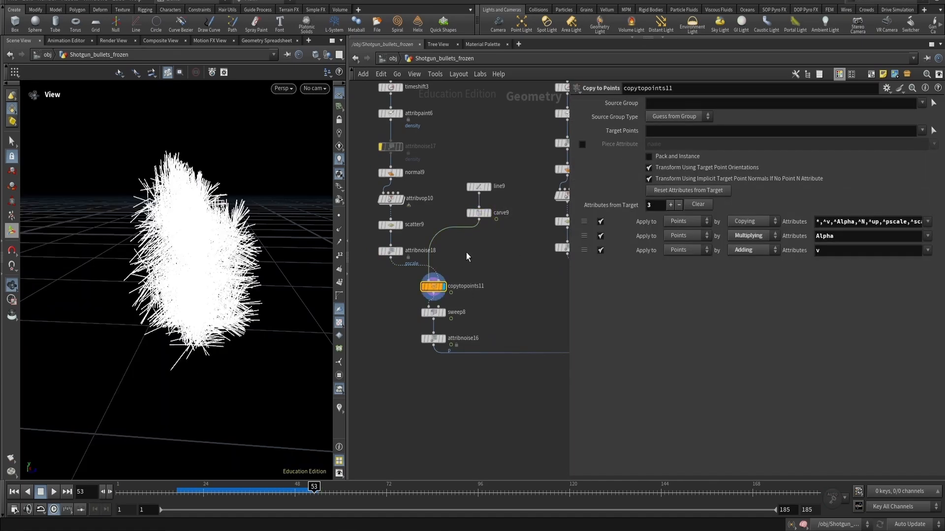
left_click(466, 213)
scroll(489, 241, "up", 2)
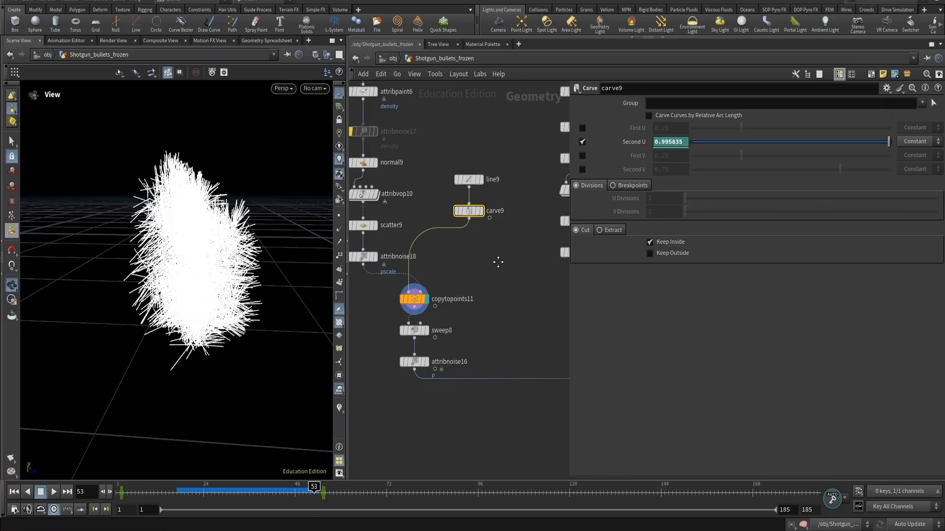
left_click_drag(488, 264, 481, 244)
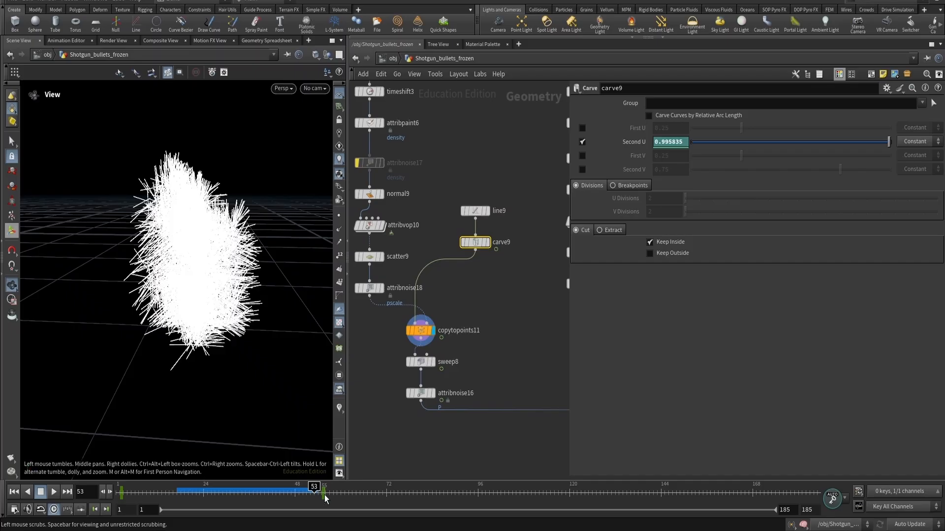
left_click(488, 295)
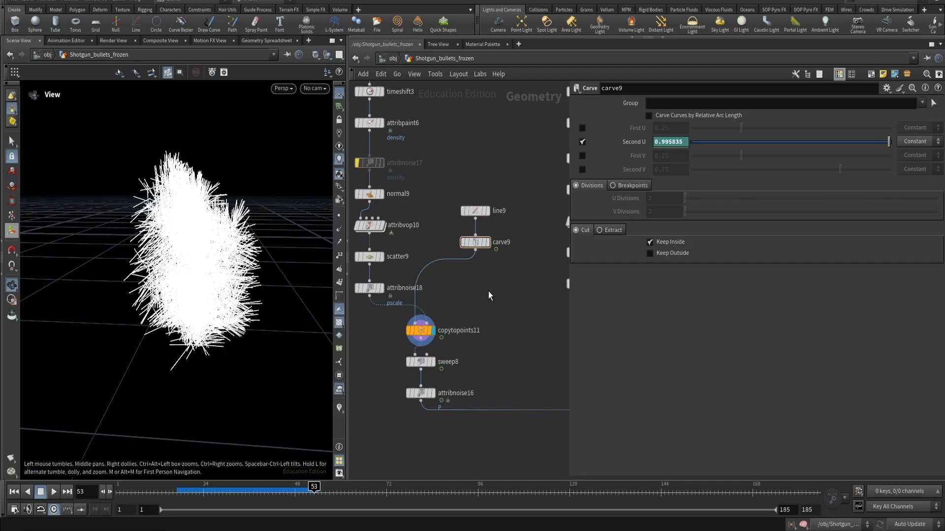
middle_click_drag(488, 291, 370, 293)
scroll(462, 311, "down", 4)
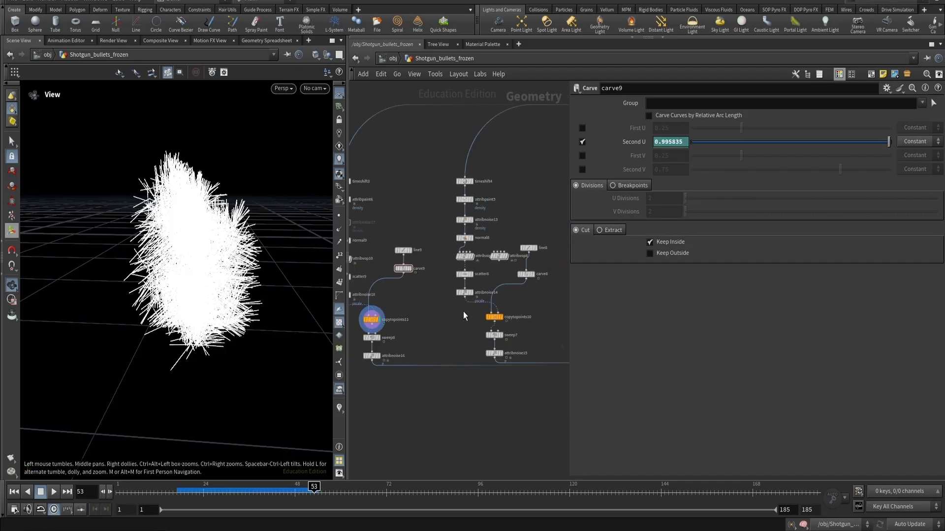
middle_click_drag(463, 312, 429, 316)
scroll(468, 258, "up", 4)
left_click_drag(454, 230, 465, 282)
key("Delete")
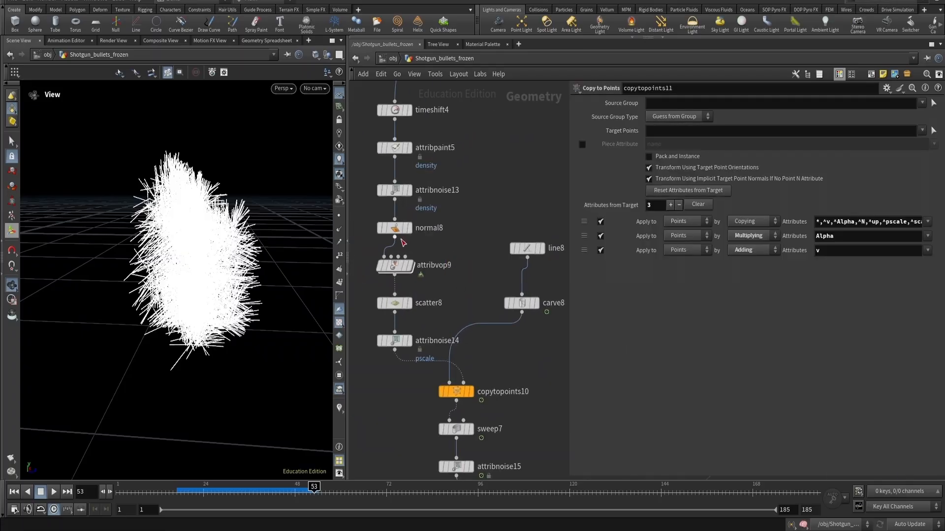
scroll(416, 248, "down", 3)
scroll(454, 292, "up", 2)
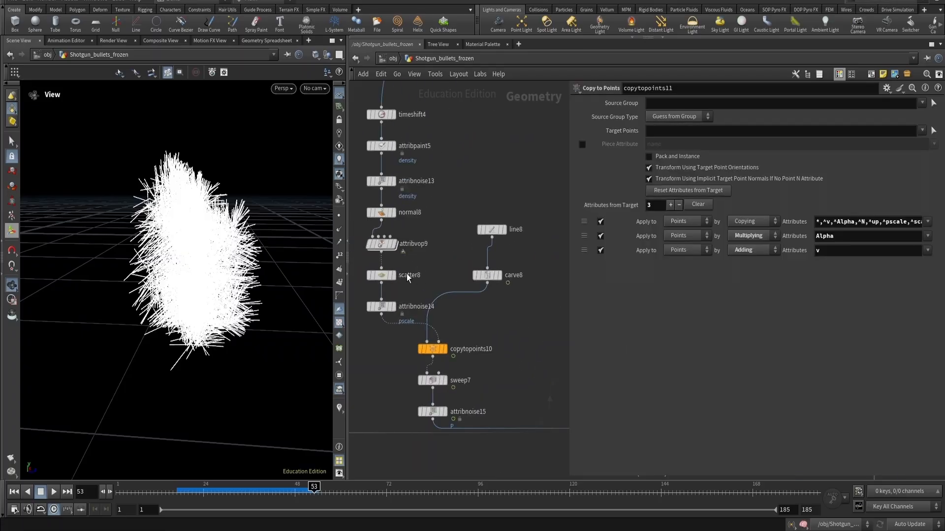
- Inspect scatter8 and the animated Second U of carve8 in the second spike branch
left_click(383, 280)
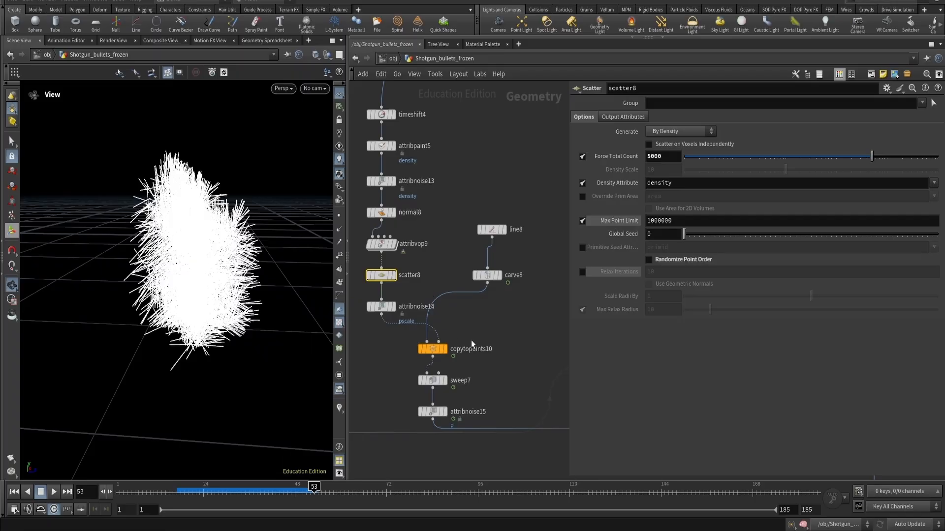
left_click(495, 275)
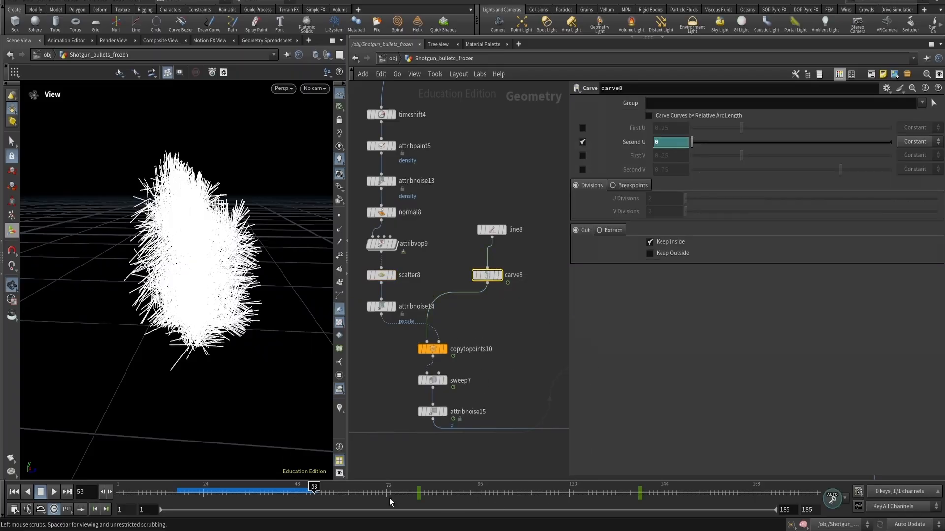
middle_click_drag(414, 159, 456, 188)
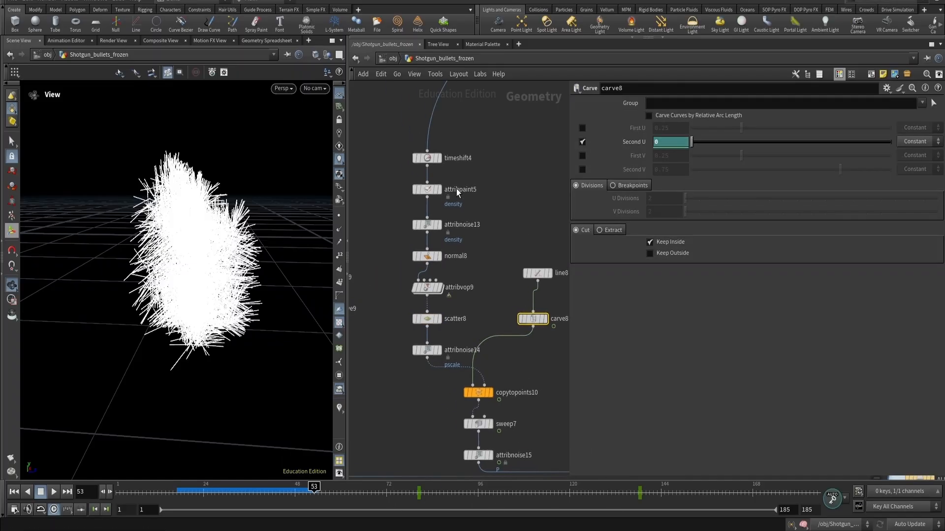
- Display attribpaint5 and visualize its painted density attribute on the weapon while orbiting around it
left_click(427, 189)
left_click(439, 189)
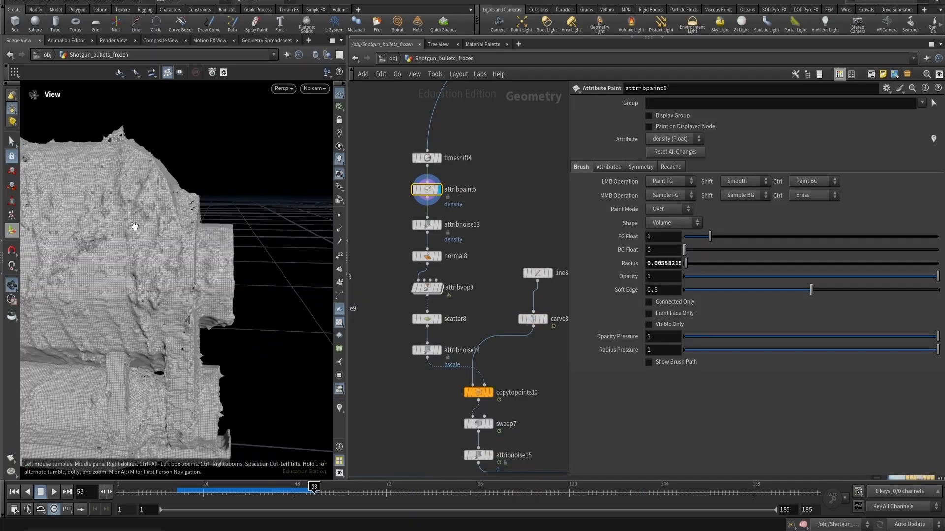
right_click_drag(134, 227, 115, 313, "alt")
left_click_drag(114, 313, 167, 331, "alt")
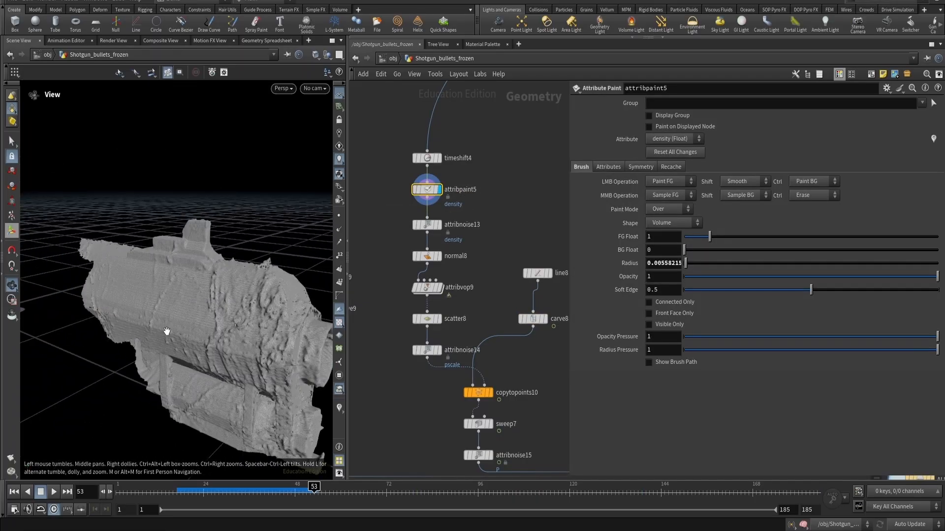
left_click(607, 167)
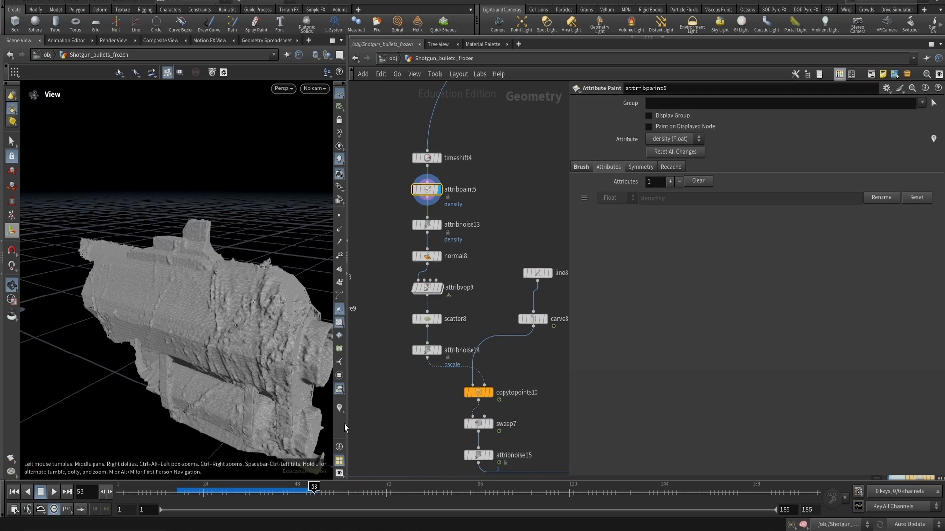
left_click(932, 139)
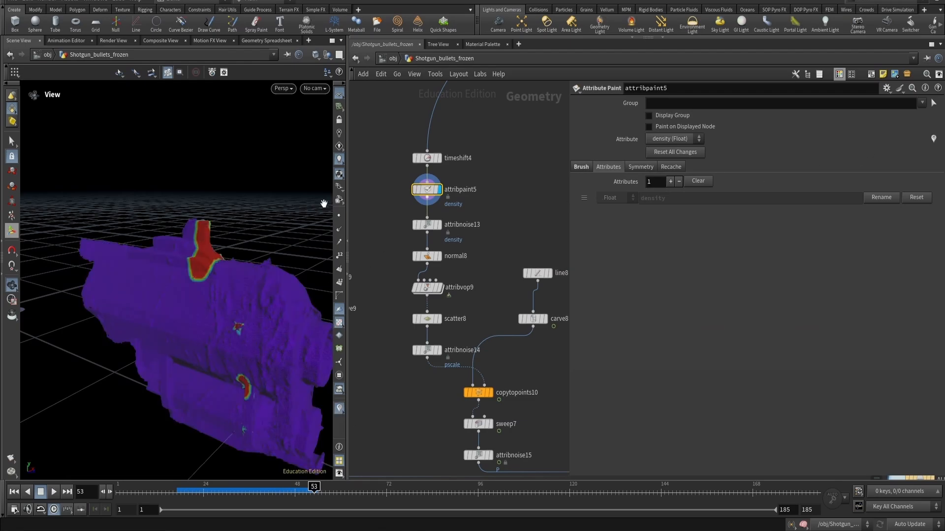
left_click_drag(248, 236, 257, 350, "alt")
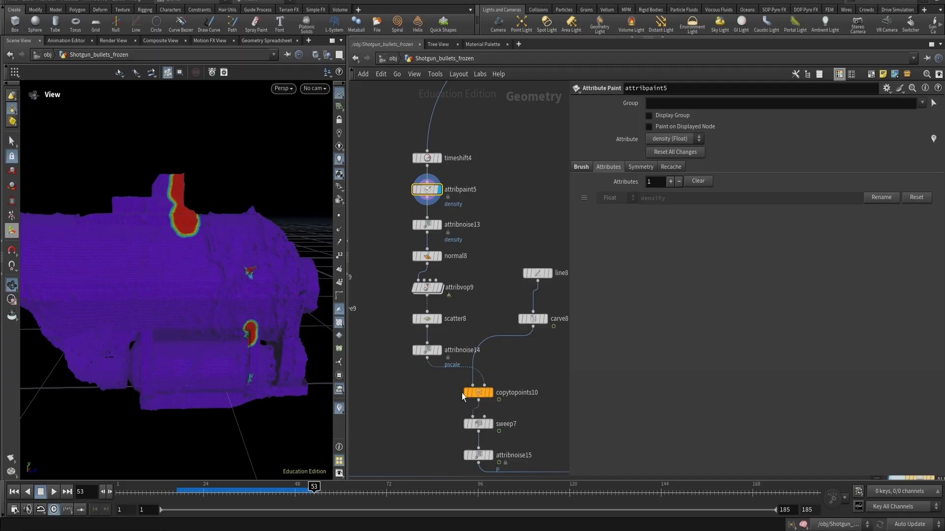
- Compare the outputs of timeshift4, attribpaint5 and attribnoise13 by switching the display between them
left_click(425, 157)
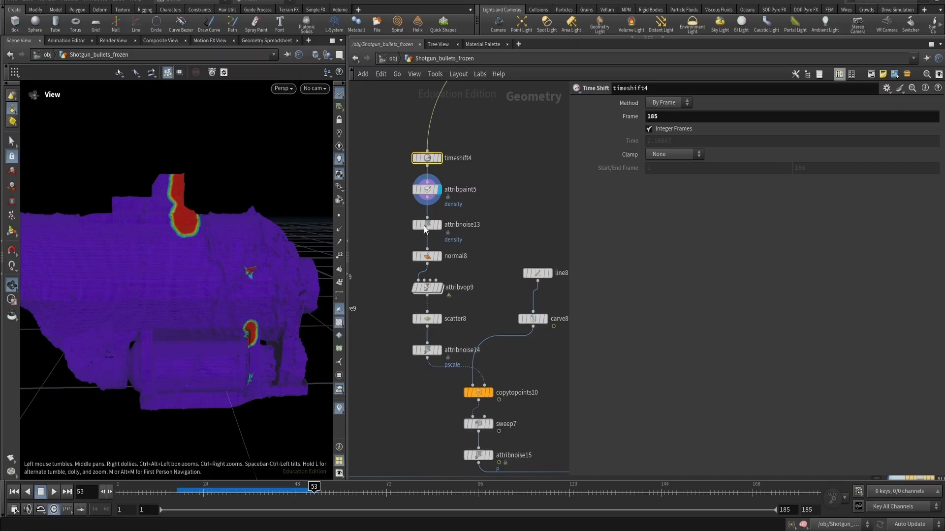
left_click(412, 144)
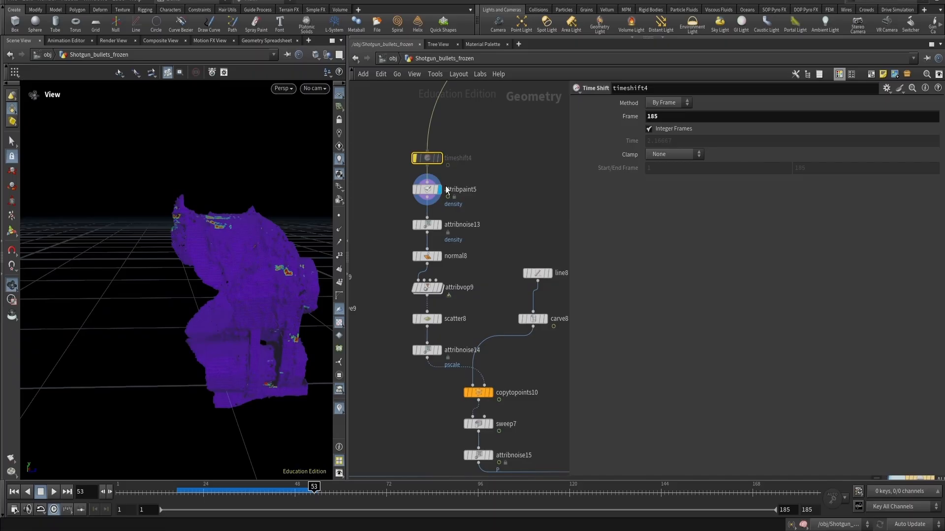
mouse_move(429, 191)
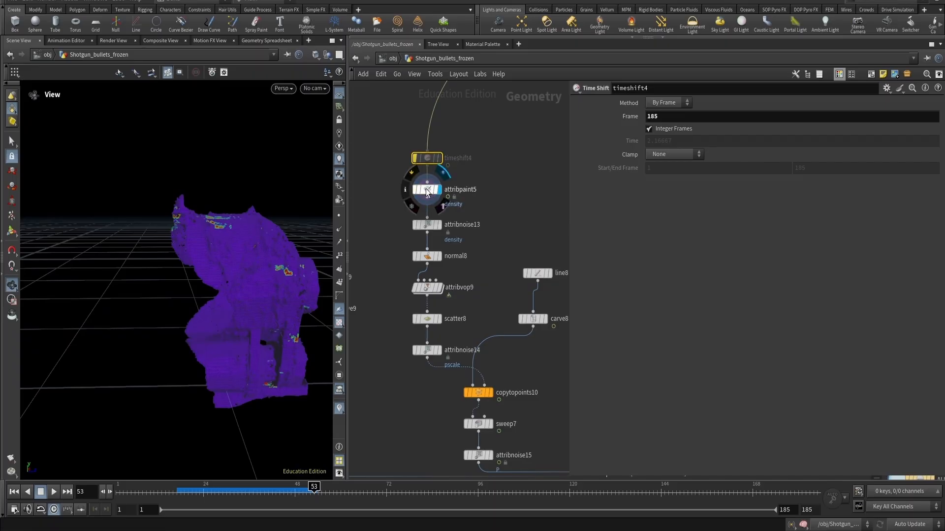
left_click(426, 191)
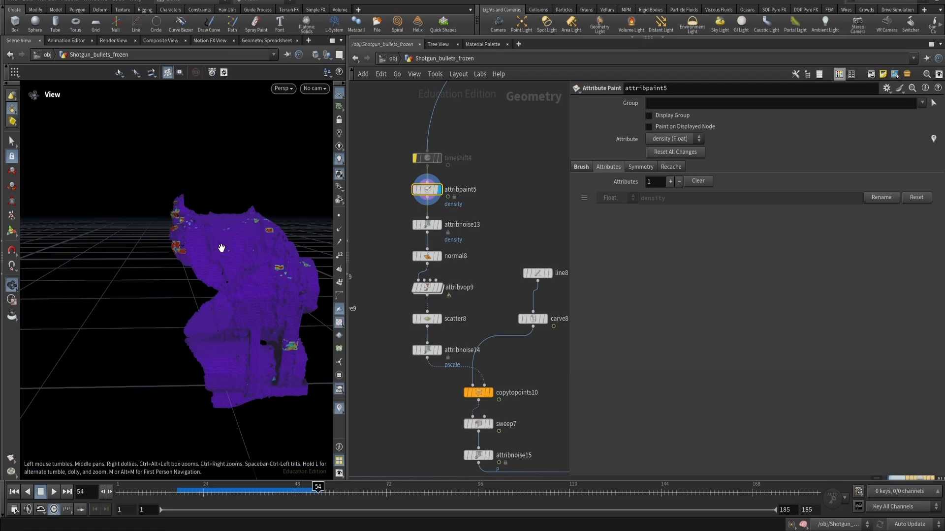
left_click(418, 157)
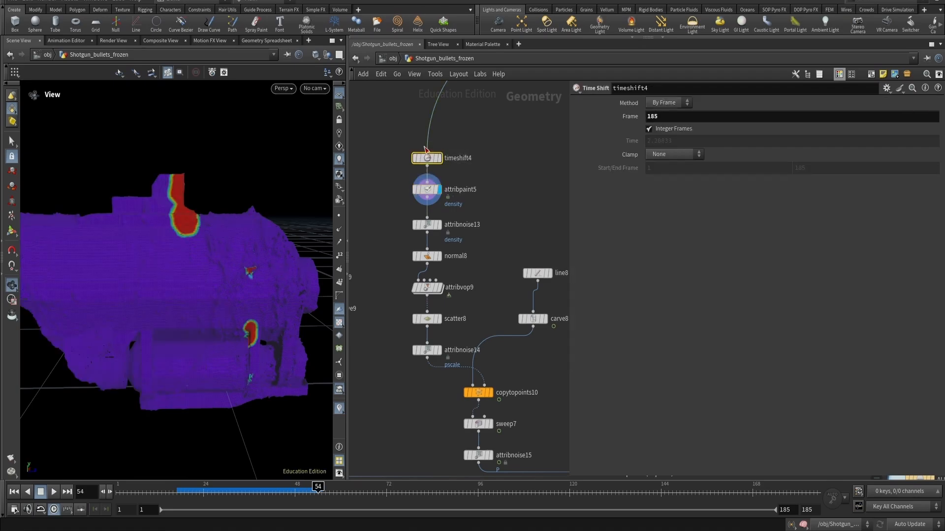
left_click(450, 225)
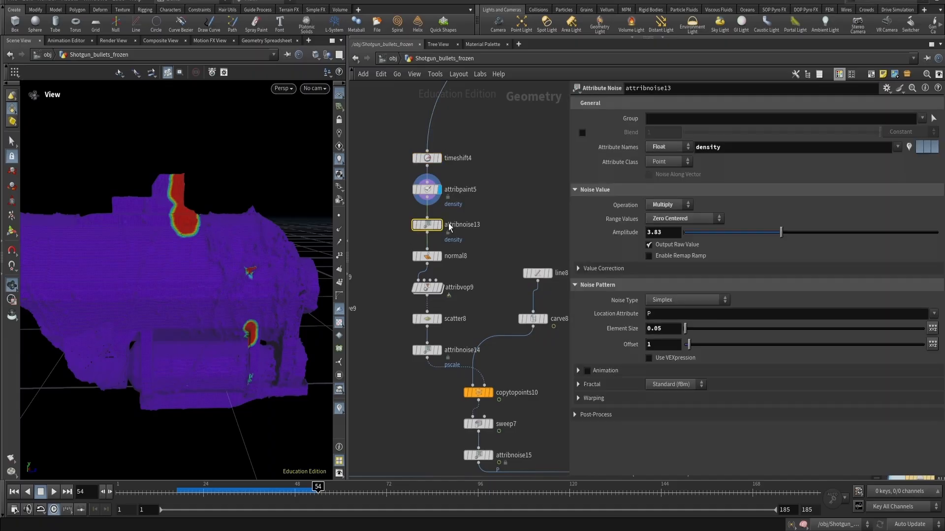
left_click(443, 228)
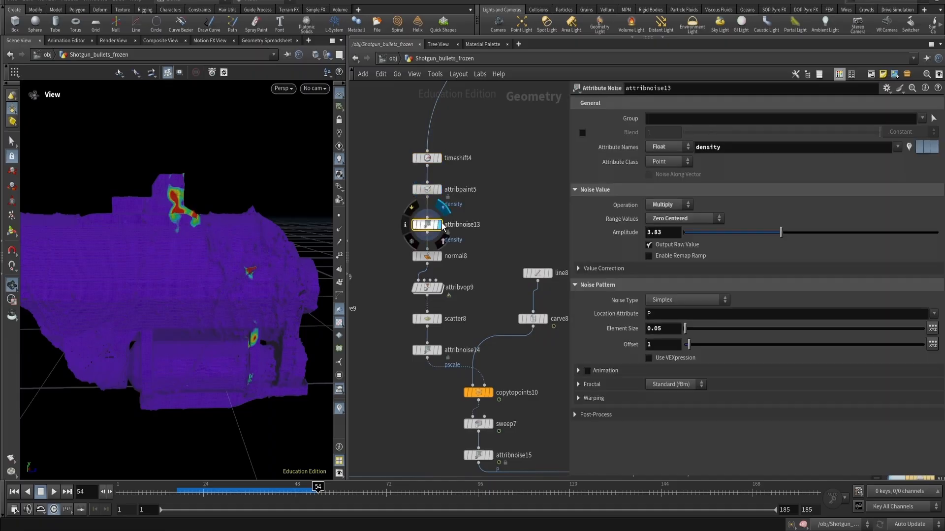
left_click(439, 257)
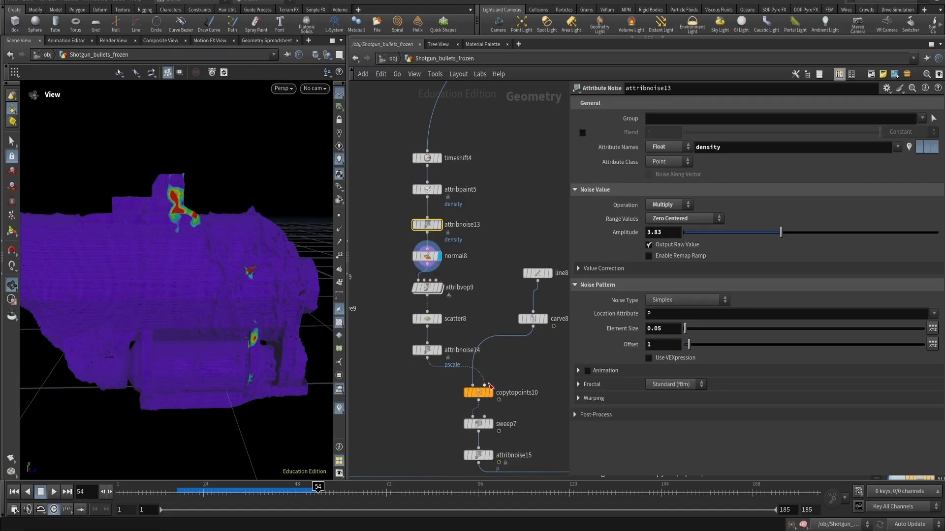
- Display attribnoise15 and step the timeline forward to about frame 118 to view the spikes
middle_click_drag(471, 290, 455, 292)
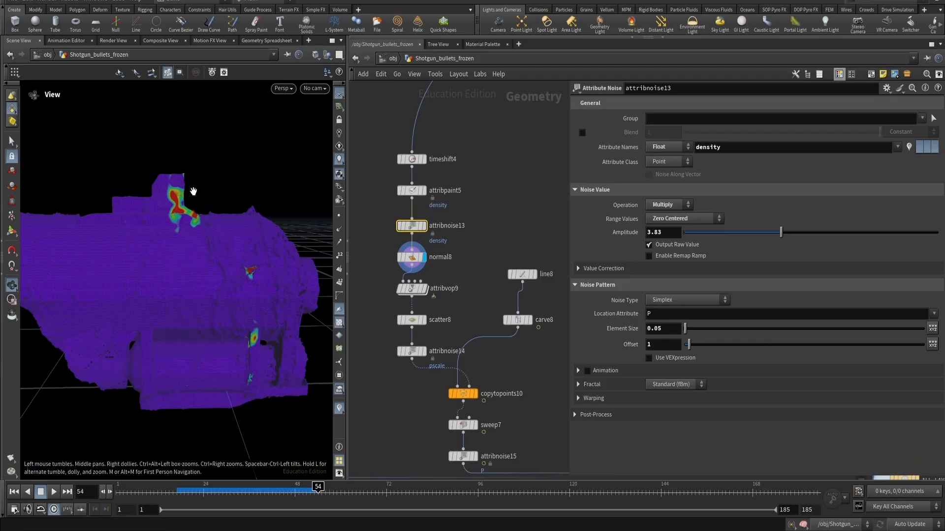
mouse_move(419, 226)
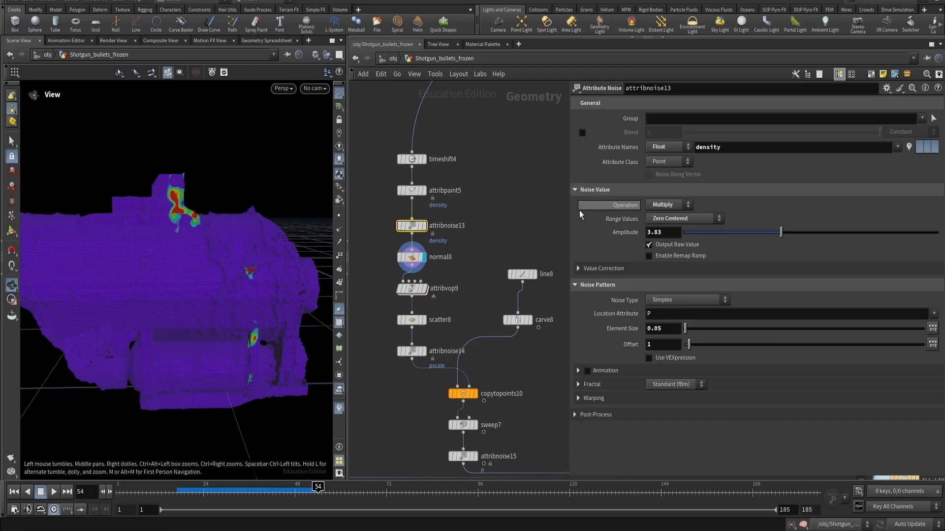
middle_click_drag(453, 271, 454, 225)
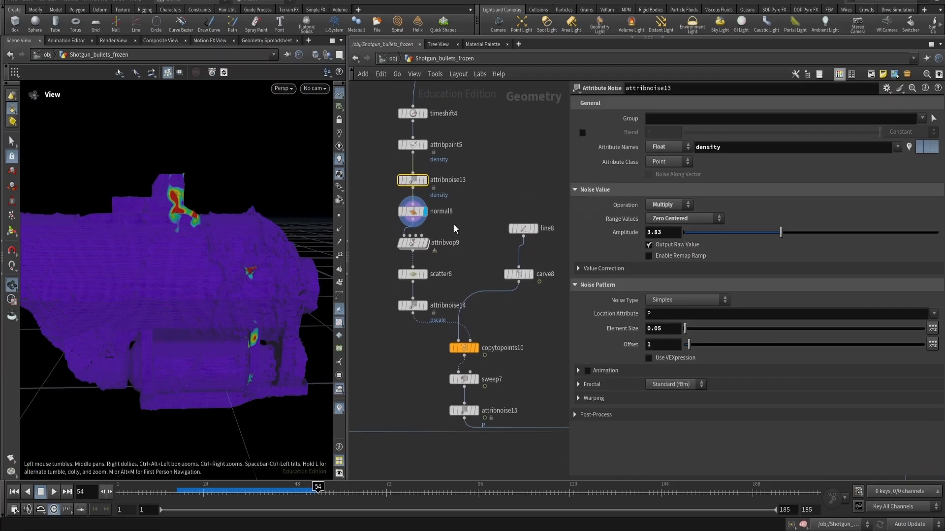
left_click(478, 347)
left_click(479, 408)
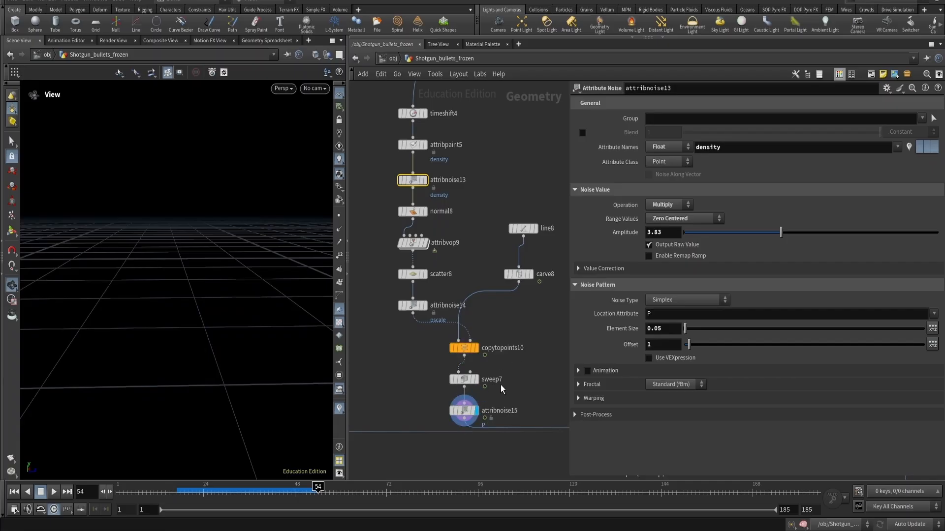
key("Up")
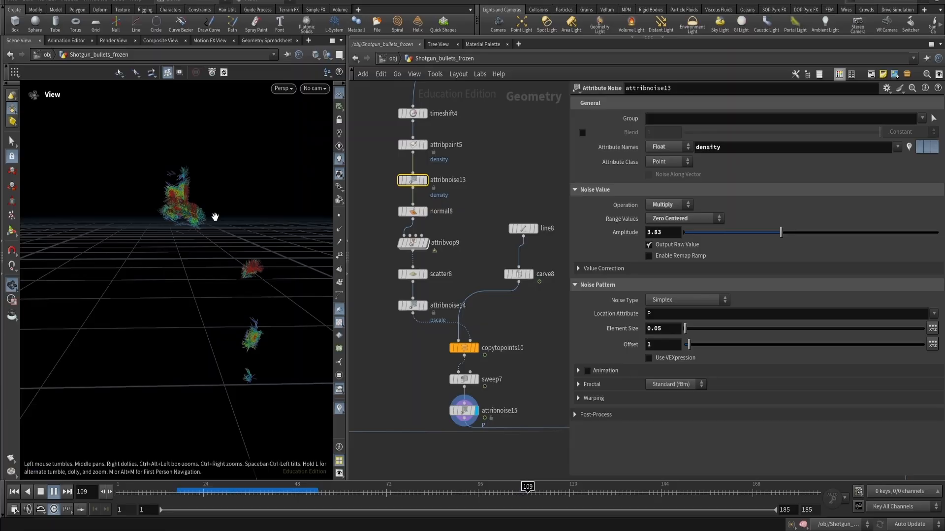
key("Up")
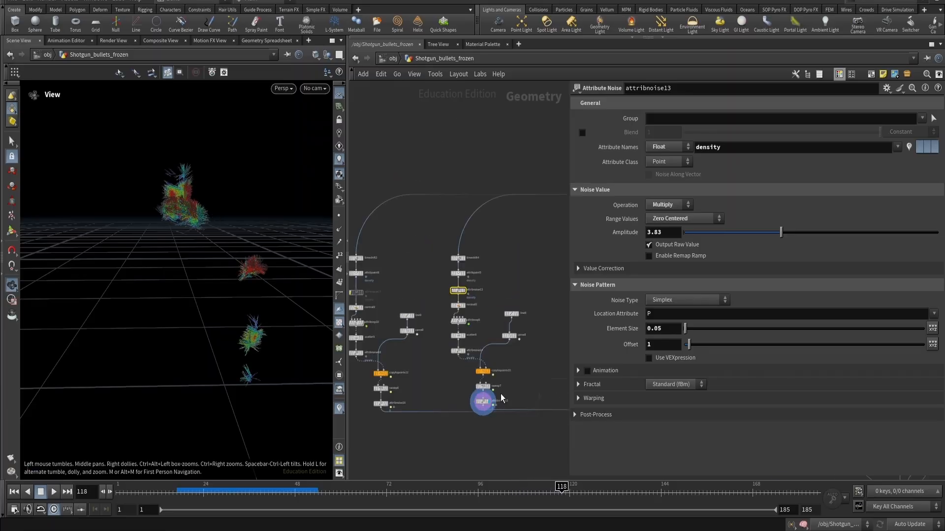
- Zoom out over the whole network and display merge4 with all frozen layers combined
scroll(501, 395, "down", 4)
middle_click_drag(505, 433, 419, 407)
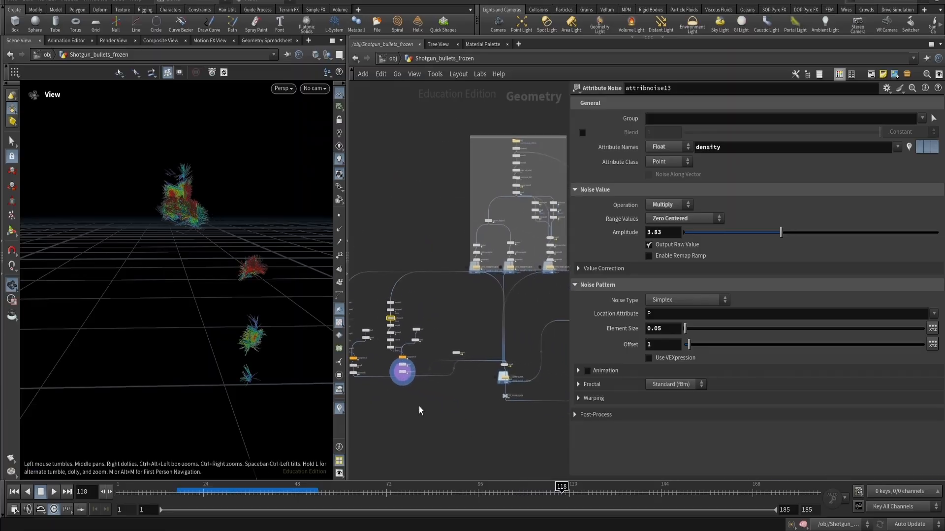
scroll(484, 323, "down", 3)
left_click_drag(441, 207, 545, 290)
left_click_drag(375, 276, 456, 383)
middle_click_drag(467, 392, 393, 385)
scroll(401, 359, "up", 5)
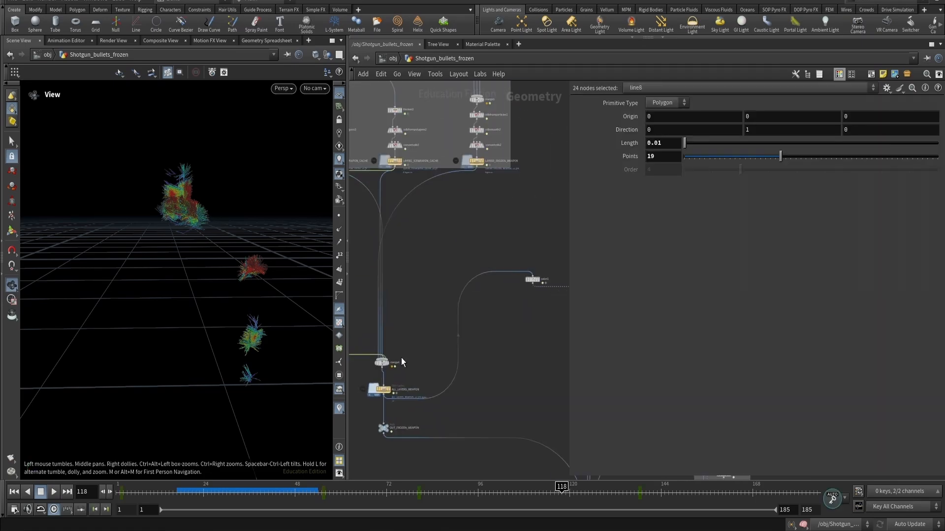
left_click(441, 338)
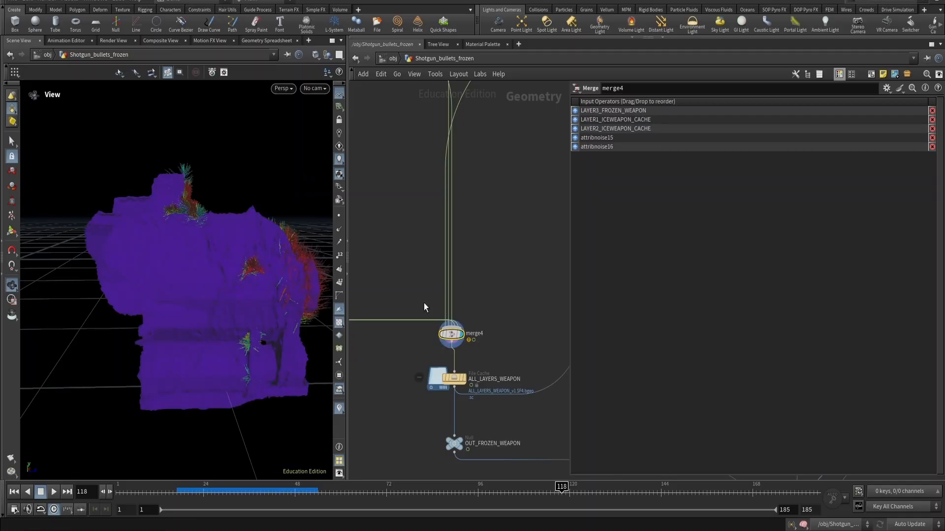
- Inspect the ICE_BODY_BULLETS_GEO_CACHE and ALL_LAYERS_WEAPON file cache nodes and their ice bullet geometry
scroll(489, 361, "down", 5)
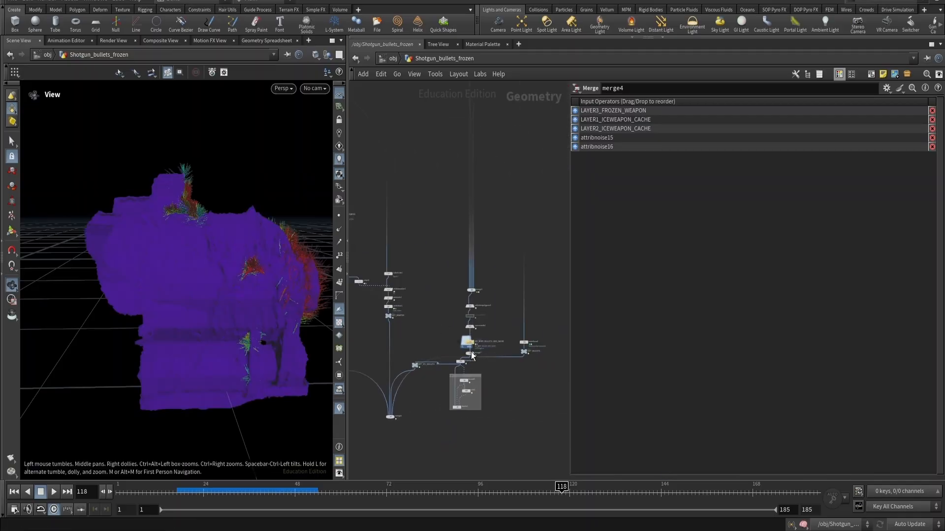
scroll(445, 300, "up", 5)
left_click_drag(467, 331, 468, 334)
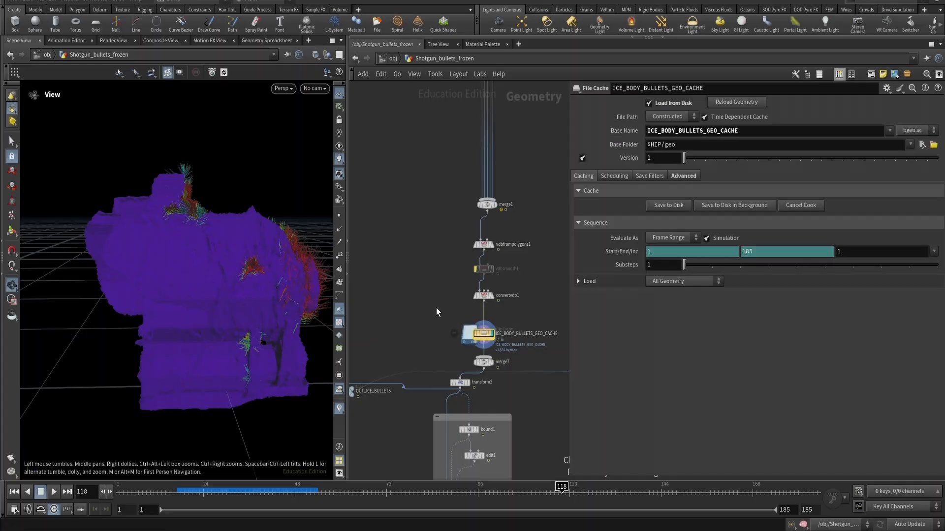
right_click_drag(195, 283, 104, 350)
middle_click_drag(103, 350, 212, 322)
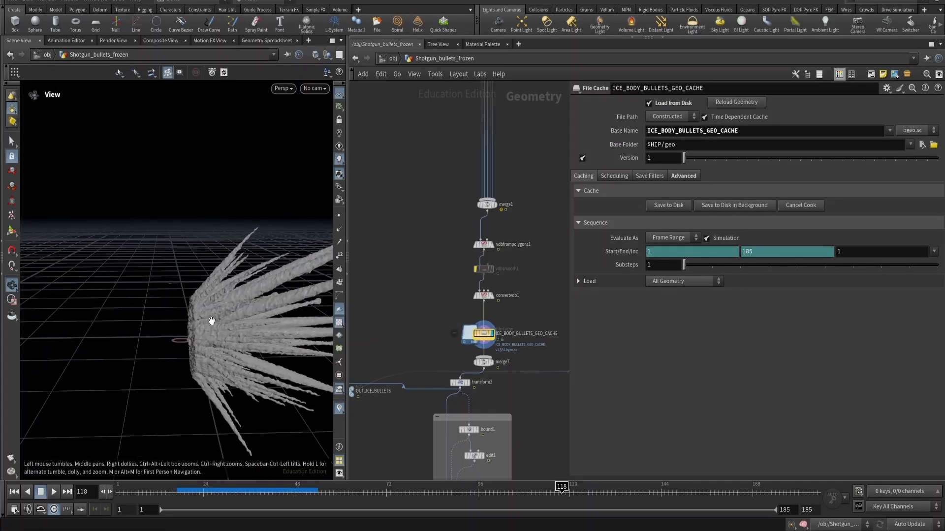
scroll(436, 329, "down", 4)
scroll(423, 346, "up", 5)
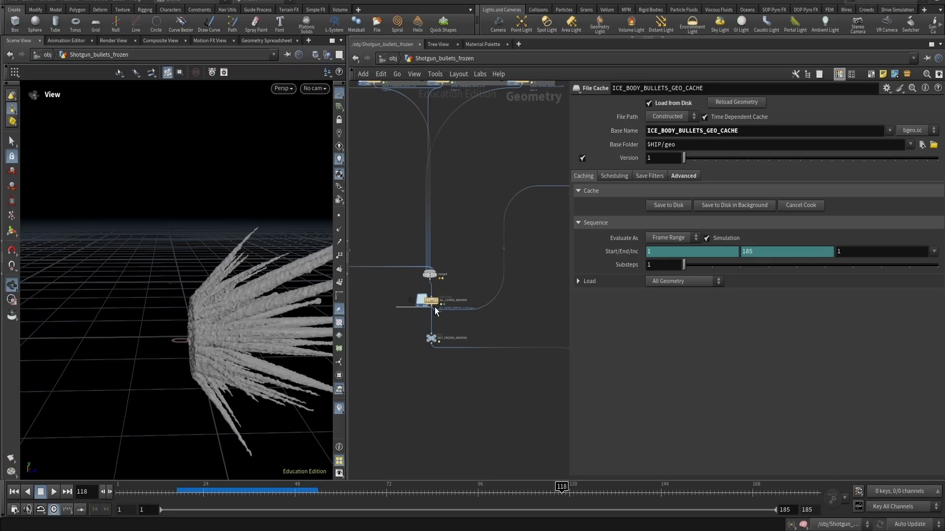
left_click(435, 306)
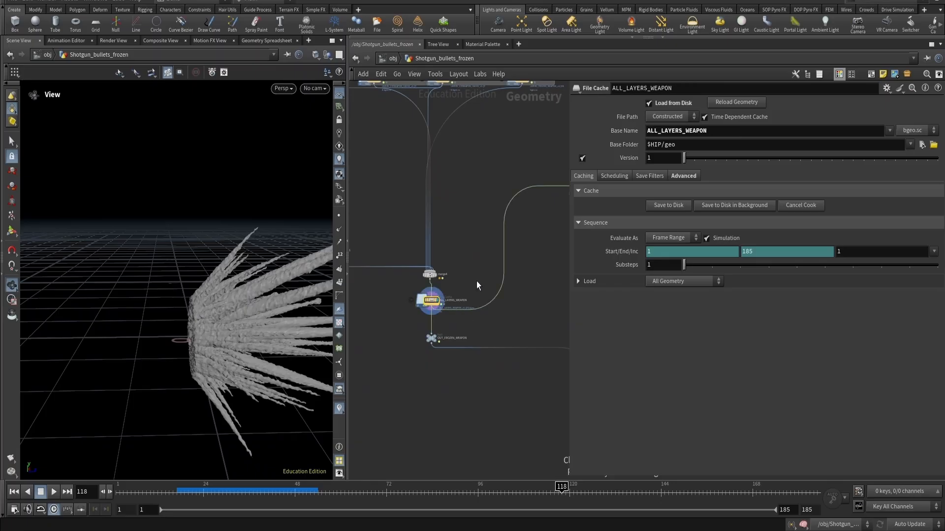
- Display ALL_LAYERS_WEAPON, turn off the density visualization and orbit around the combined frozen weapon
left_click(500, 300)
left_click_drag(302, 295, 266, 321)
scroll(249, 321, "up", 10)
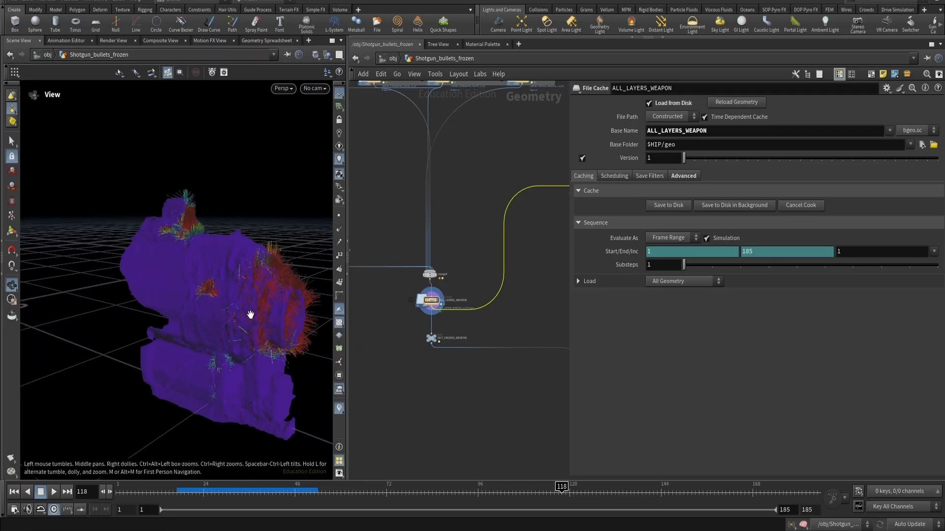
left_click(340, 409)
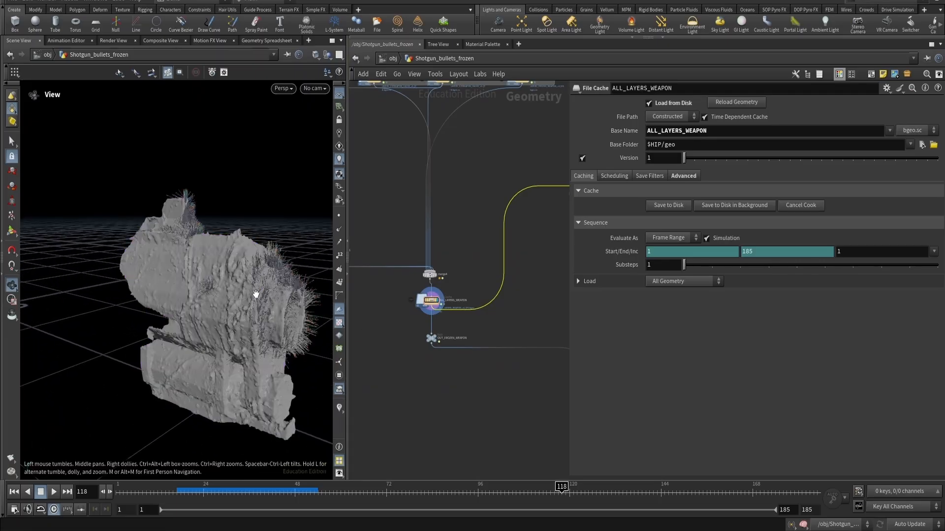
left_click_drag(255, 202, 300, 300)
scroll(474, 318, "down", 3)
middle_click_drag(474, 318, 422, 322)
- Select the ICE_BODY_BULLETS_GEO_CACHE node and compare against the annotated reference frame in Paint
left_click(368, 334)
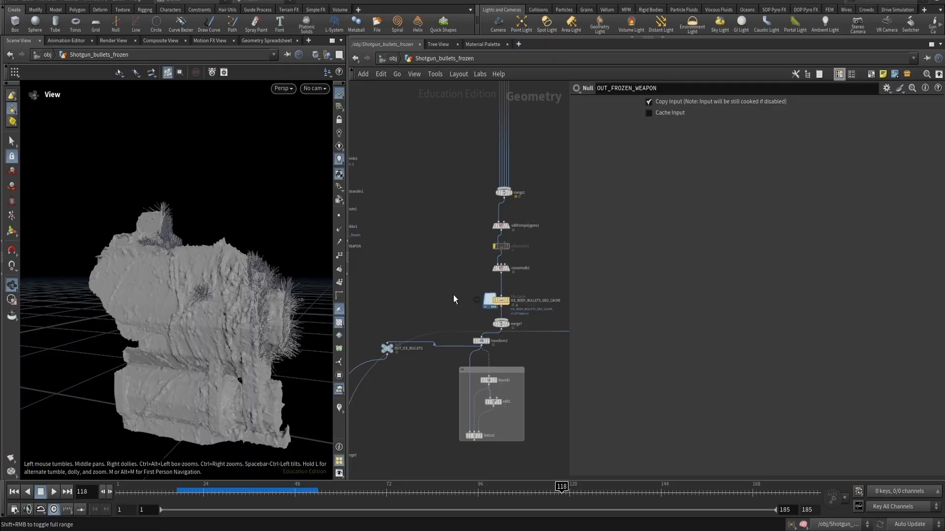
left_click(494, 303)
key("alt+Tab")
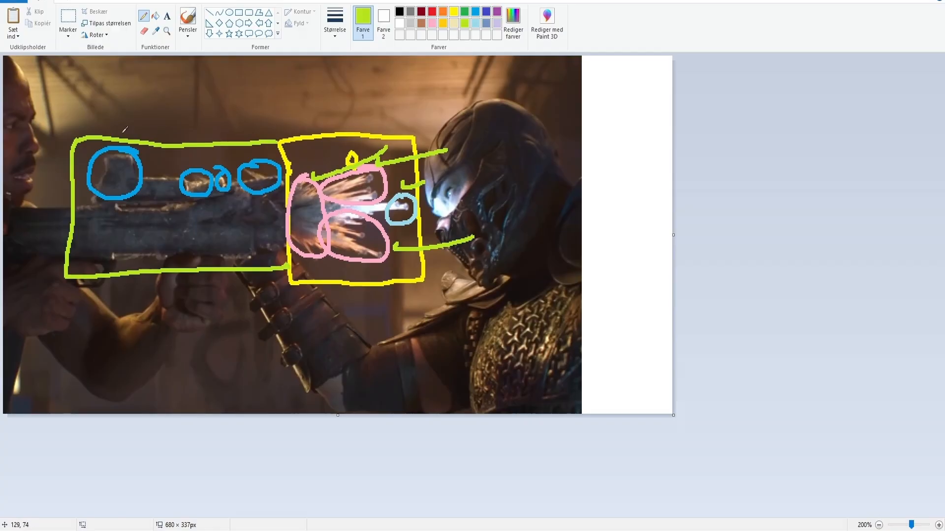
key("alt+Tab")
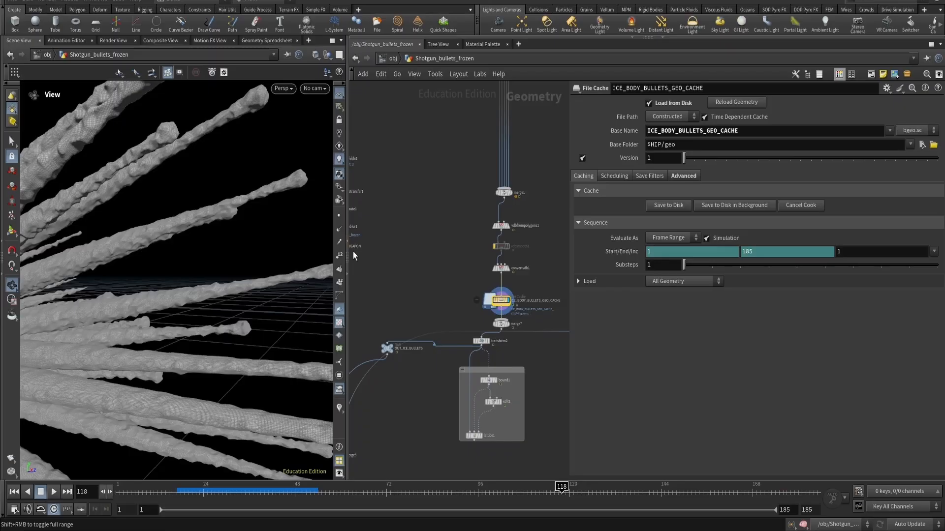
- Orbit and zoom around the ice bullet spikes of the ICE_BODY_BULLETS_GEO_CACHE node
scroll(492, 409, "up", 5)
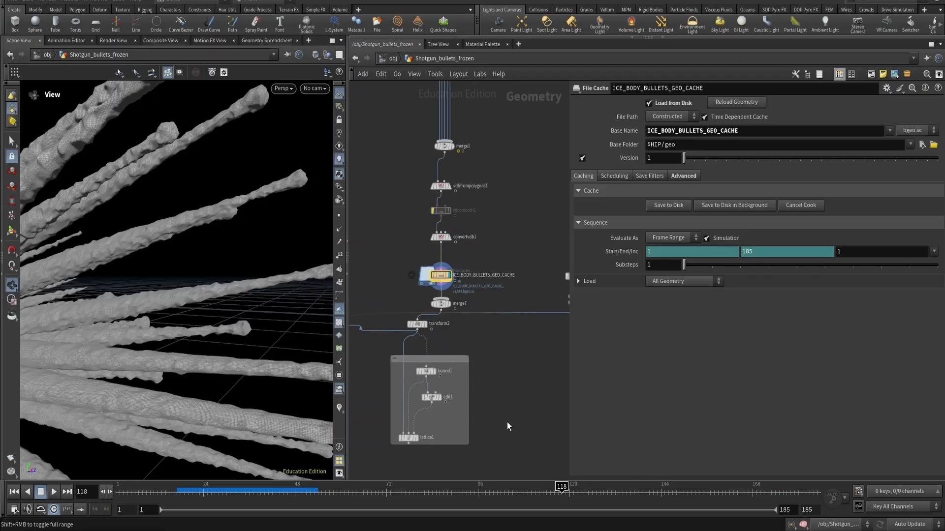
scroll(148, 309, "down", 8)
left_click_drag(145, 310, 207, 307)
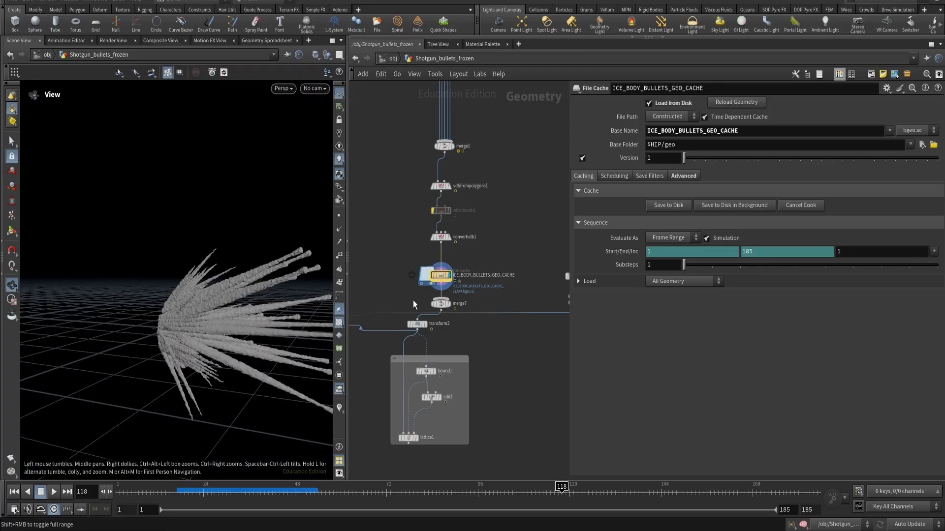
left_click_drag(181, 316, 184, 317)
scroll(406, 291, "up", 2)
scroll(409, 289, "up", 1)
scroll(397, 301, "down", 2)
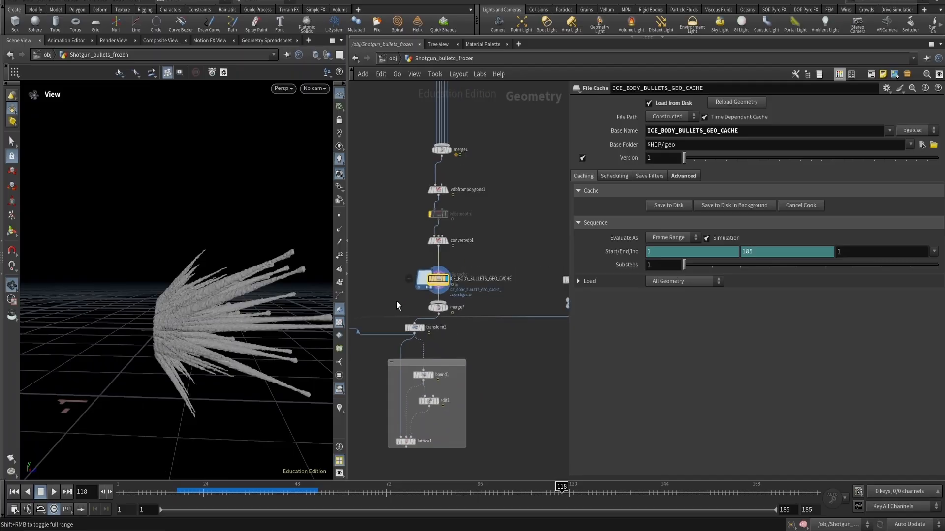
- Reposition the OUT_ICE_BULLETS null node beside the ice bullets branch in the network
middle_click_drag(396, 301, 440, 282)
scroll(440, 281, "up", 1)
scroll(421, 296, "down", 2)
middle_click_drag(407, 339, 438, 335)
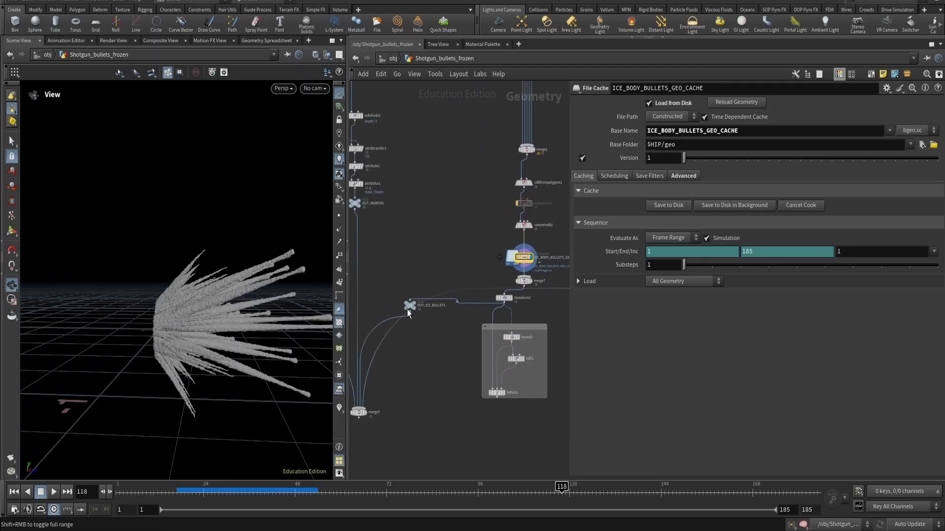
left_click_drag(407, 307, 429, 338)
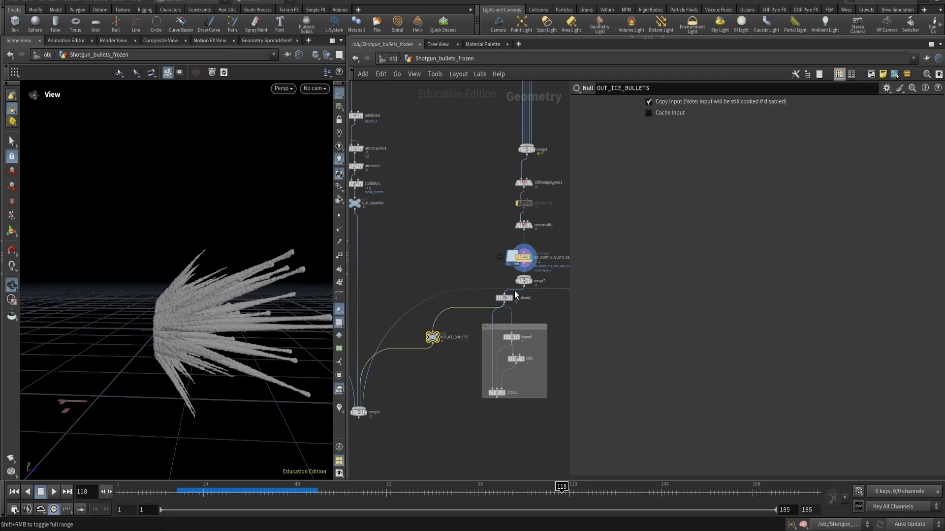
- Set the display flag on merge5, which combines OUT_FROZEN_WEAPON, OUT_WEAPON, OUT_ICE_BULLETS and OUT_BULLETS
scroll(521, 295, "up", 3)
left_click(485, 282)
scroll(383, 383, "down", 2)
middle_click_drag(360, 387, 465, 330)
left_click(403, 402)
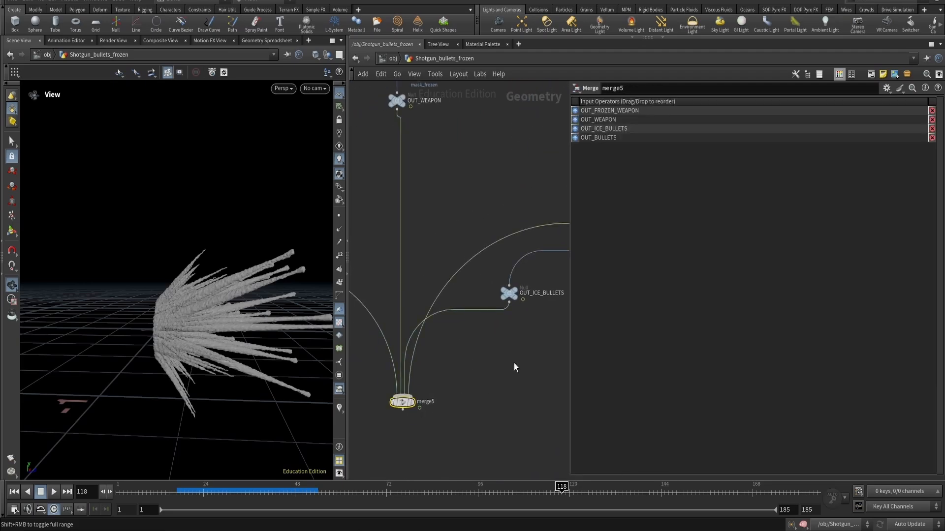
key("r")
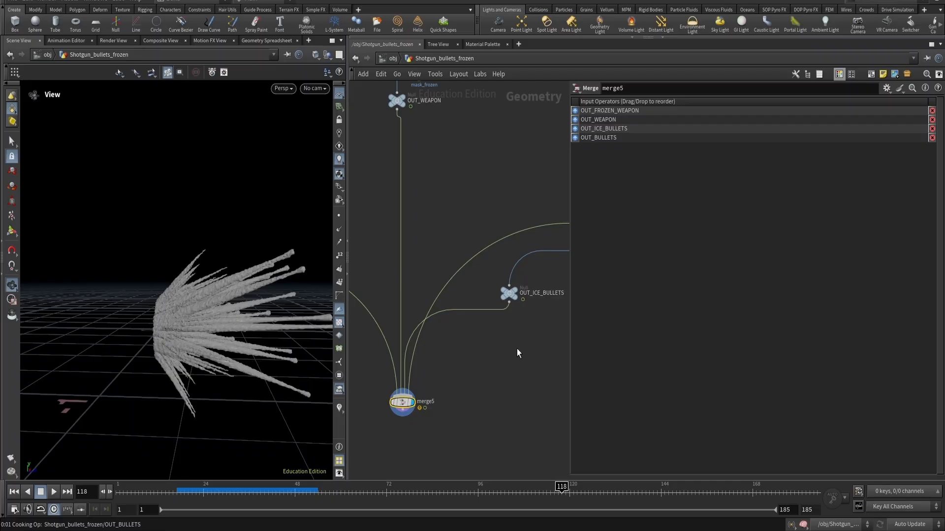
- Orbit around the combined frozen shotgun with its ice bullets in the viewport
left_click(518, 350)
middle_click_drag(520, 343, 492, 350)
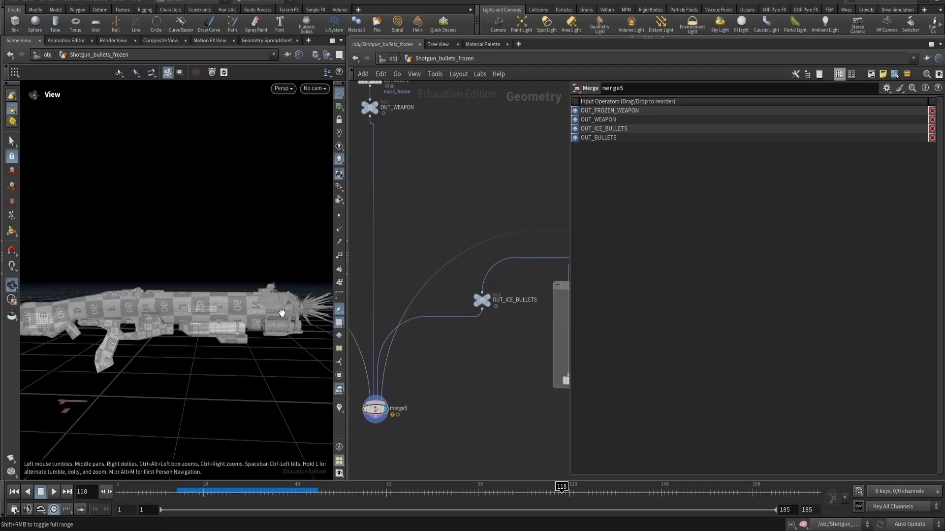
left_click_drag(267, 309, 140, 313)
middle_click_drag(140, 313, 47, 301)
right_click_drag(148, 276, 123, 305)
middle_click_drag(140, 291, 123, 331)
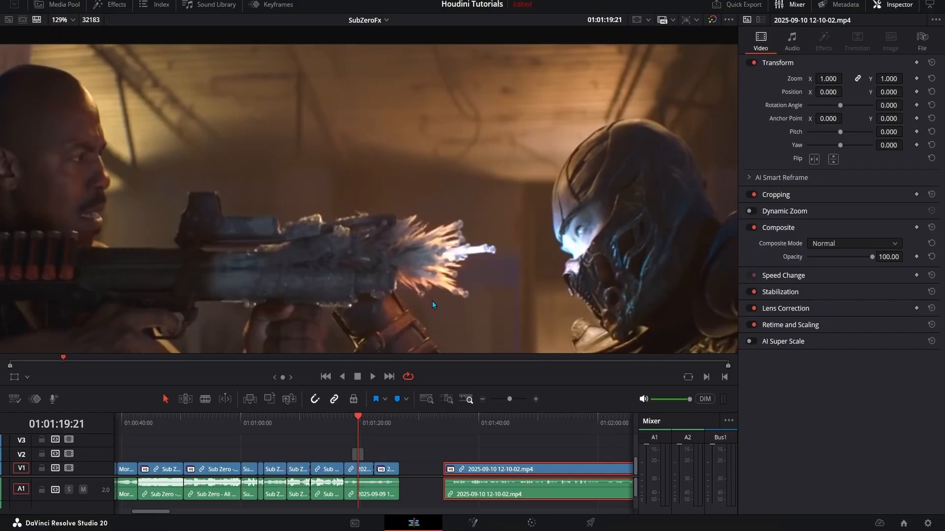
- Switch to DaVinci Resolve and step frame by frame through the reference shotgun blast shot
key("Left")
key("Left")
key("Left")
key("Left")
key("Left")
key("Left")
key("Left")
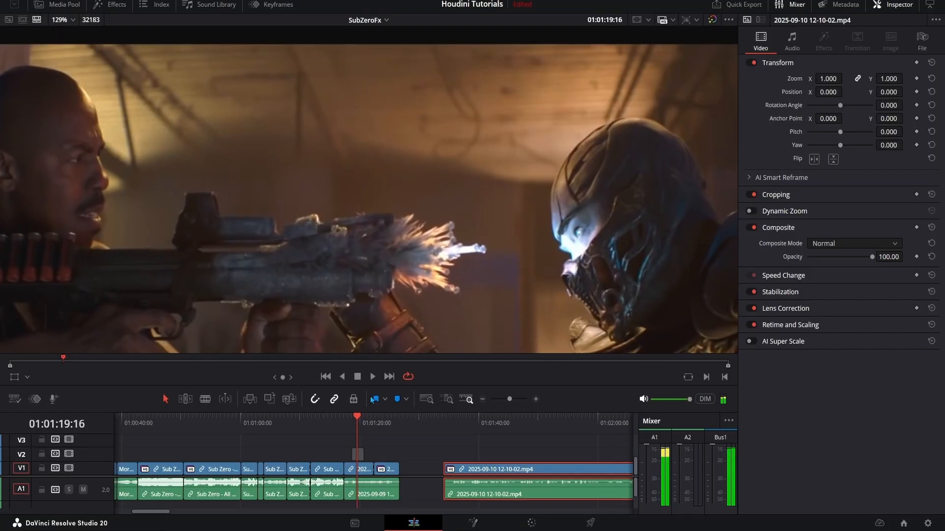
key("Left")
key("Left")
key("Left")
key("Left")
key("Left")
key("Left")
key("Left")
key("Left")
key("Left")
key("Left")
key("Left")
key("Left")
key("Left")
key("Left")
key("Left")
key("Left")
key("Left")
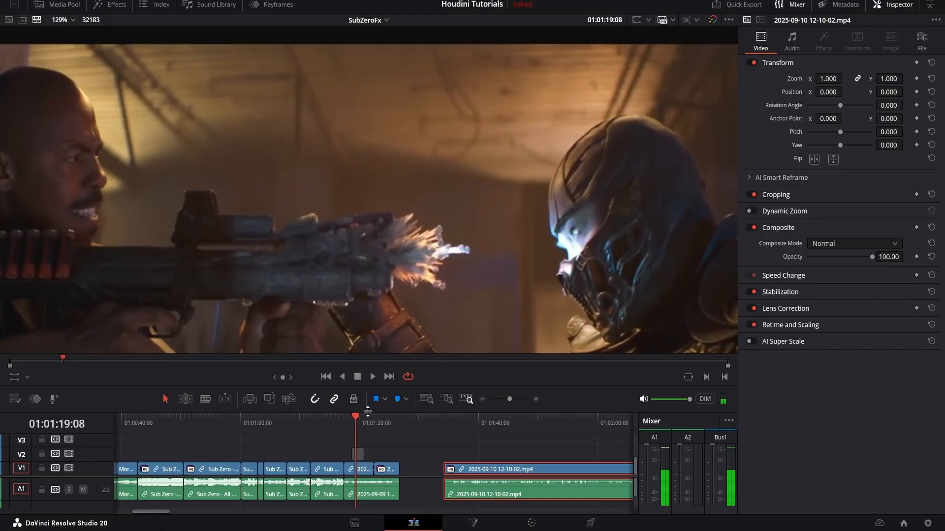
key("Left")
key("Left")
key("Left")
key("Left")
key("Left")
key("Left")
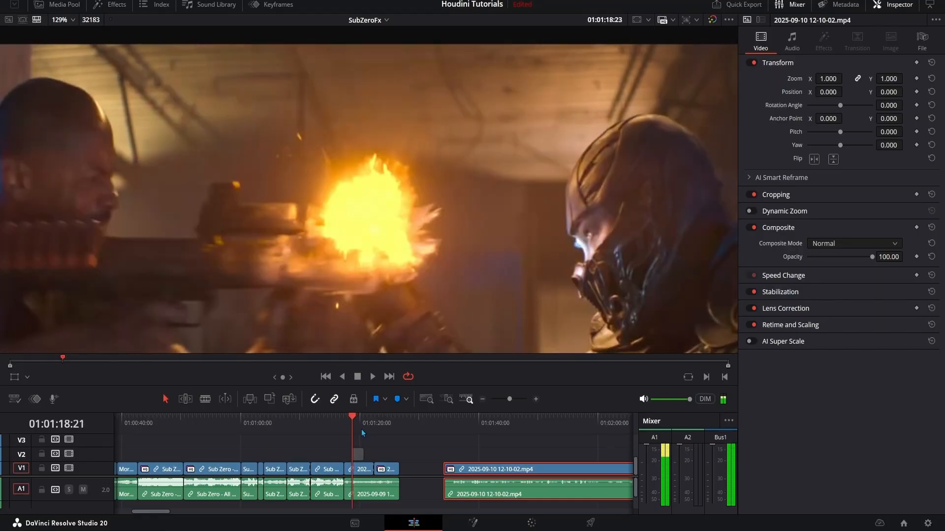
key("Up")
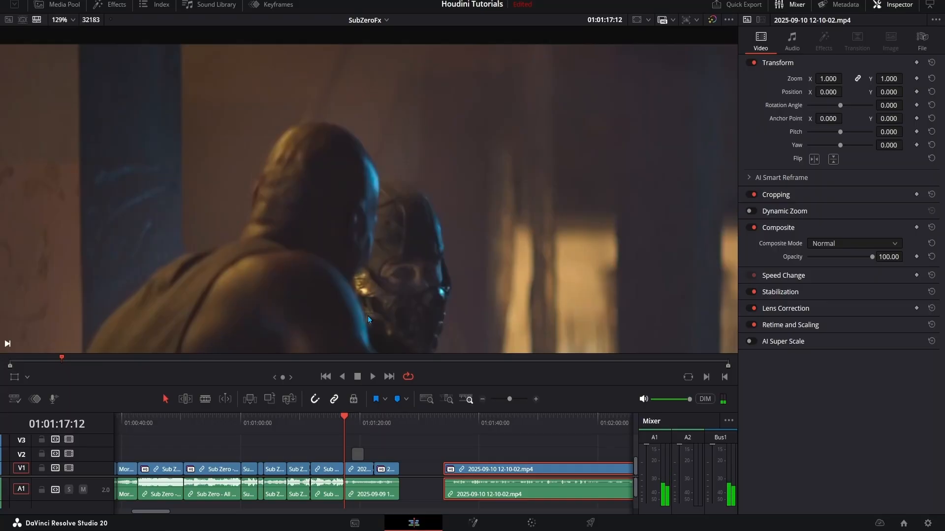
key("Right")
key("Right")
key("Right")
key("Right")
key("Right")
key("Right")
key("Right")
key("Right")
key("Right")
key("Right")
key("Right")
key("Right")
key("Right")
key("Right")
key("Right")
key("Right")
key("Right")
key("Right")
key("Right")
key("Right")
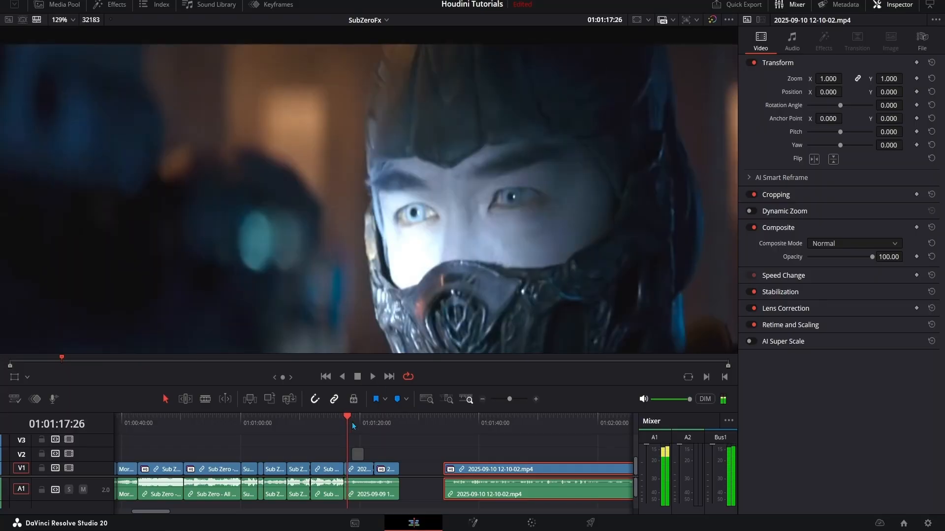
key("Right")
key("Right")
key("Right")
key("Right")
key("Right")
key("Right")
key("Right")
key("Right")
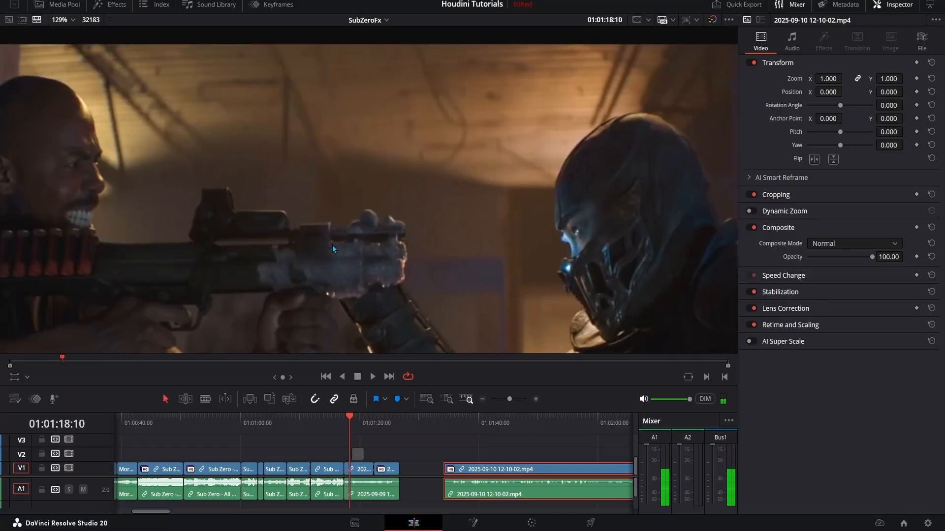
key("Right")
key("Right")
key("Right")
key("Right")
key("Right")
key("Right")
key("Right")
key("Right")
key("Right")
key("Right")
key("Right")
key("Right")
key("Right")
key("Right")
key("Right")
key("Right")
key("Right")
key("Right")
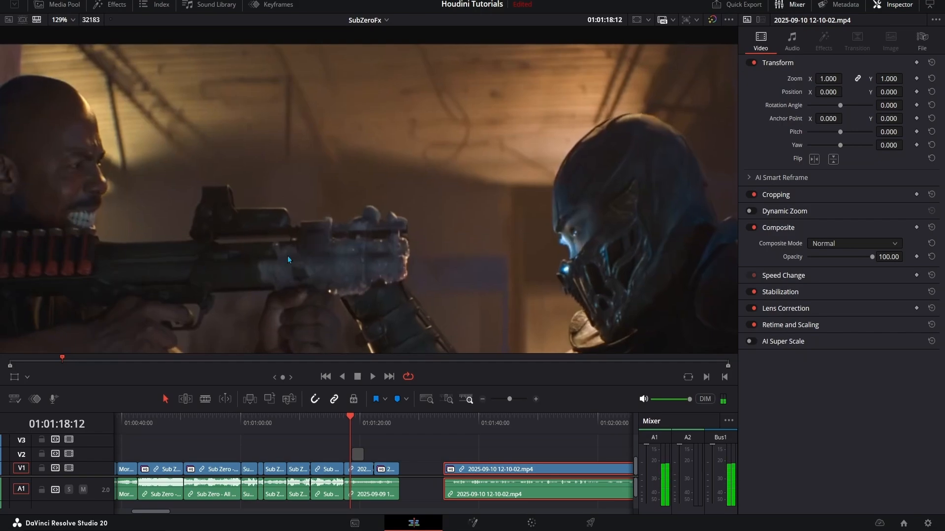
key("Right")
key("Right")
key("Right")
key("Right")
key("Right")
key("Right")
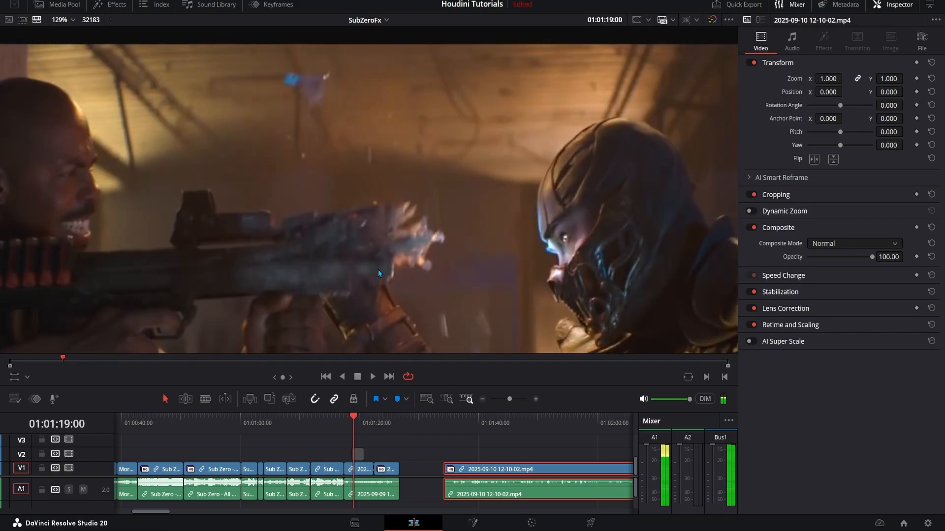
key("Right")
key("Right")
key("Right")
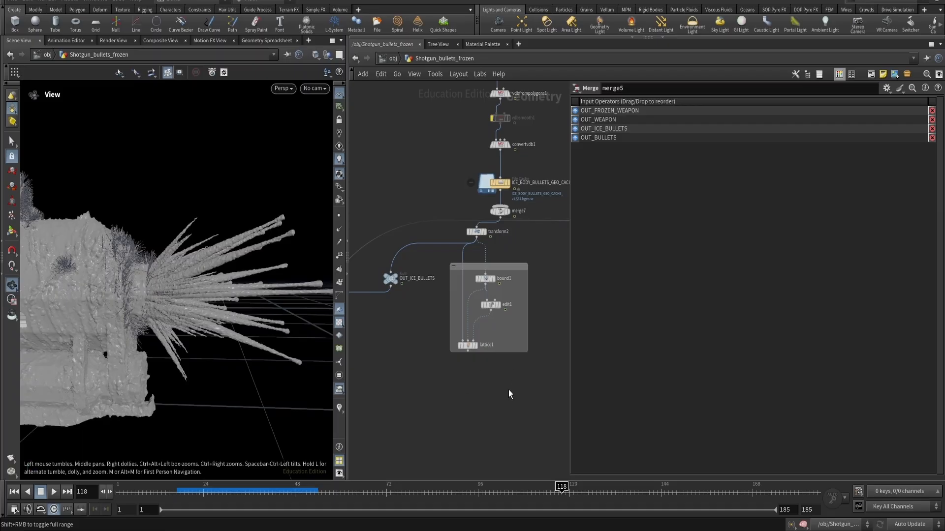
- Browse the network around the transform2 node and the lattice setup below it
left_click_drag(462, 243, 474, 302)
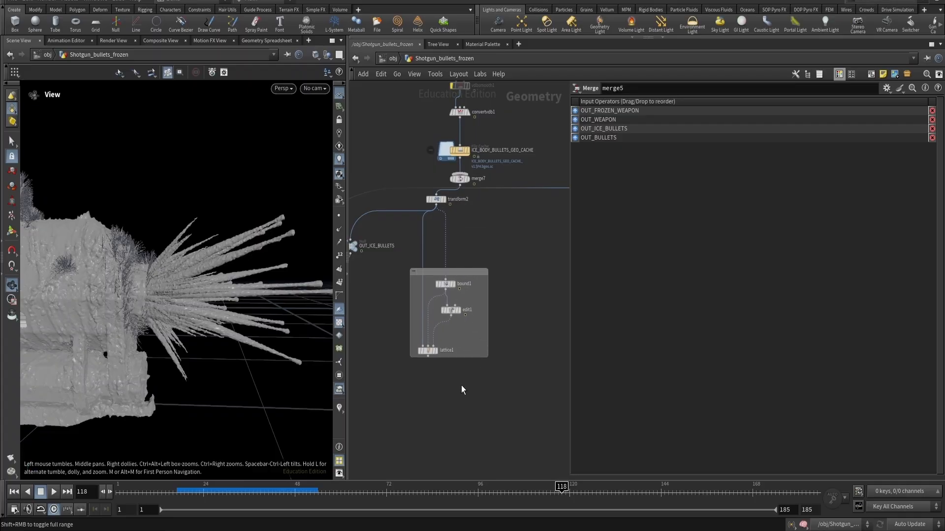
left_click(427, 350)
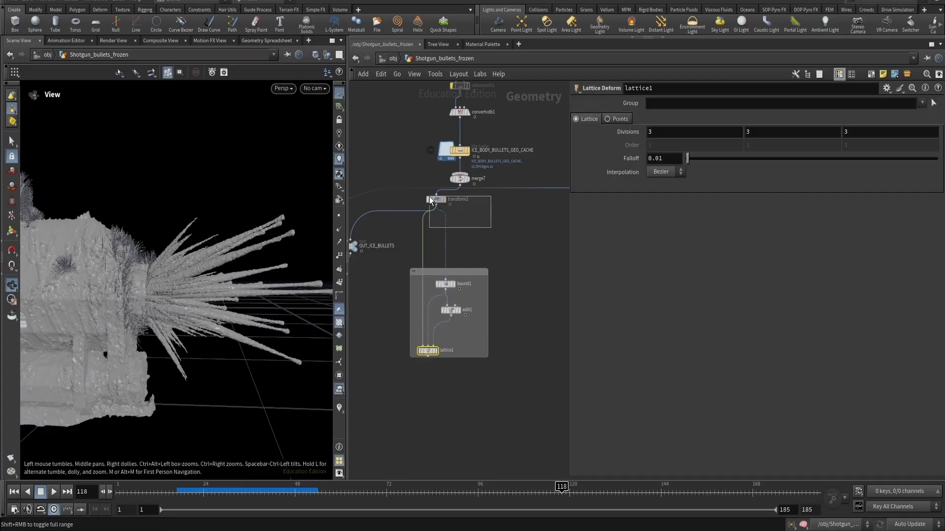
left_click_drag(429, 201, 430, 200)
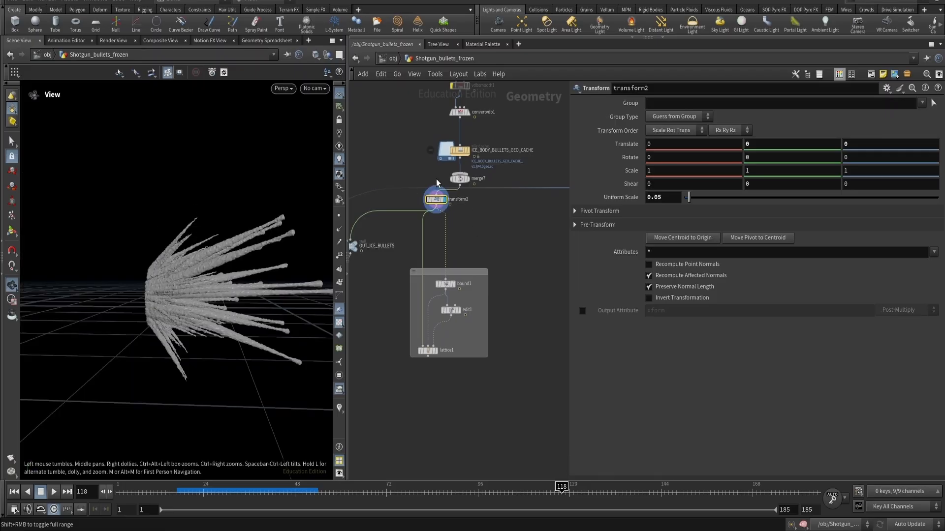
scroll(436, 184, "down", 5)
middle_click_drag(458, 94, 480, 362)
scroll(379, 198, "up", 3)
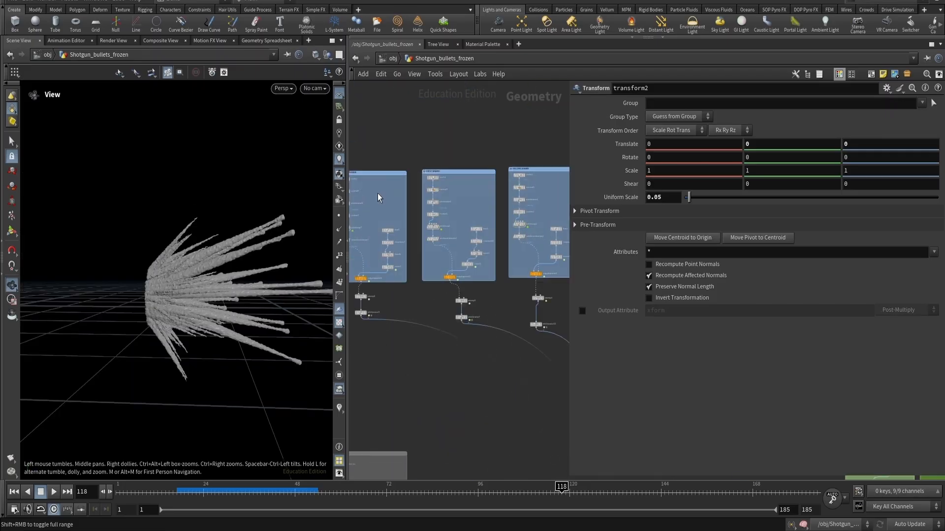
scroll(407, 190, "up", 3)
scroll(432, 339, "down", 8)
middle_click_drag(462, 422, 415, 212)
scroll(454, 379, "up", 1)
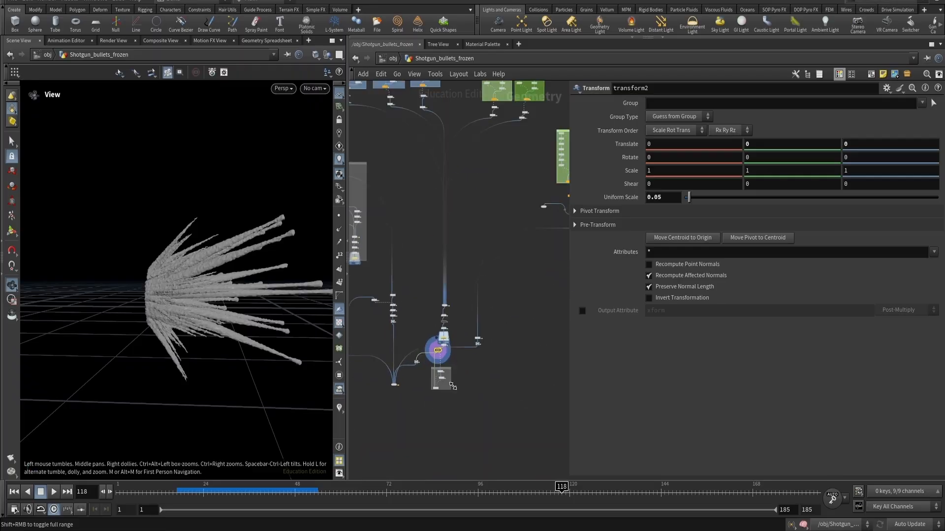
scroll(452, 386, "up", 5)
scroll(398, 356, "up", 4)
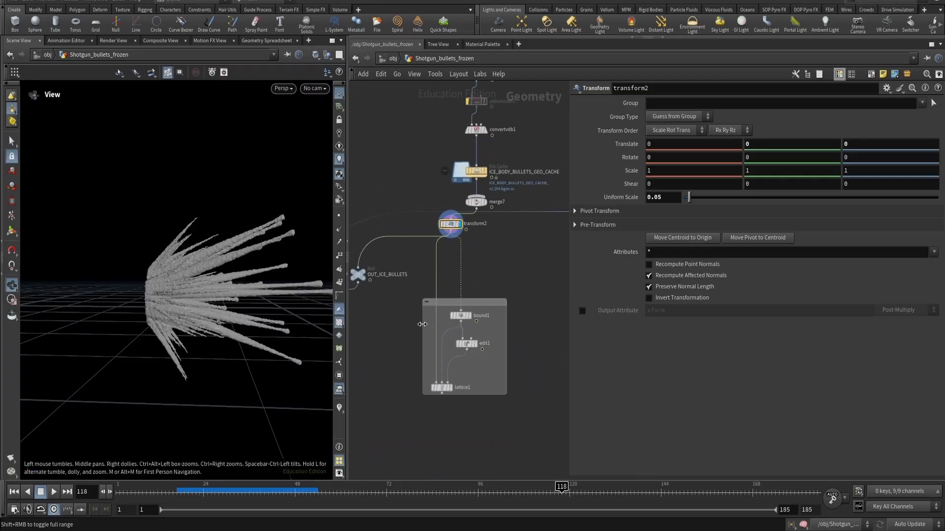
- Display the lattice1 node to show the lattice box around the ice bullets
left_click(458, 365)
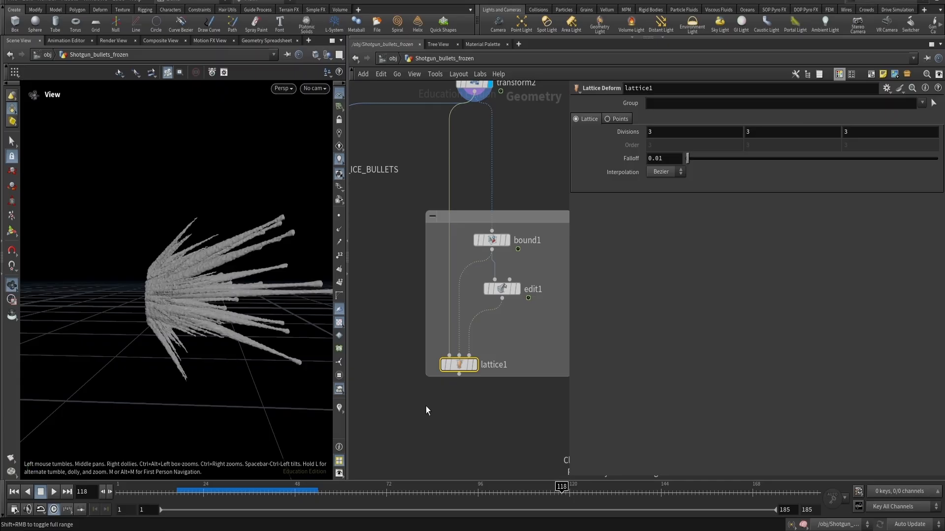
left_click(473, 365)
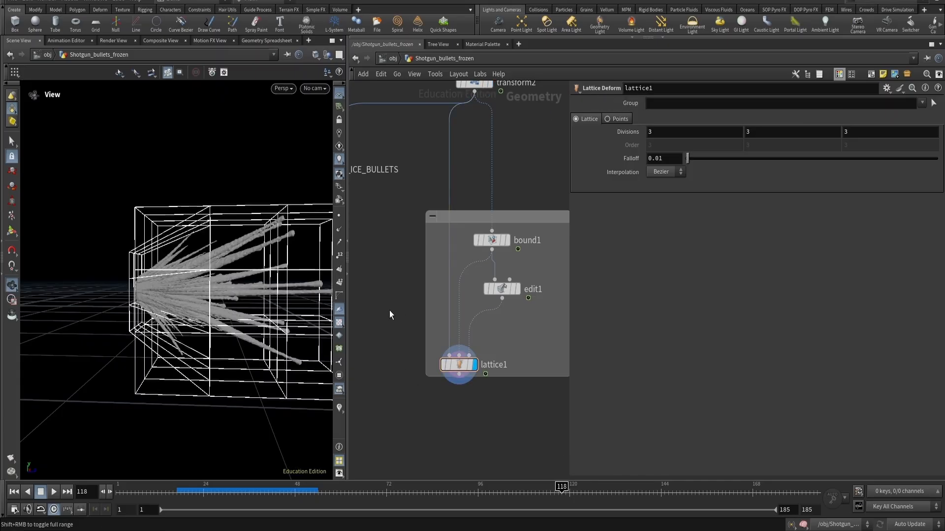
middle_click_drag(516, 332, 497, 348)
left_click_drag(433, 387, 413, 385)
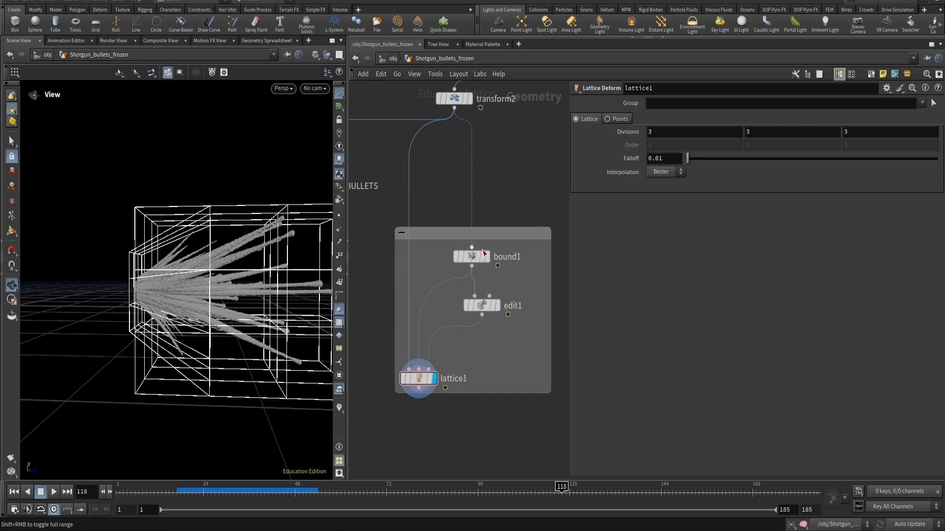
- Display the bound1 node and orbit around its bounding box
left_click(472, 256)
left_click(487, 257)
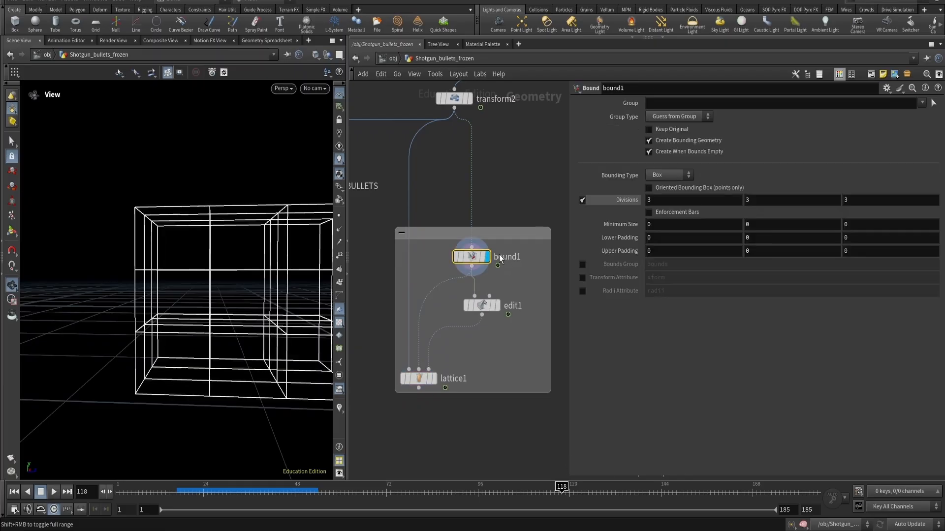
mouse_move(192, 225)
left_mouse_down()
mouse_move(219, 230)
mouse_move(201, 230)
left_mouse_up()
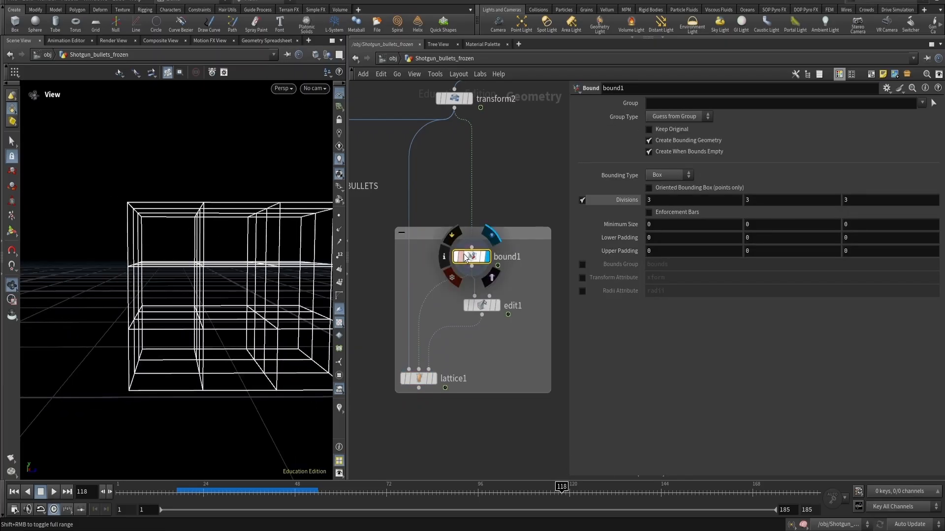
- Switch the display between edit1, bound1 and lattice1 to compare the lattice before and after editing
left_click(482, 303)
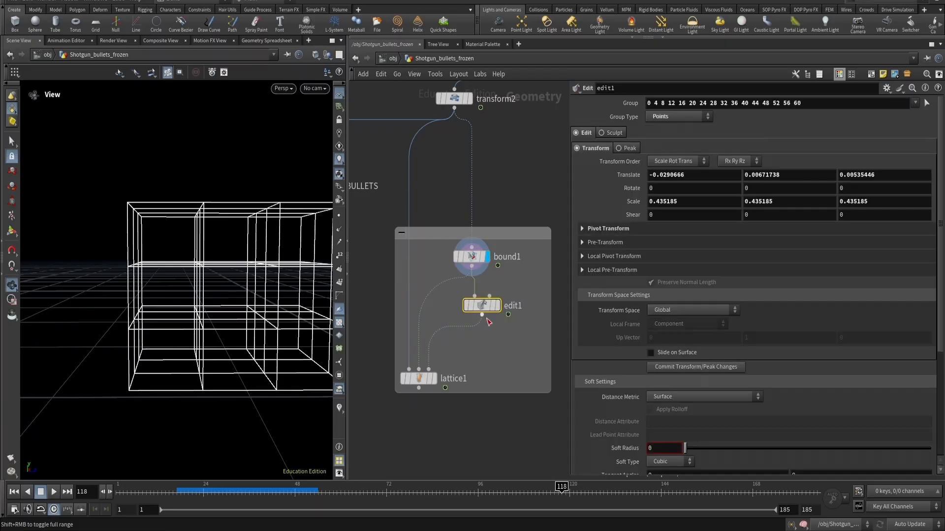
key("r")
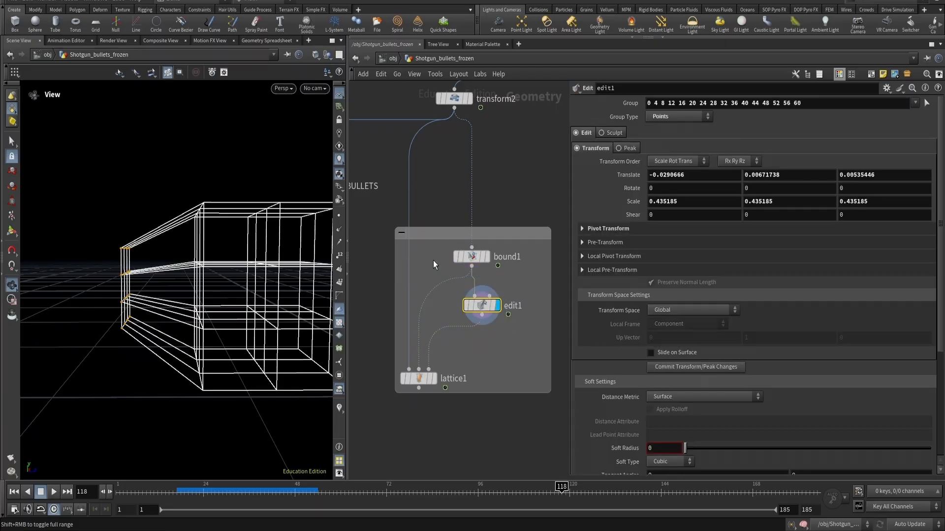
left_click(454, 258)
key("r")
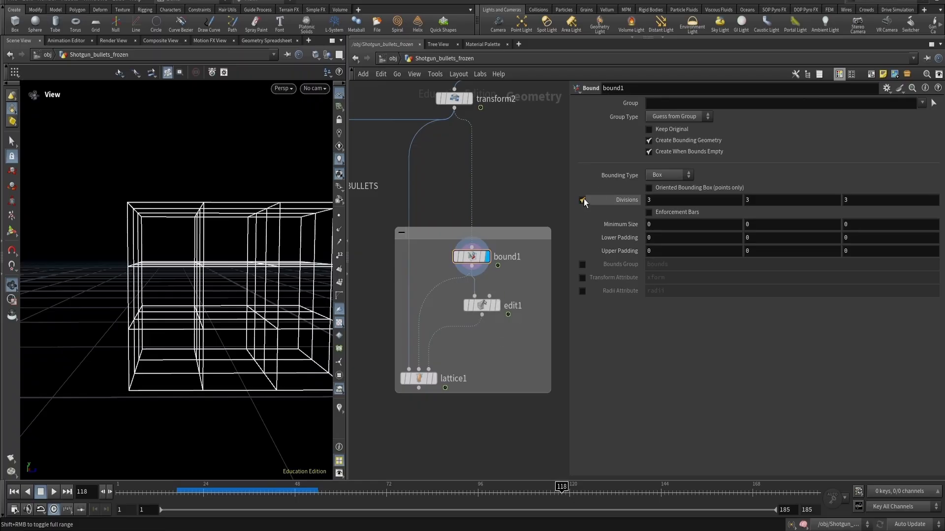
left_click(582, 200)
left_click(480, 306)
key("r")
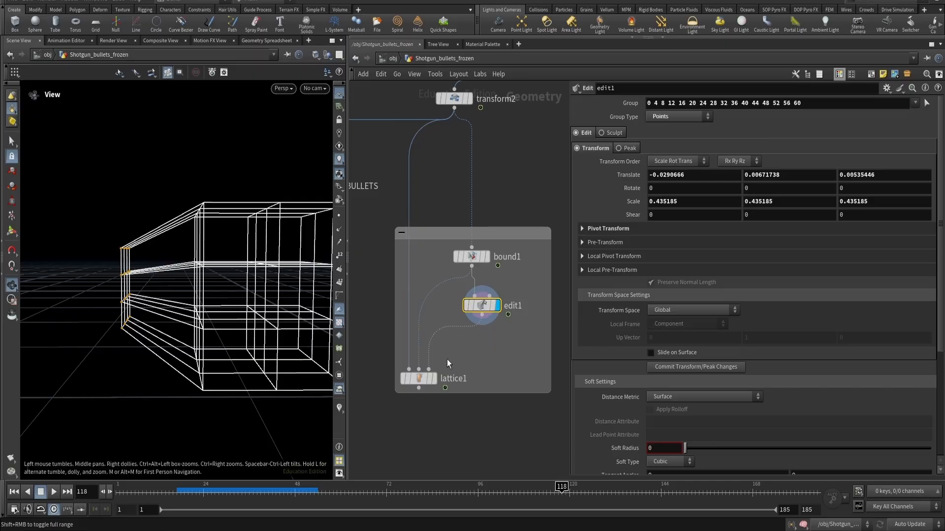
left_click(412, 380)
key("r")
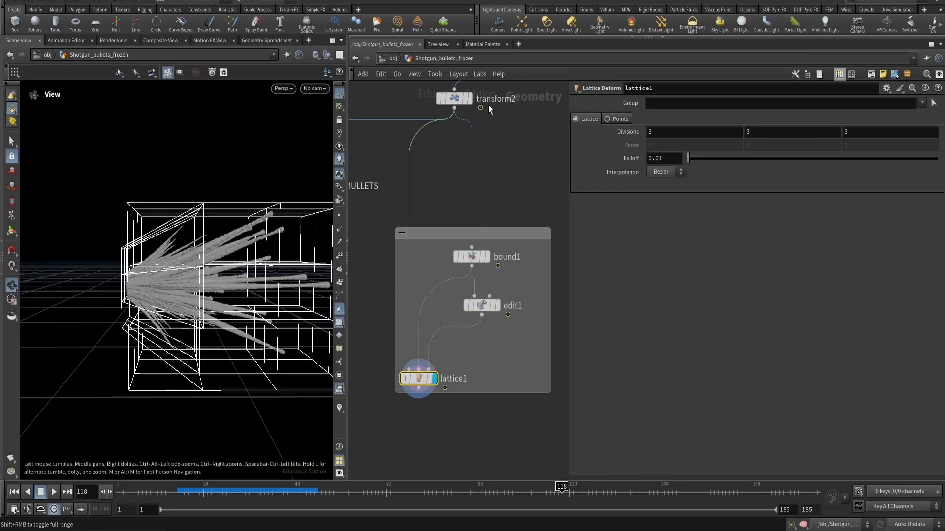
- Compare the transform2 and lattice1 outputs, orbiting around the deformed ice bullets
mouse_move(129, 273)
left_mouse_down()
mouse_move(197, 288)
mouse_move(163, 258)
mouse_move(196, 251)
mouse_move(128, 275)
left_mouse_up()
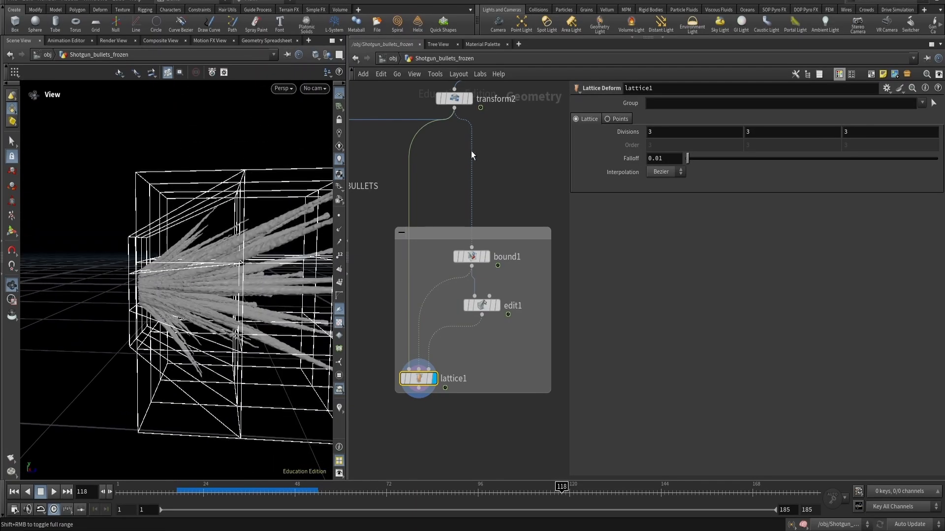
left_click(484, 103)
key("r")
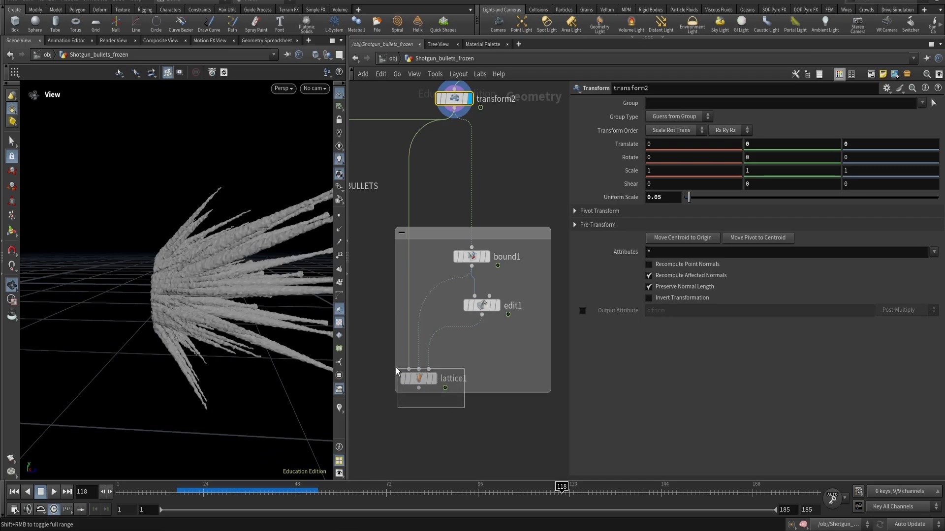
left_click_drag(396, 367, 395, 366)
key("r")
right_click_drag(134, 322, 162, 311)
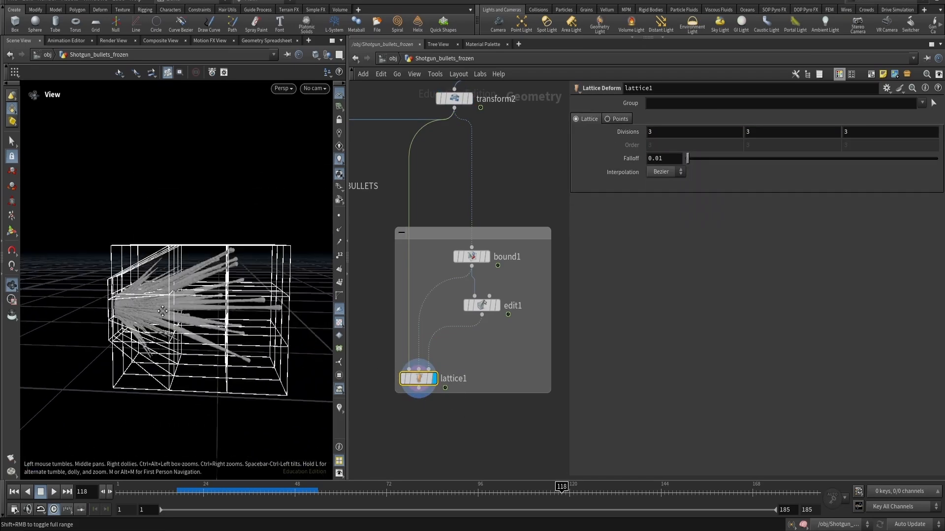
middle_click_drag(162, 311, 183, 306)
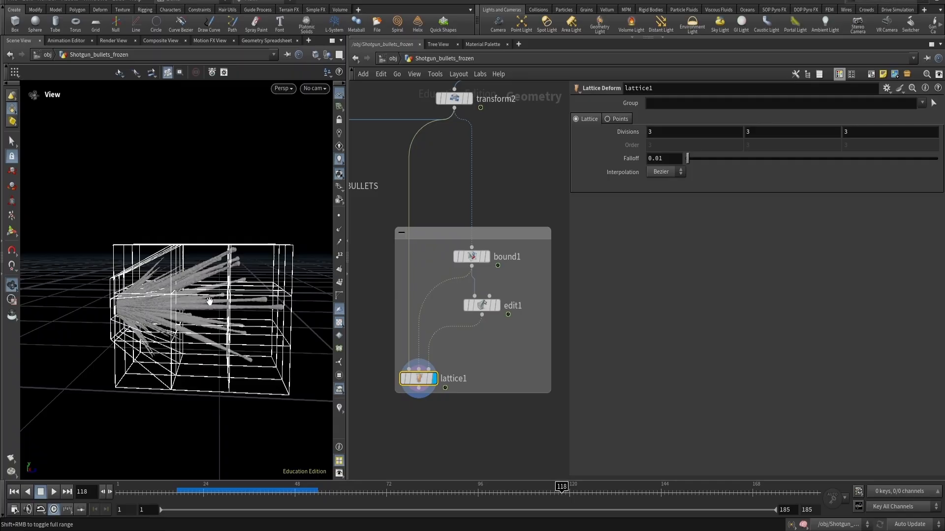
- Orbit around the frozen weapon and ice bullets in the viewport while viewing the merge5 output
scroll(431, 413, "down", 3)
scroll(431, 413, "down", 5)
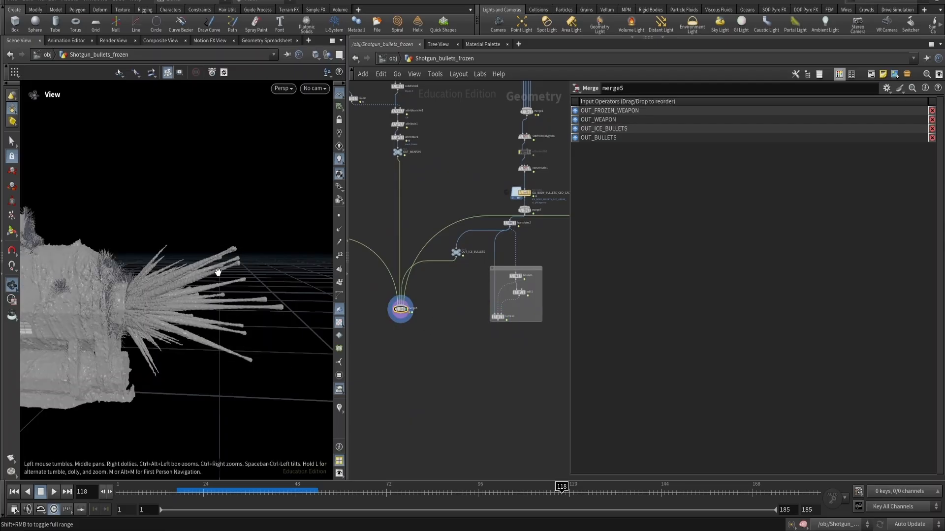
right_click_drag(218, 272, 131, 304)
middle_click_drag(118, 284, 205, 280)
right_click_drag(205, 280, 228, 277)
mouse_move(228, 278)
left_mouse_down()
mouse_move(187, 279)
mouse_move(219, 273)
left_mouse_up()
left_click(443, 362)
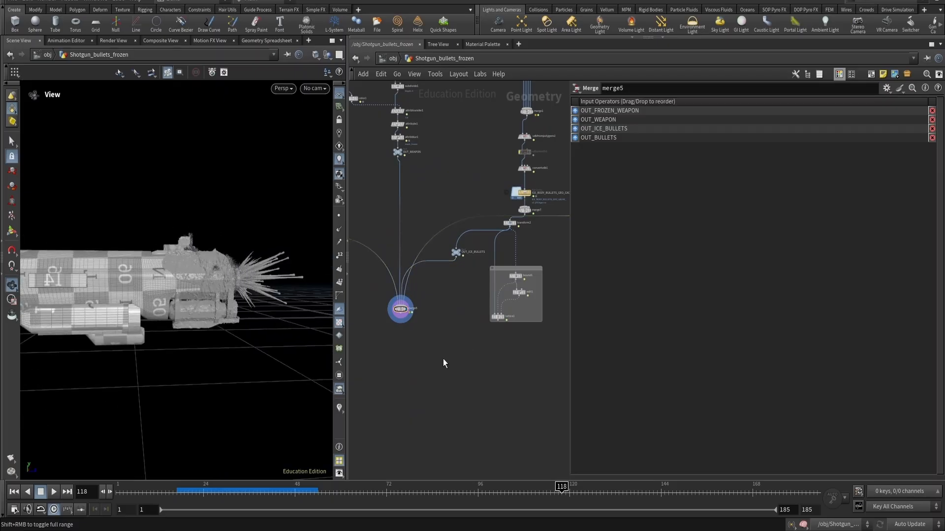
- Pan through the geometry network to inspect the OUT_ICE_BULLETS and OUT_WEAPON null nodes
scroll(447, 344, "down", 3)
scroll(450, 297, "up", 6)
left_click_drag(494, 314, 445, 254)
scroll(443, 338, "down", 2)
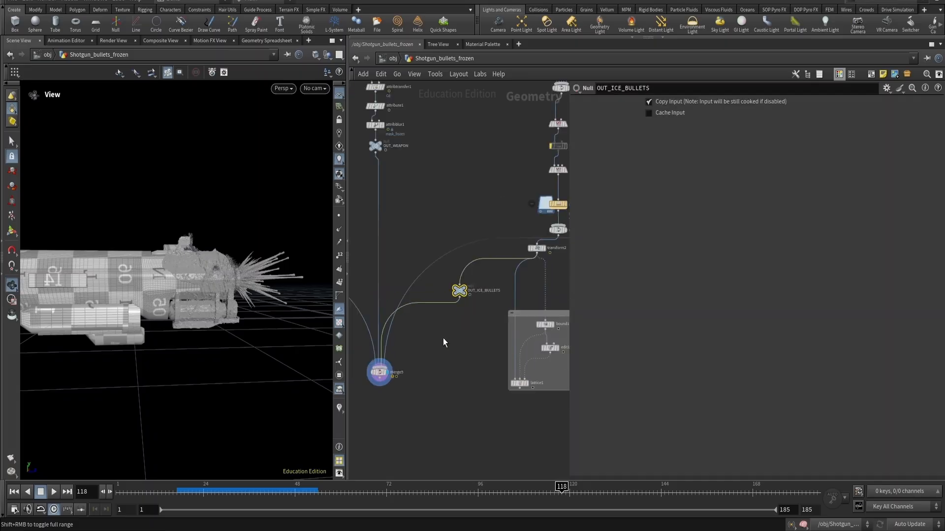
scroll(443, 340, "down", 4)
middle_click_drag(452, 346, 547, 336)
left_click(498, 214)
middle_click_drag(368, 306, 441, 302)
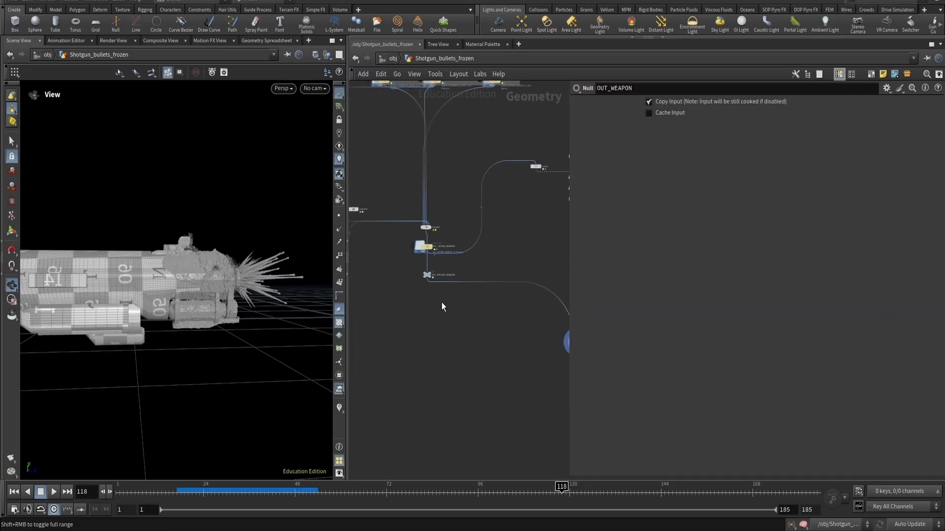
- Switch to the Solaris stage network and inspect the ICE_BULLETS SOP Import node's SOP path
key("n")
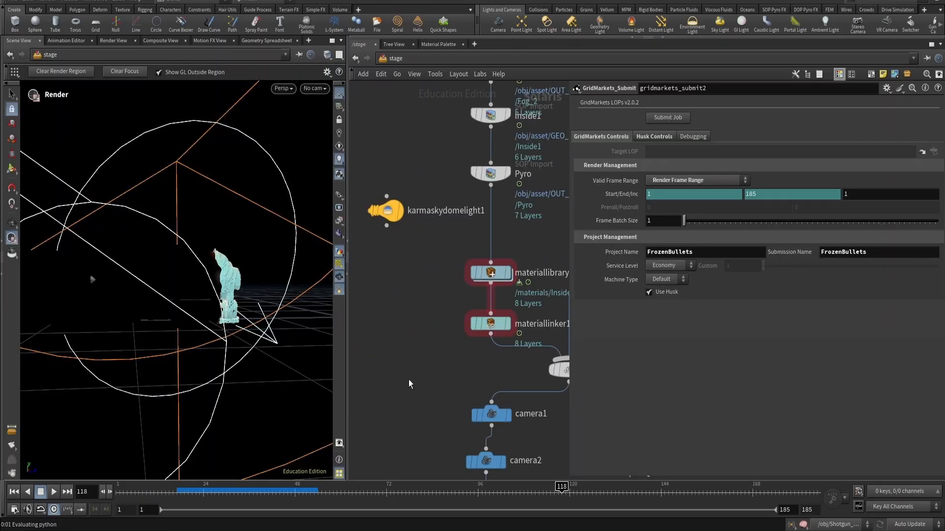
key("p")
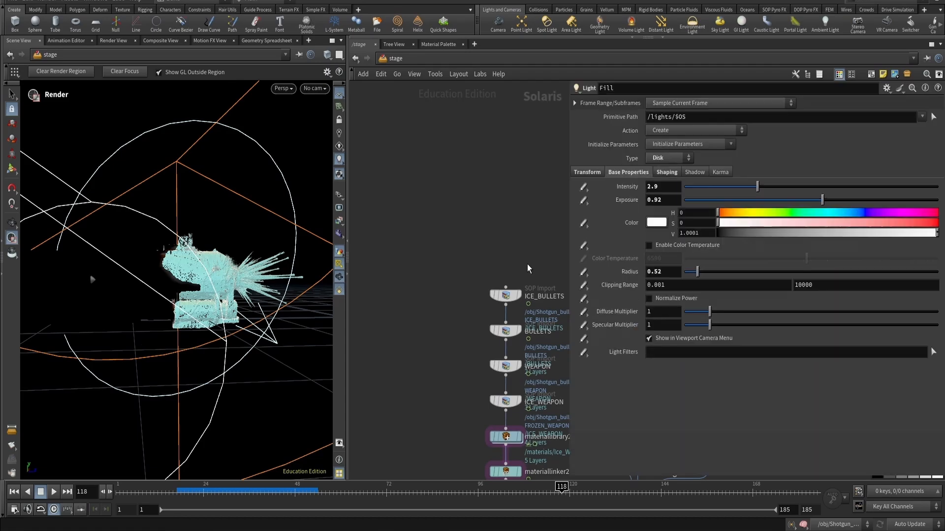
middle_click_drag(496, 272, 428, 145)
left_click(439, 170)
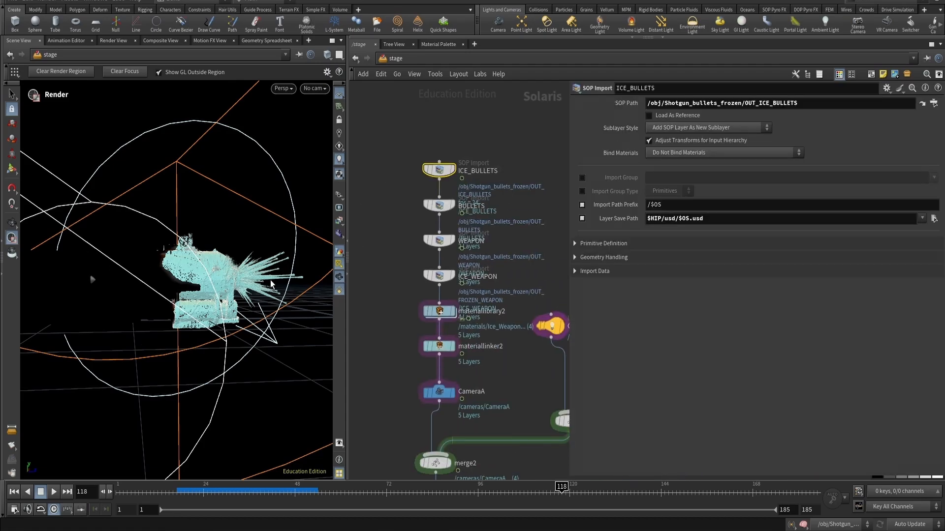
scroll(392, 266, "down", 3)
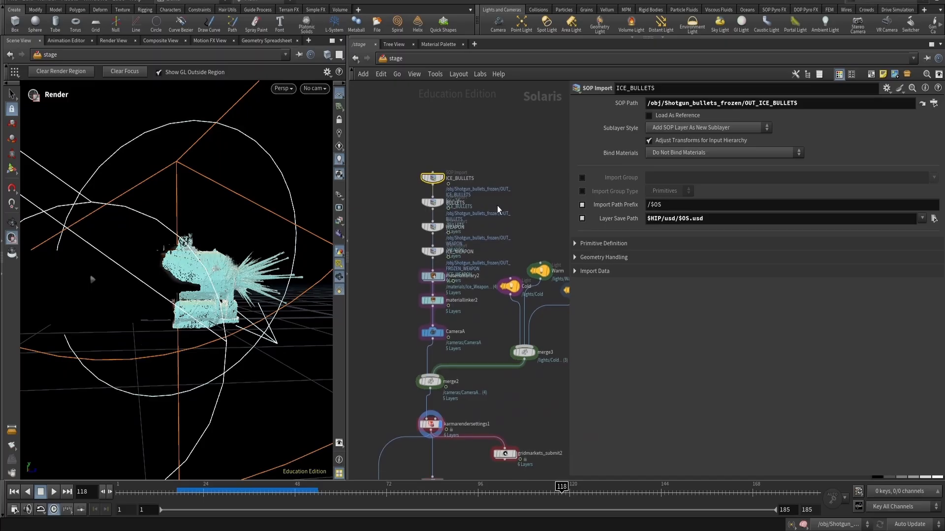
scroll(450, 165, "up", 4)
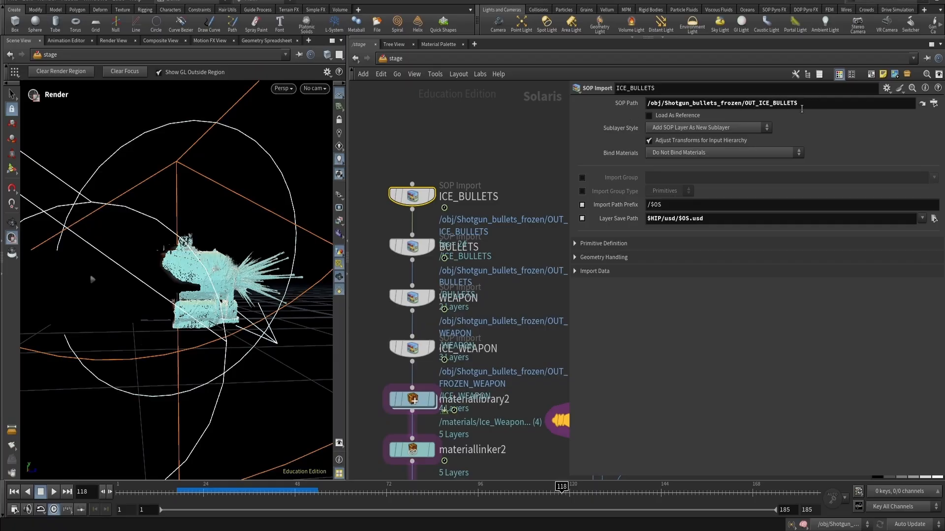
- Step through the BULLETS, WEAPON and ICE_WEAPON SOP Import nodes to review their SOP paths
left_click(413, 248)
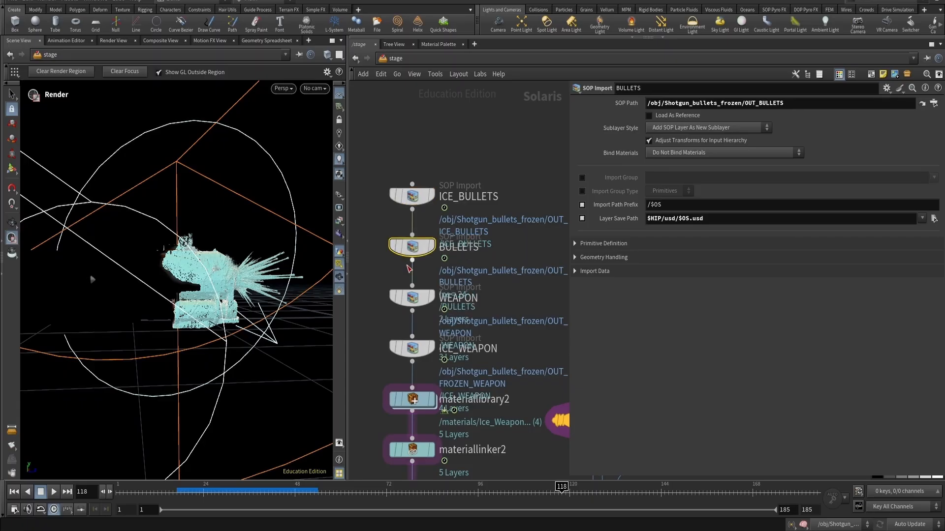
left_click(413, 298)
left_click(412, 349)
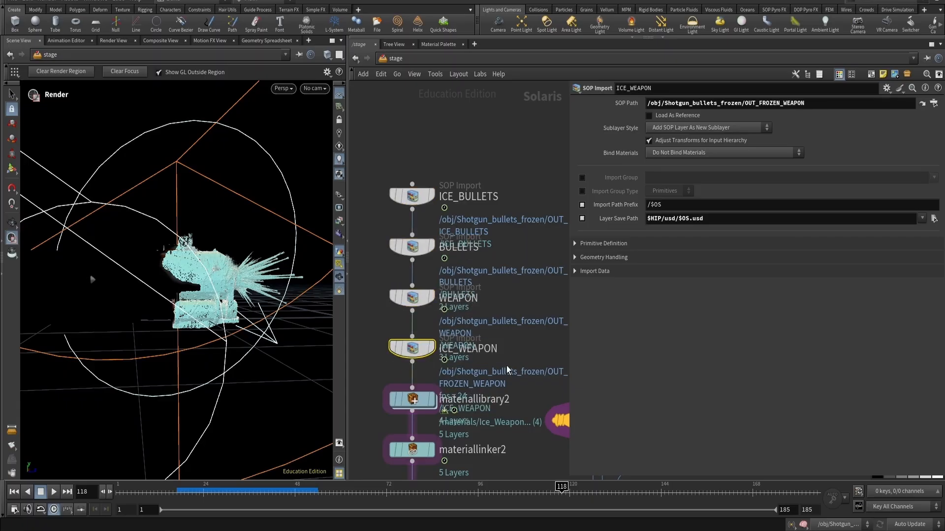
scroll(507, 369, "up", 2)
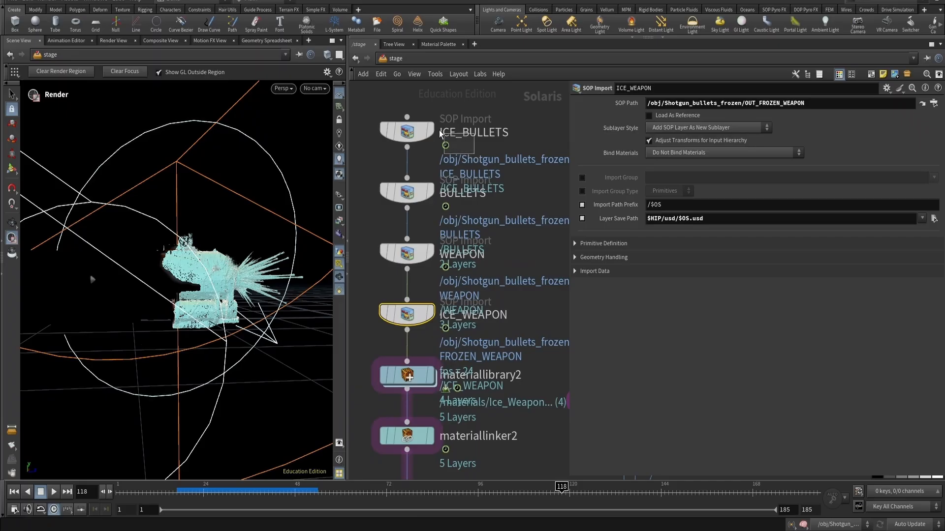
left_click(452, 136)
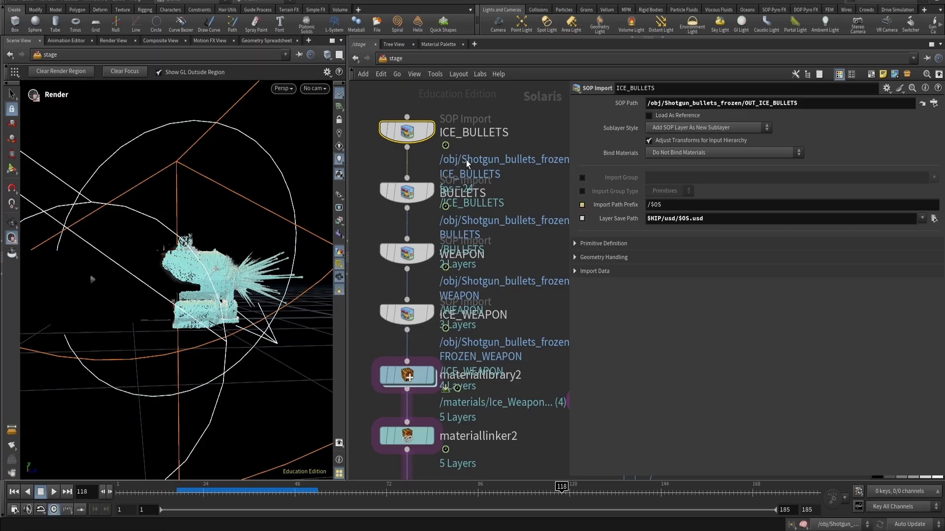
key("Down")
key("Down")
key("Down")
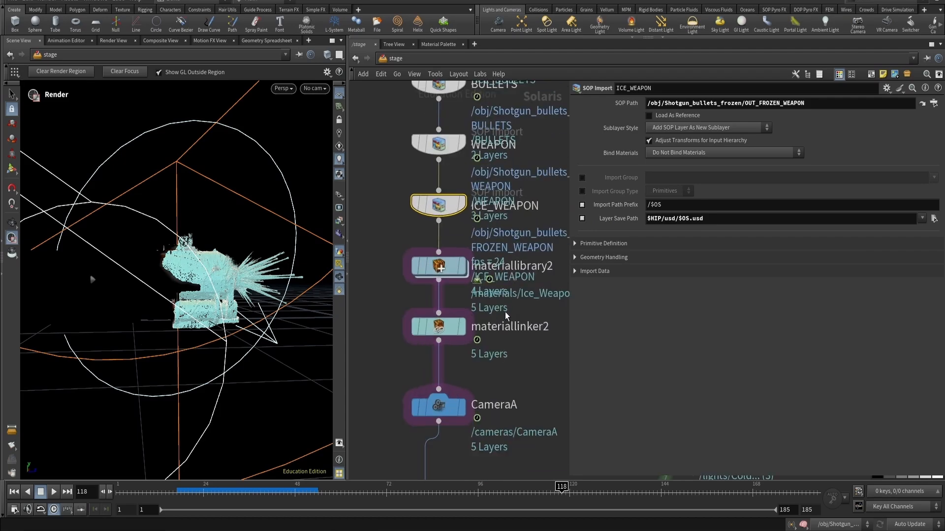
key("Down")
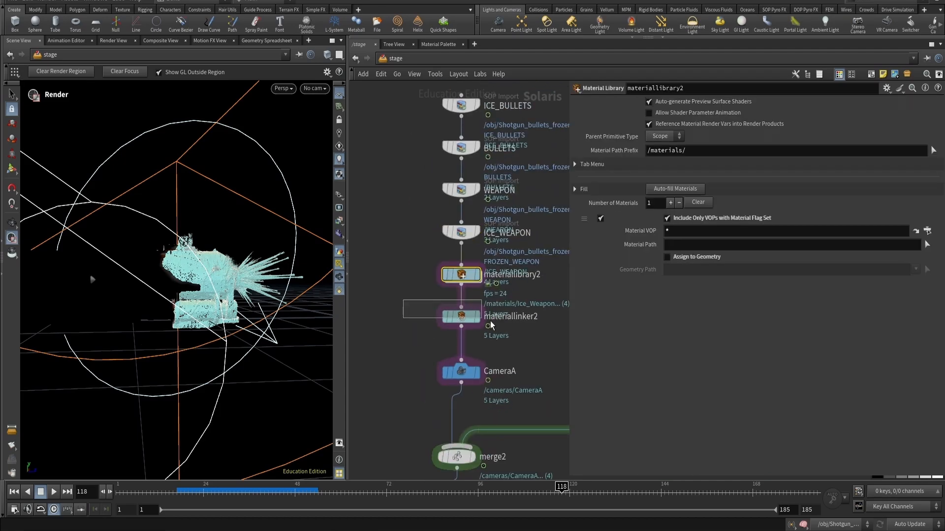
- Inspect the materiallinker2 material rules and dive into materiallibrary2 to see its material subnetworks
left_click(451, 316)
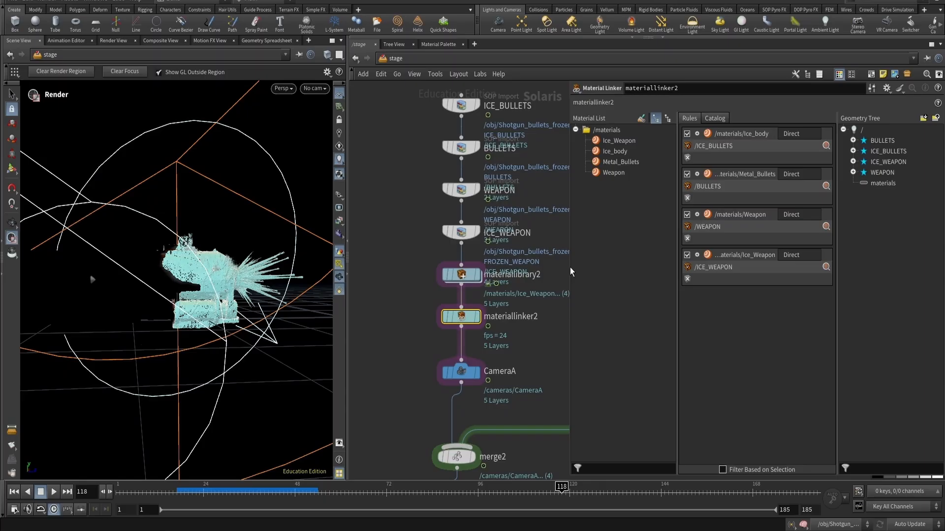
left_click_drag(570, 272, 555, 287)
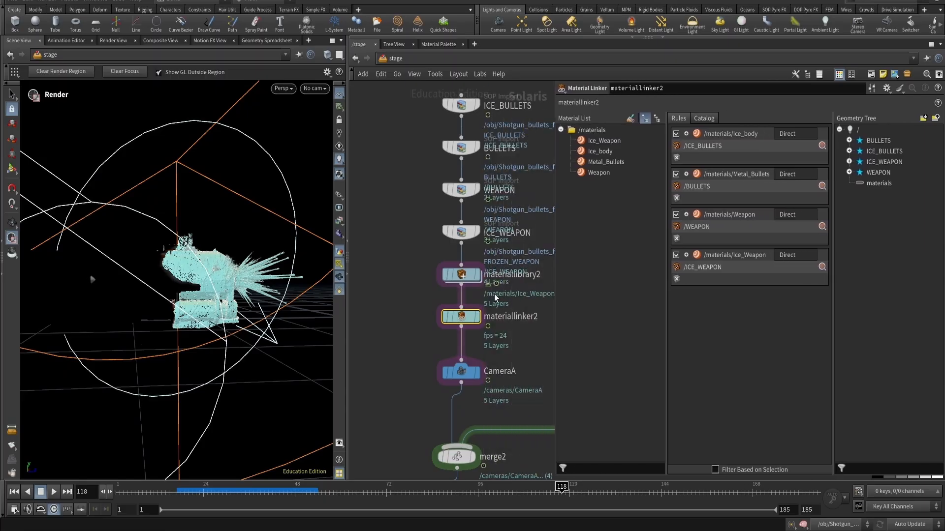
left_click(465, 275)
double_click(479, 275)
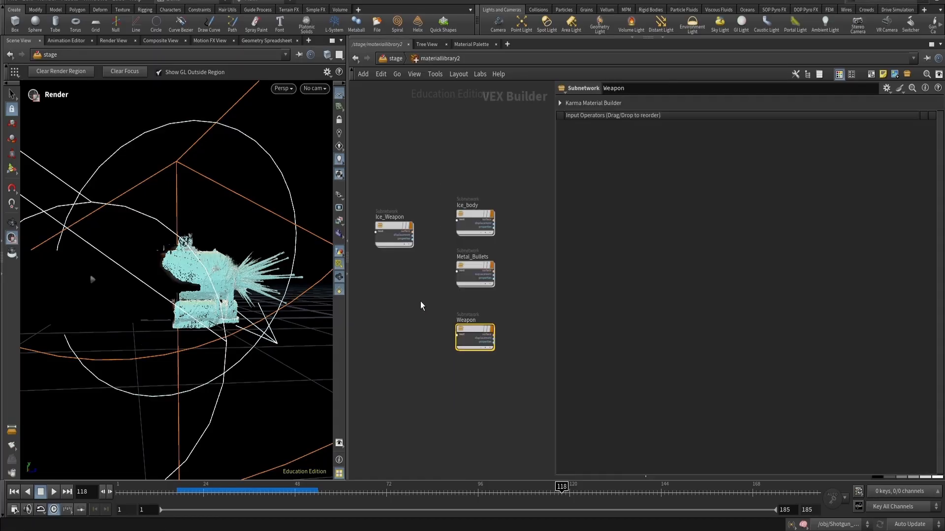
key("u")
left_click(461, 316)
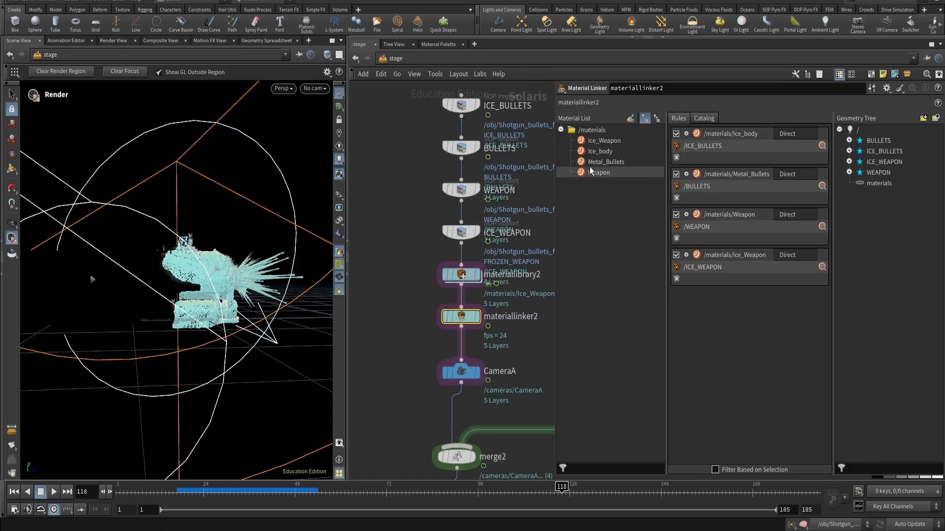
- Try dragging the Ice_Weapon material within the materiallinker2 material list and undo it
left_click_drag(603, 141, 592, 194)
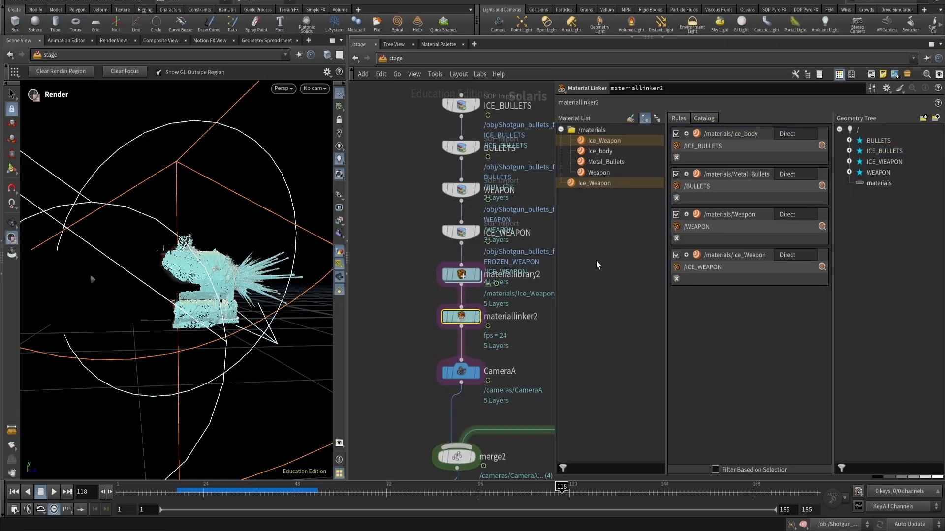
key("ctrl+z")
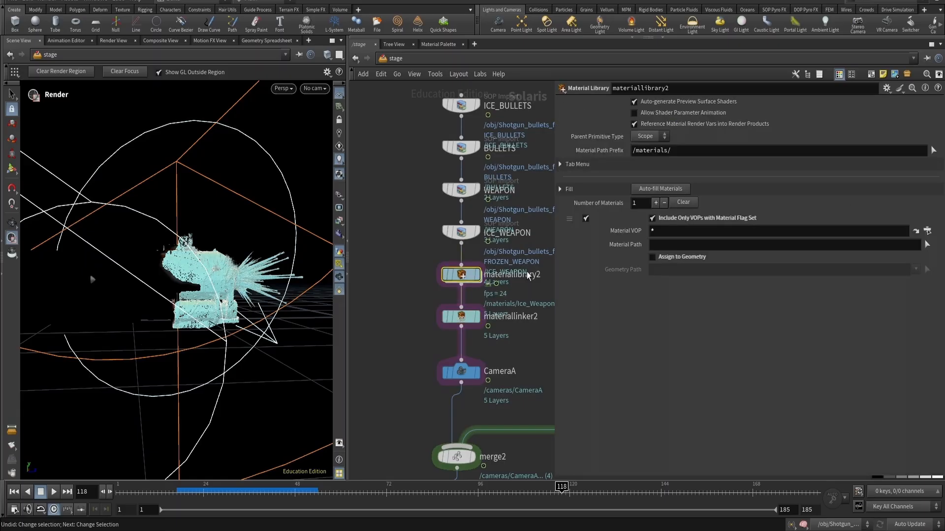
left_click(473, 316)
left_click_drag(603, 141, 608, 197)
- Enter materiallibrary2 and rearrange the Ice_Weapon, Ice_body, Metal_Bullets and Weapon material nodes
left_click(464, 275)
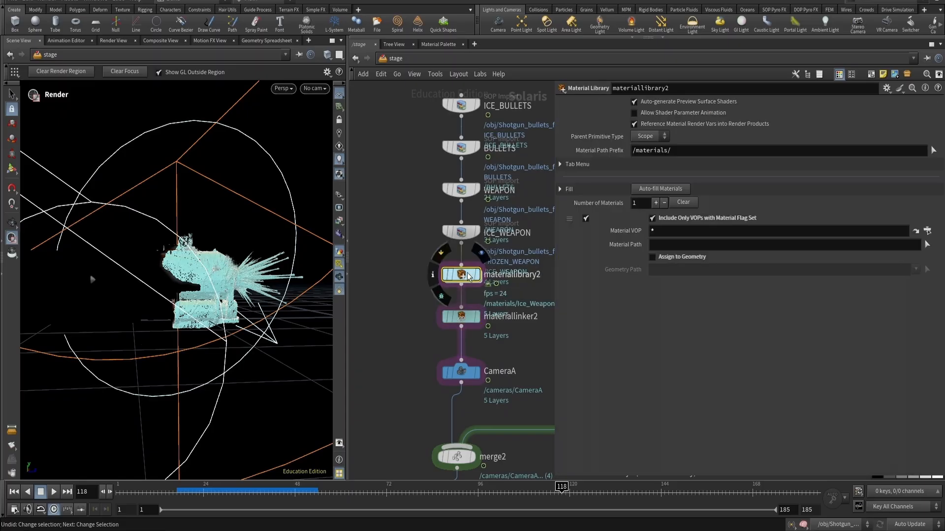
double_click(464, 276)
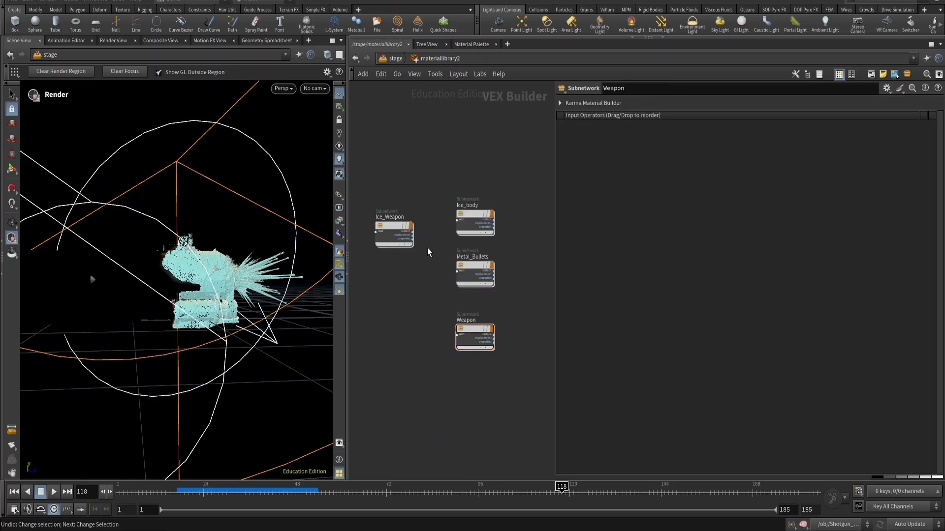
middle_click_drag(428, 250, 421, 223)
mouse_move(465, 307)
left_click_drag(465, 308, 417, 279)
middle_click_drag(408, 160, 450, 179)
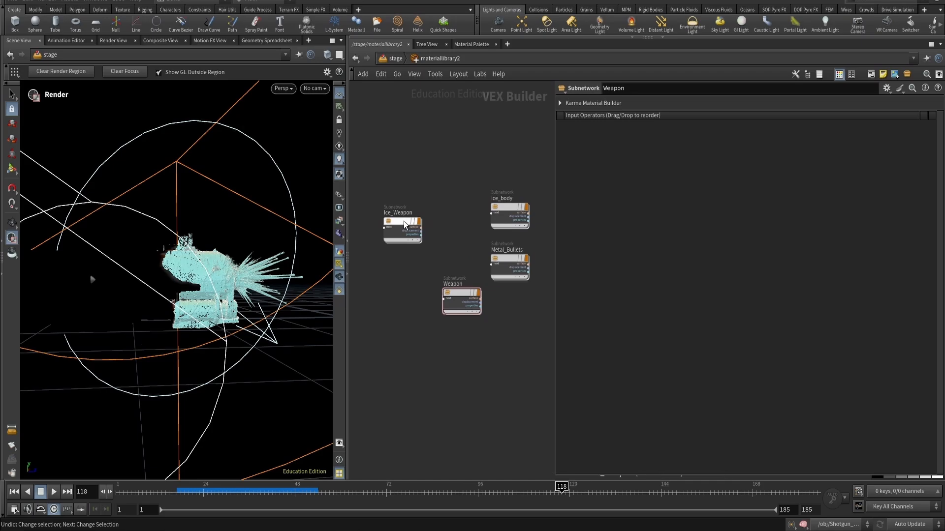
left_click_drag(508, 209, 460, 200)
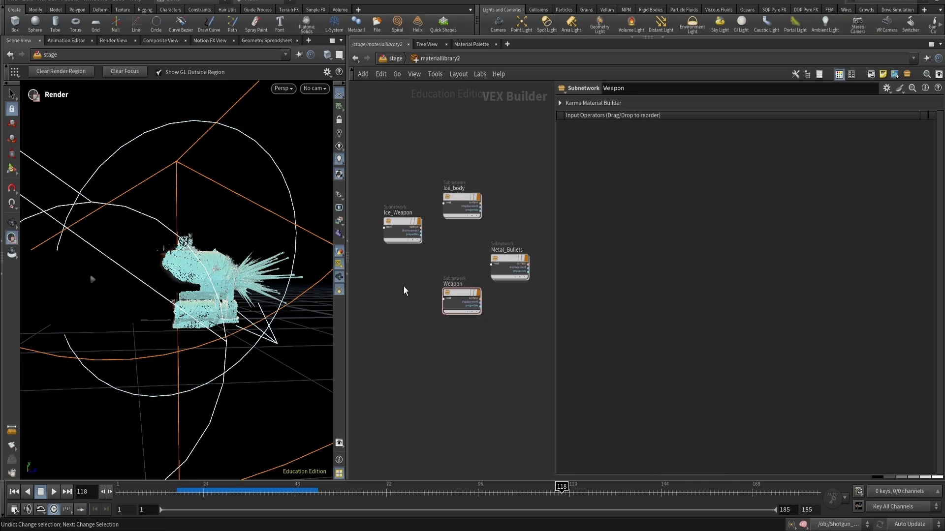
left_click(506, 242)
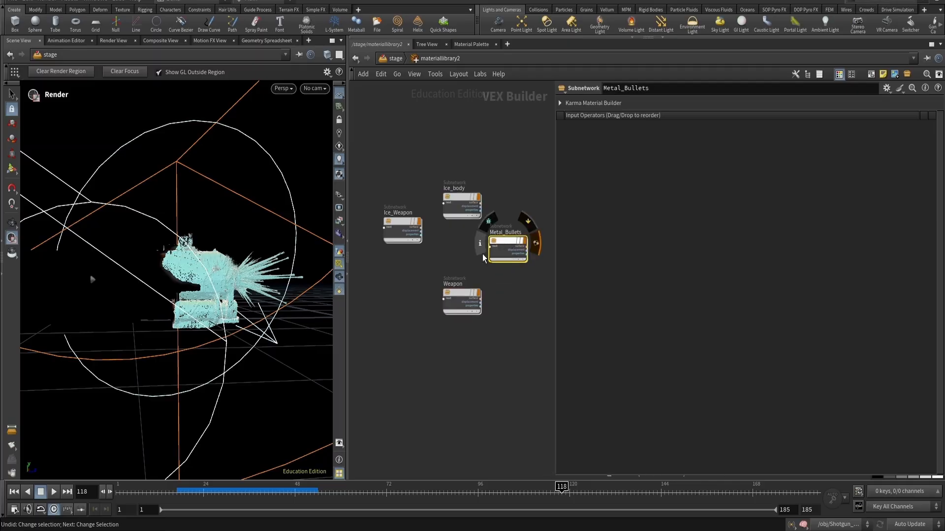
- Open the Ice_Weapon material and review its MtlX Standard Surface base, specular, transmission and subsurface settings
double_click(448, 297)
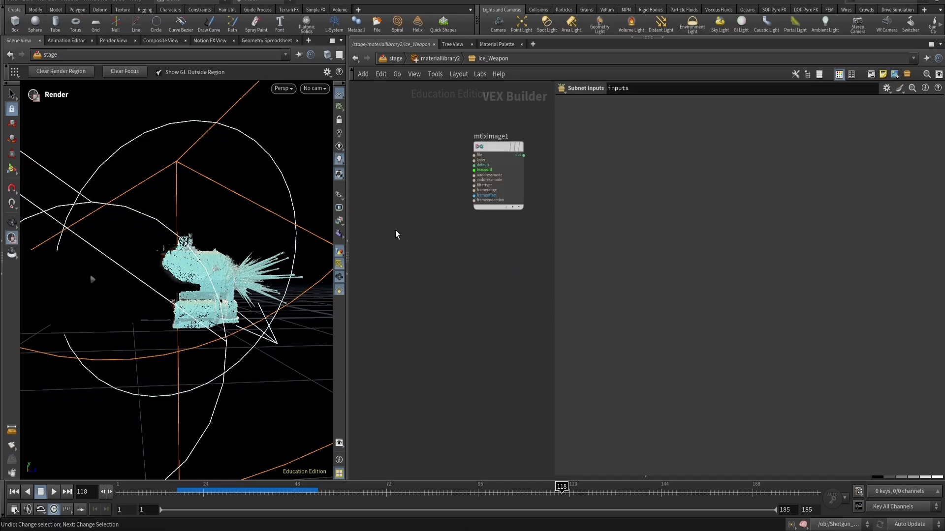
scroll(465, 292, "down", 3)
left_click(496, 209)
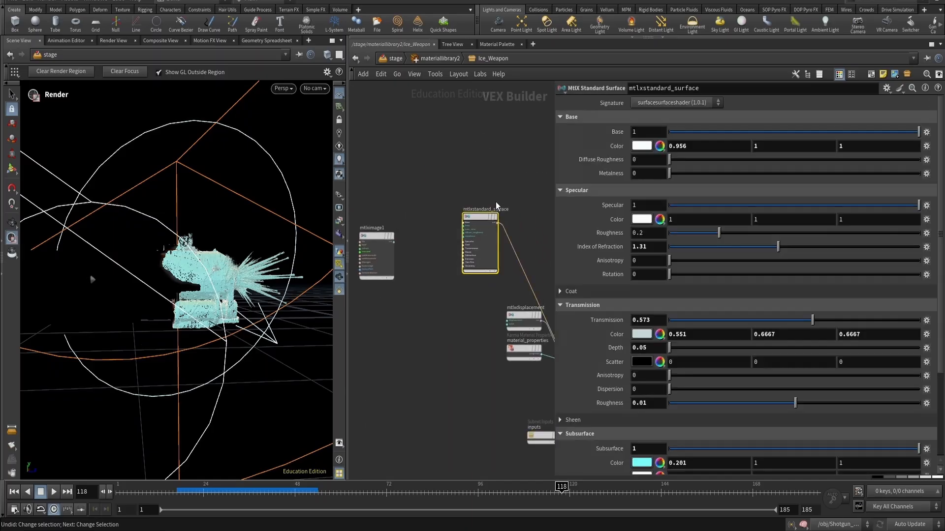
scroll(567, 255, "down", 3)
scroll(568, 254, "down", 2)
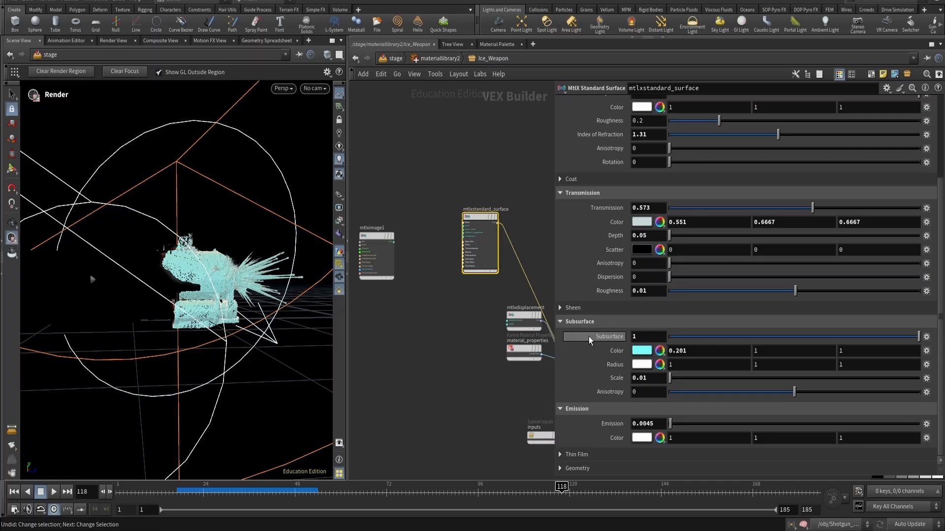
scroll(592, 235, "up", 2)
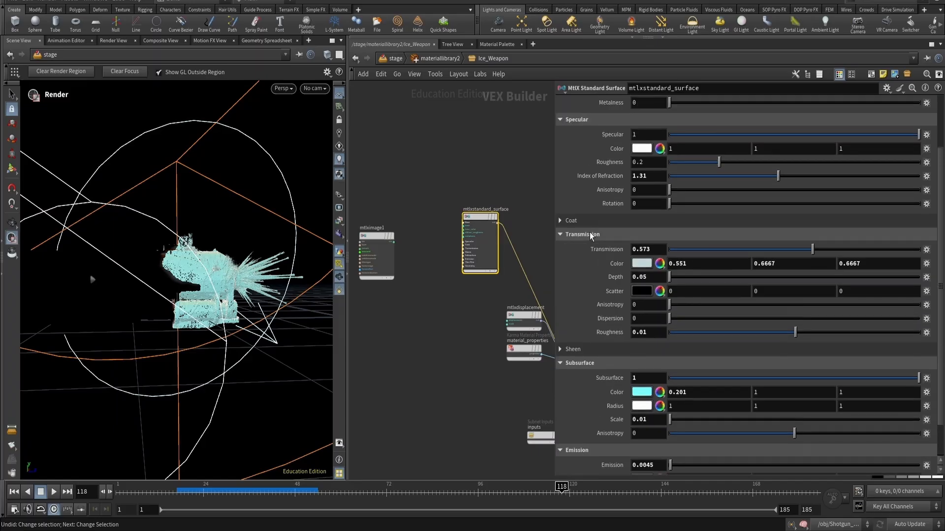
scroll(592, 235, "up", 3)
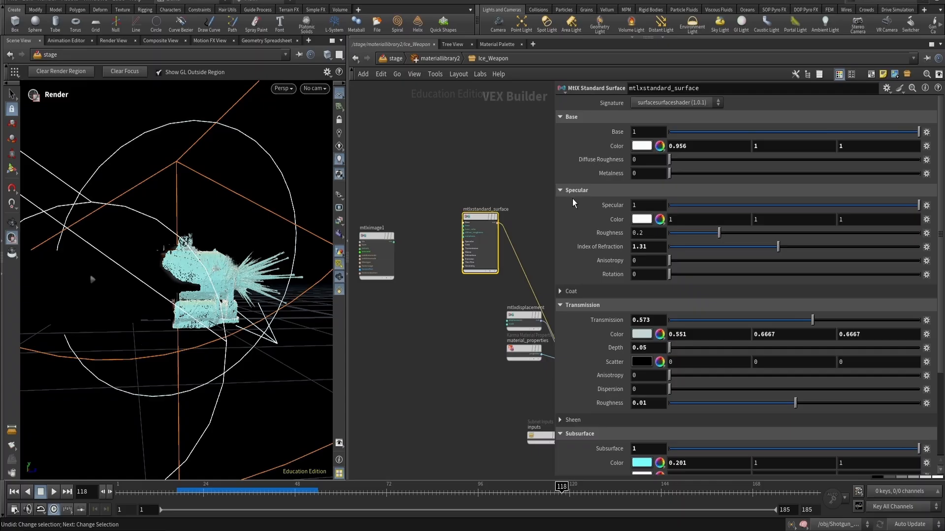
key("u")
- Open the Ice_body material and review its MtlX Standard Surface transmission and subsurface settings
double_click(457, 211)
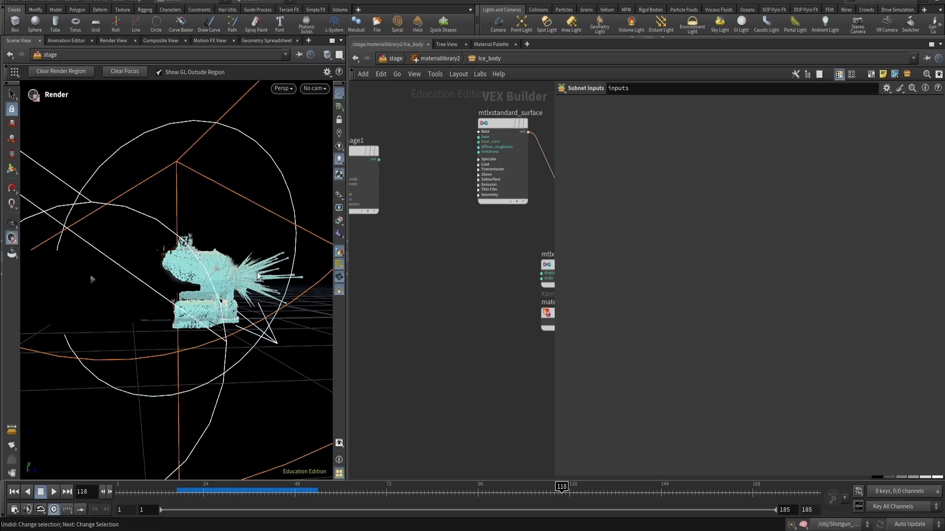
middle_click_drag(461, 243, 405, 285)
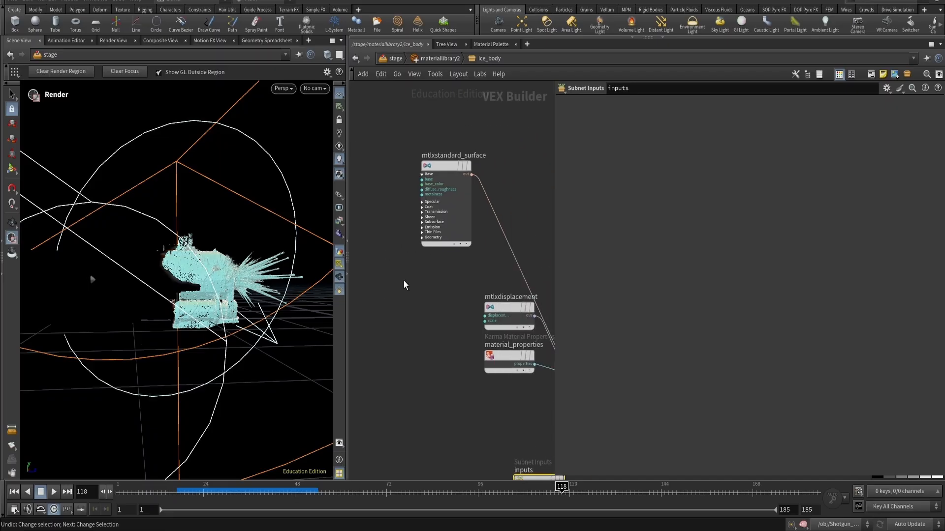
left_click(452, 208)
scroll(614, 241, "down", 5)
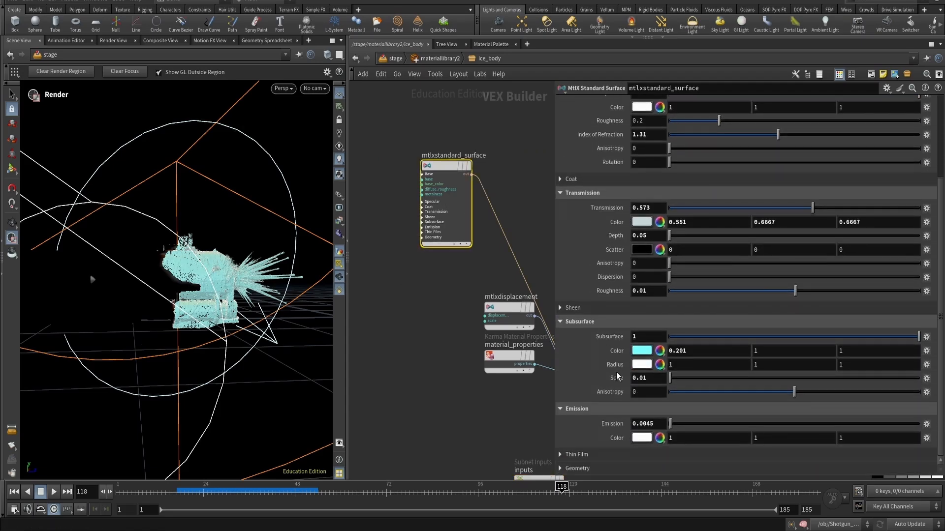
key("h")
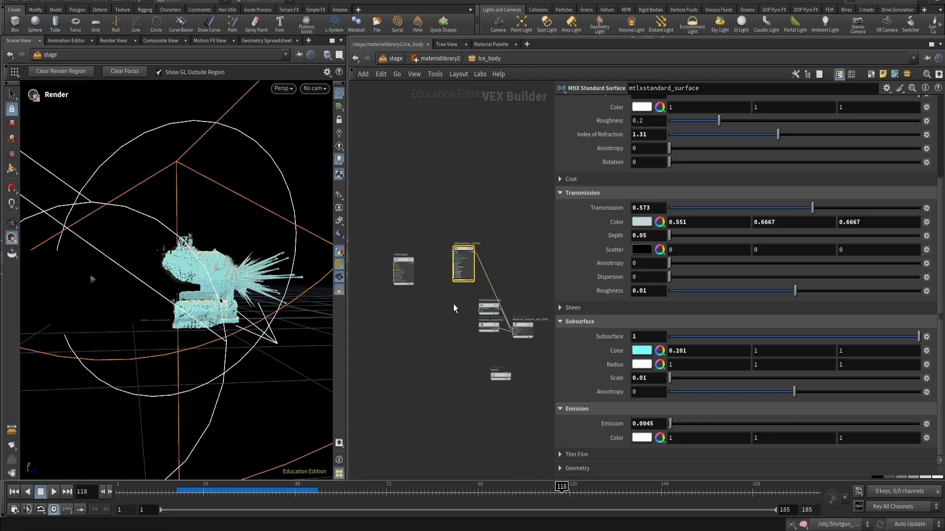
key("u")
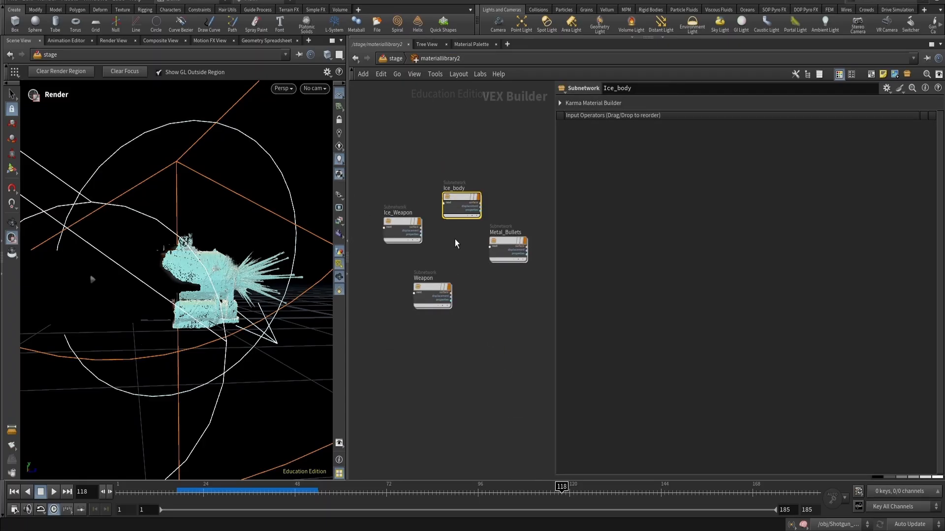
- Open the Metal_Bullets material network, then step back out and enter the Weapon material network to inspect them
left_click(451, 252)
left_click(508, 250)
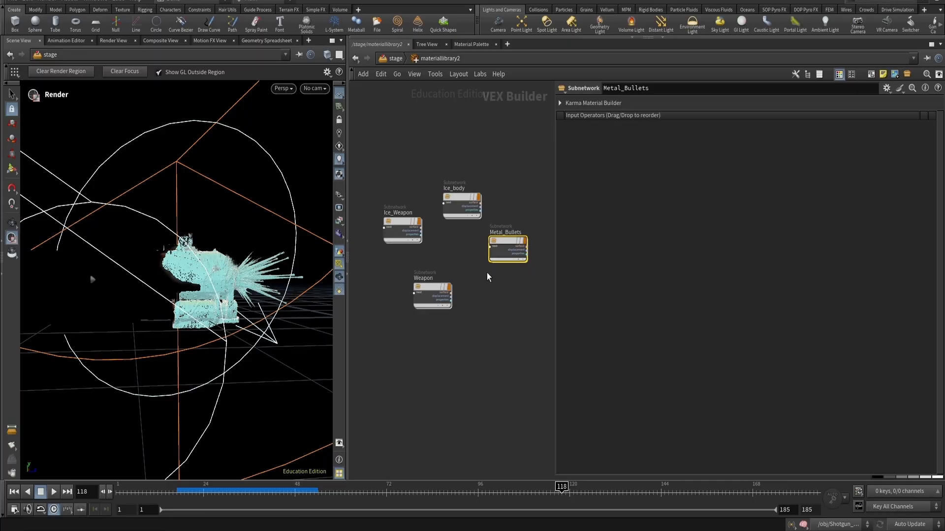
double_click(509, 252)
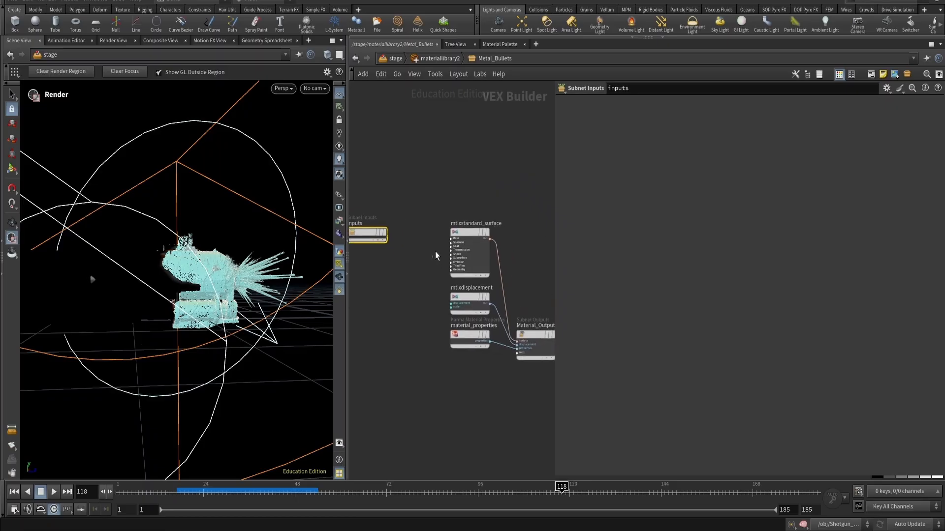
left_click(470, 251)
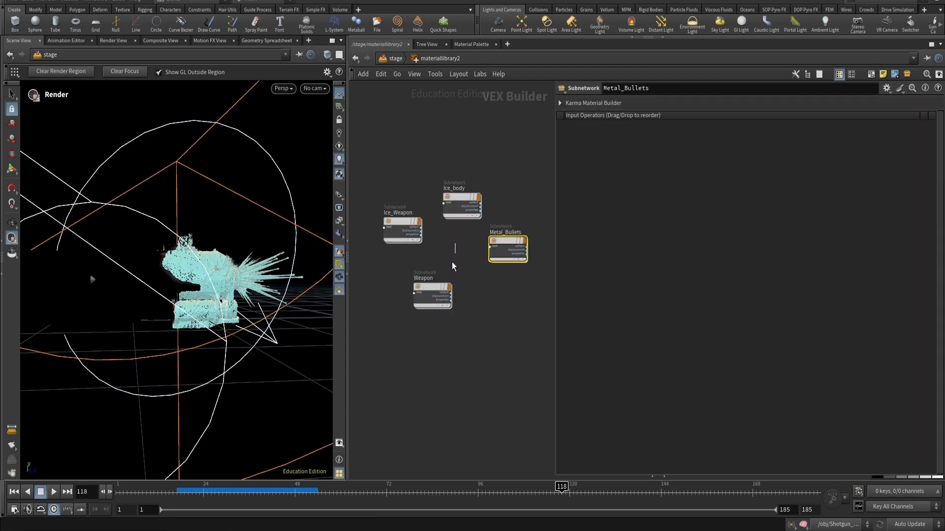
left_click(456, 269)
scroll(455, 282, "down", 3)
scroll(475, 278, "up", 6)
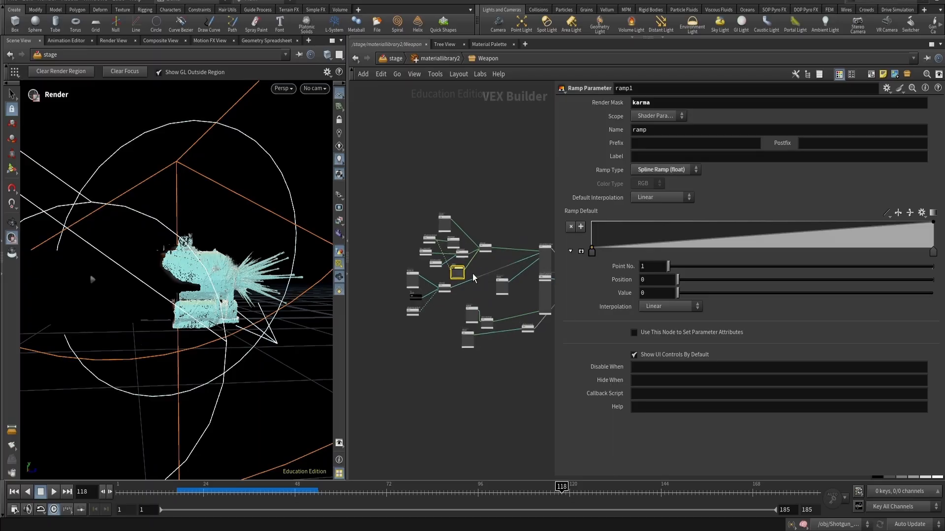
- Examine the Weapon material's node network, including the MtlX Standard Surface and the METALLIC image texture node
middle_click_drag(501, 290, 407, 213)
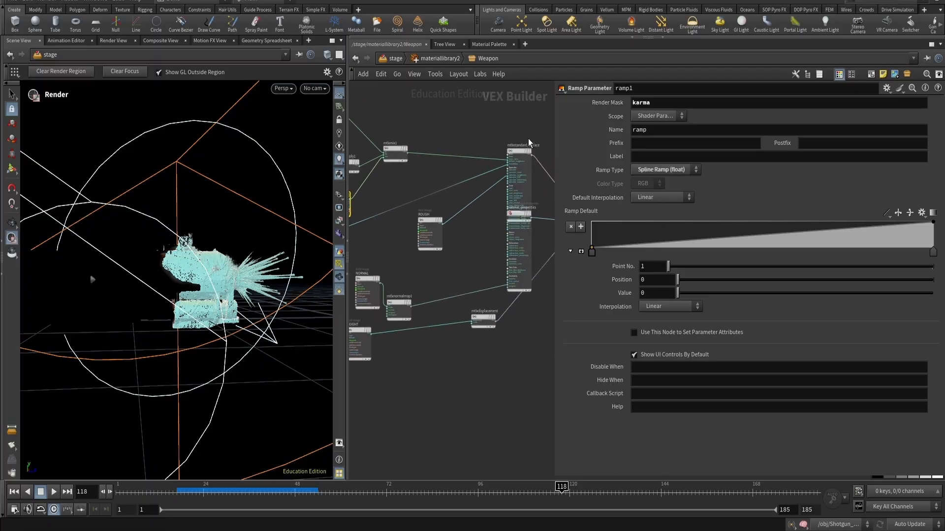
left_click(530, 205)
scroll(458, 225, "down", 2)
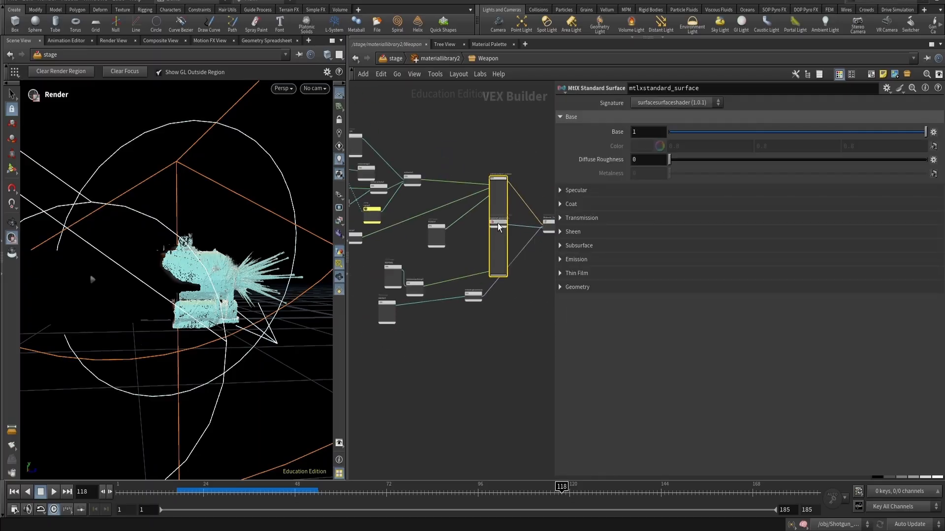
middle_click_drag(451, 338, 542, 348)
middle_click_drag(448, 281, 464, 332)
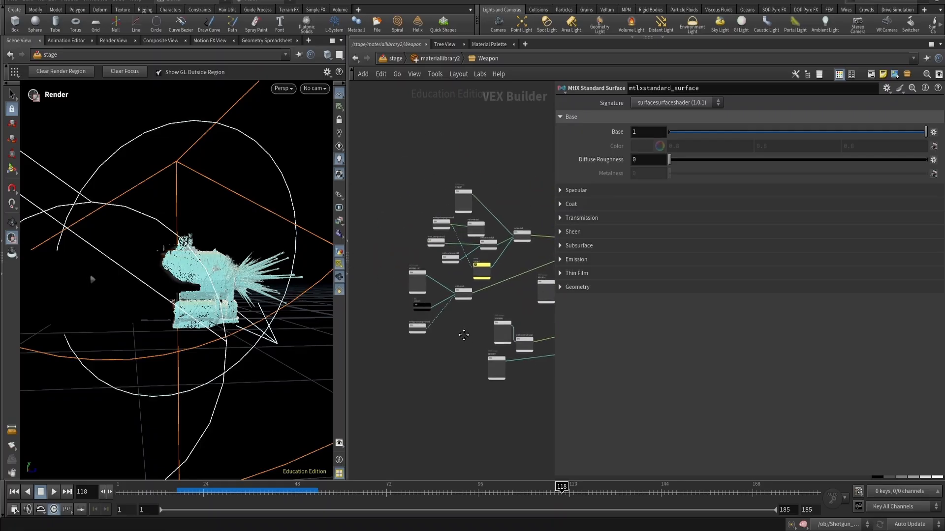
scroll(443, 315, "up", 3)
left_click(413, 247)
scroll(521, 344, "down", 3)
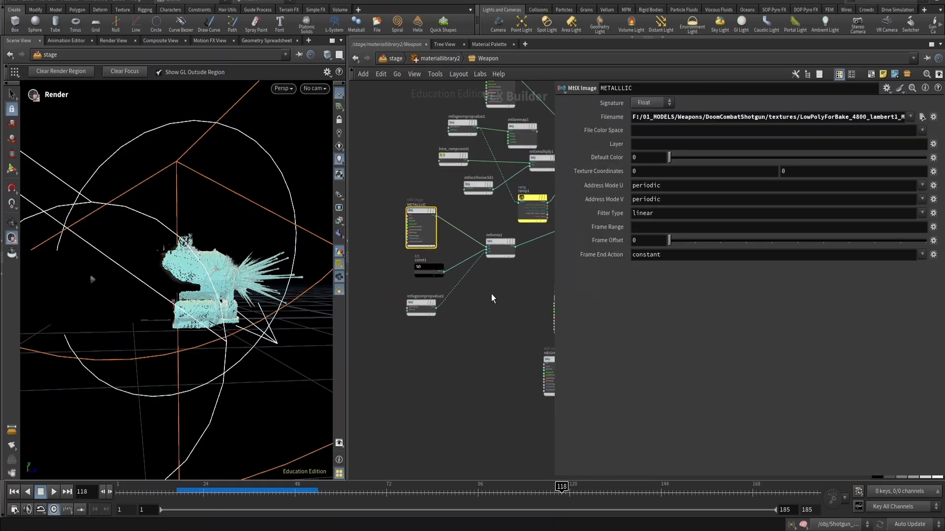
middle_click_drag(487, 241, 496, 304)
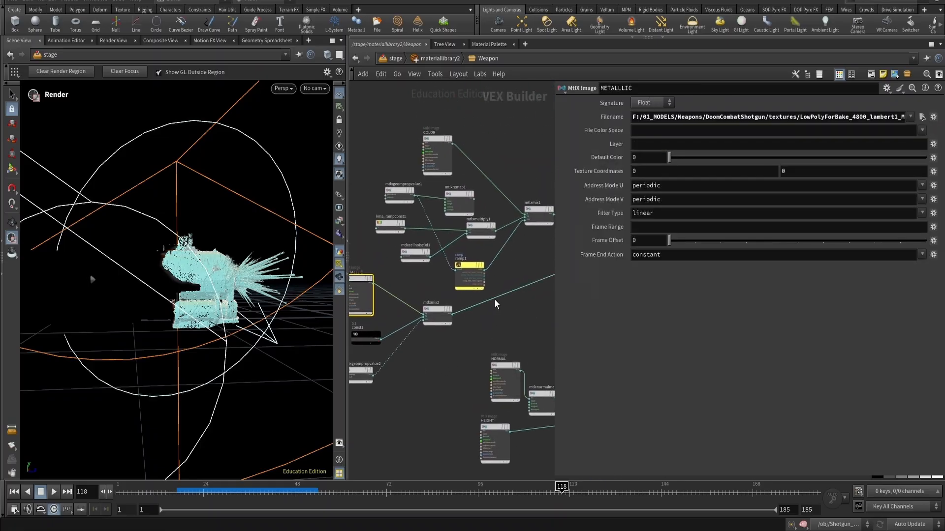
- Delete the mtlxremap node feeding the Weapon material's noise branch and reposition the geometry property value and cell noise nodes
left_click(458, 195)
key("Delete")
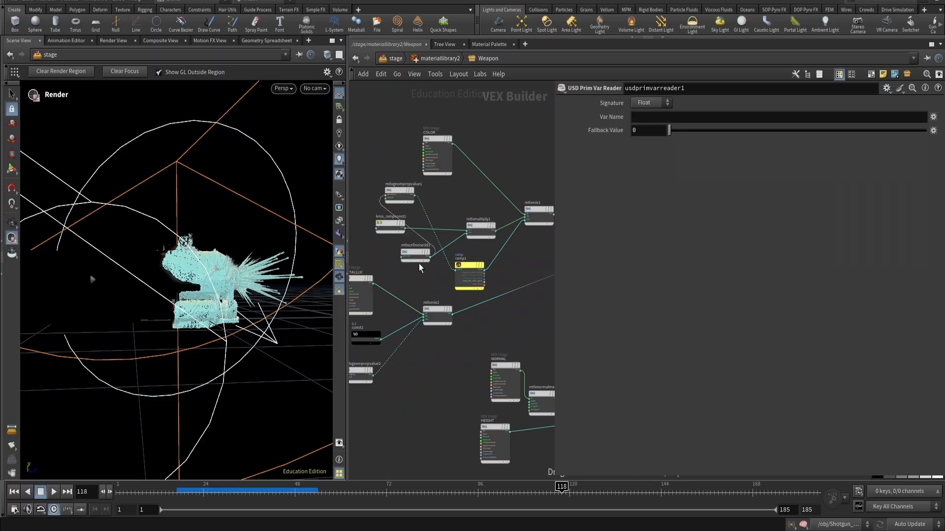
left_click_drag(404, 196, 424, 258)
left_click_drag(418, 253, 402, 228)
left_click(451, 212)
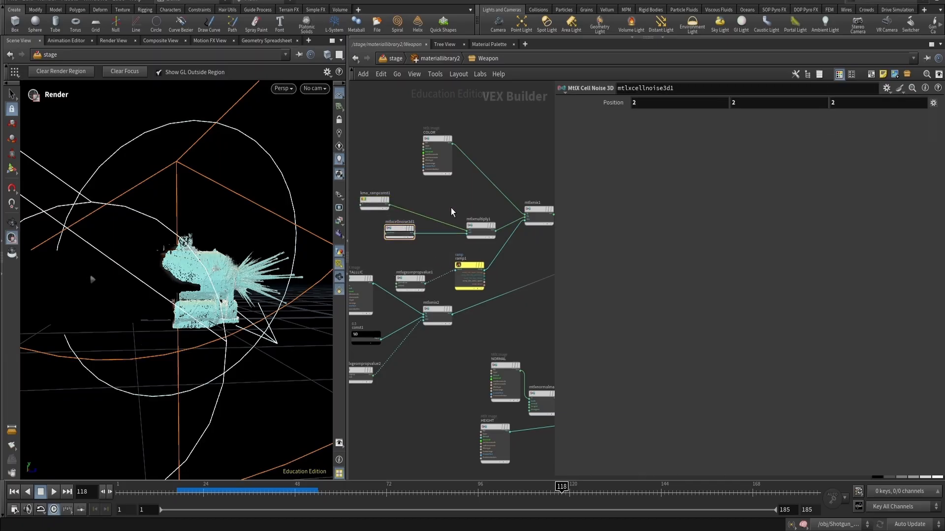
- Return to object level, enter Shotgun_bullets_frozen and inspect the OUT_WEAPON node's geometry info and attributes
key("1")
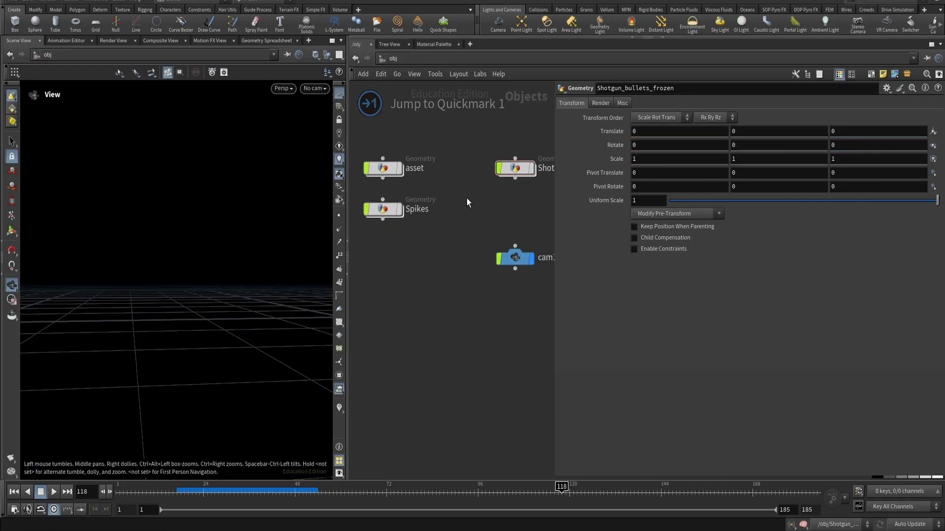
double_click(497, 182)
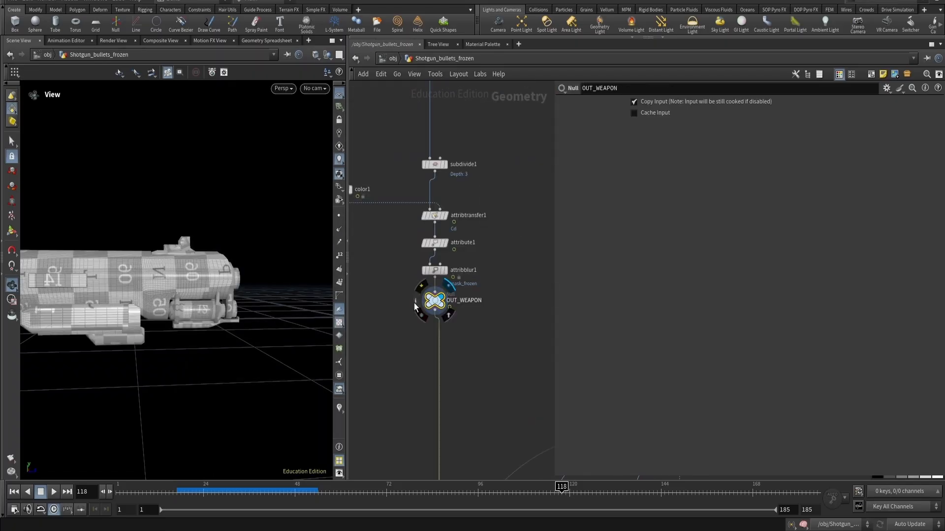
middle_click(433, 301)
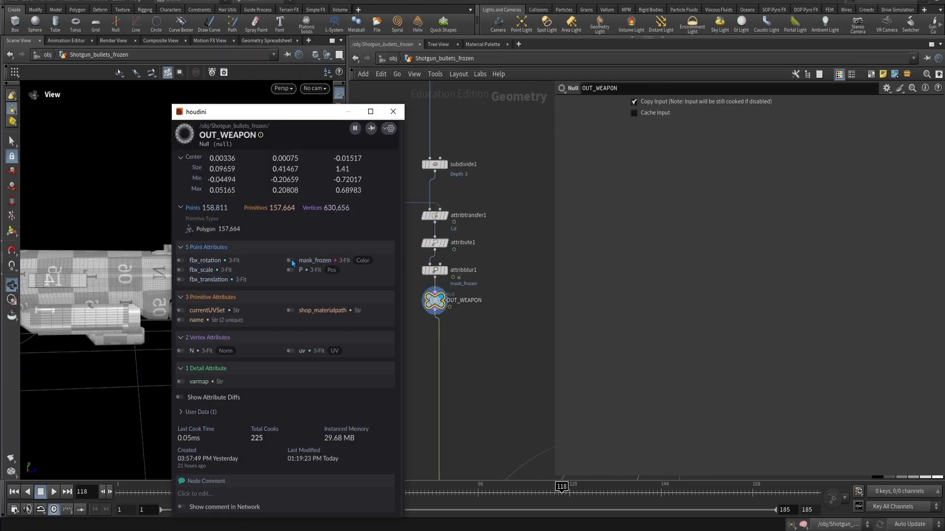
left_click_drag(335, 112, 581, 121)
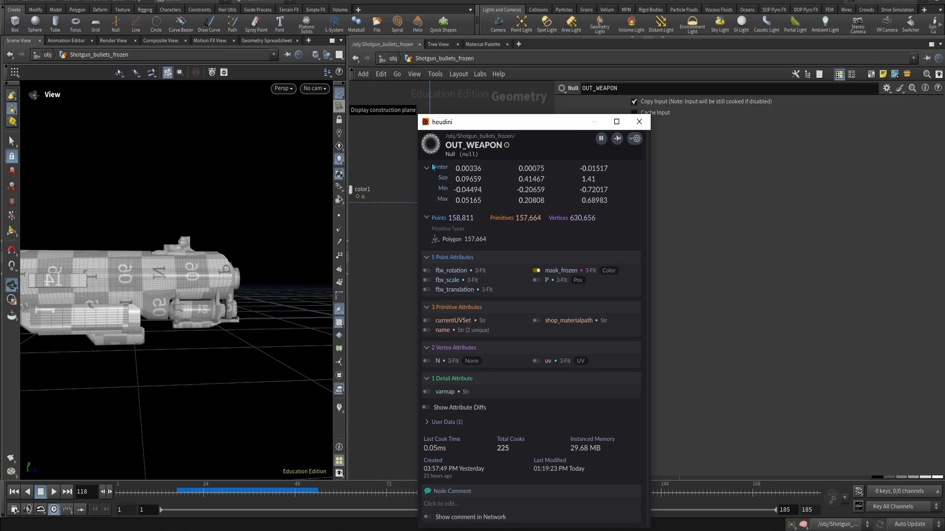
left_click(638, 121)
- Display the attribblur1 node and examine the blurred mask_frozen attribute on the weapon in the viewport
left_click(434, 243)
key("r")
left_click_drag(417, 285, 421, 288)
key("r")
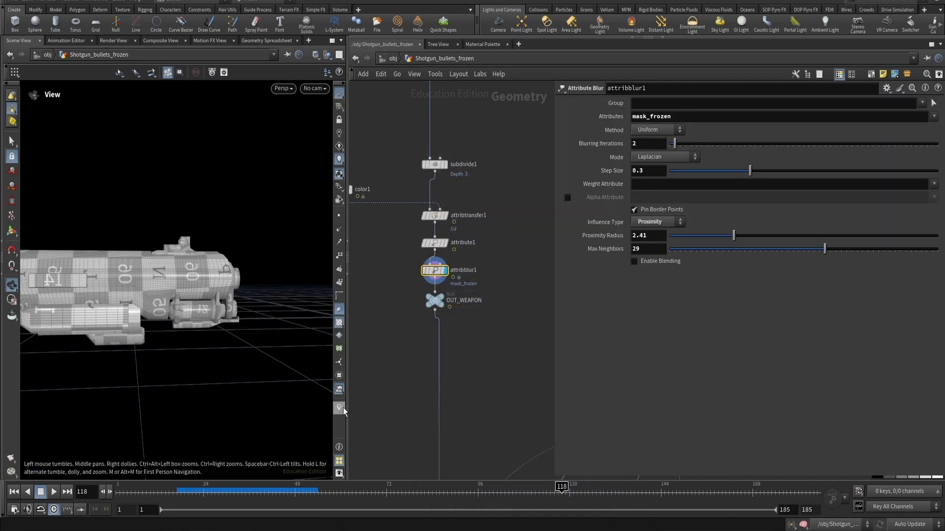
mouse_move(200, 270)
left_mouse_down()
mouse_move(194, 263)
mouse_move(243, 237)
mouse_move(198, 279)
left_mouse_up()
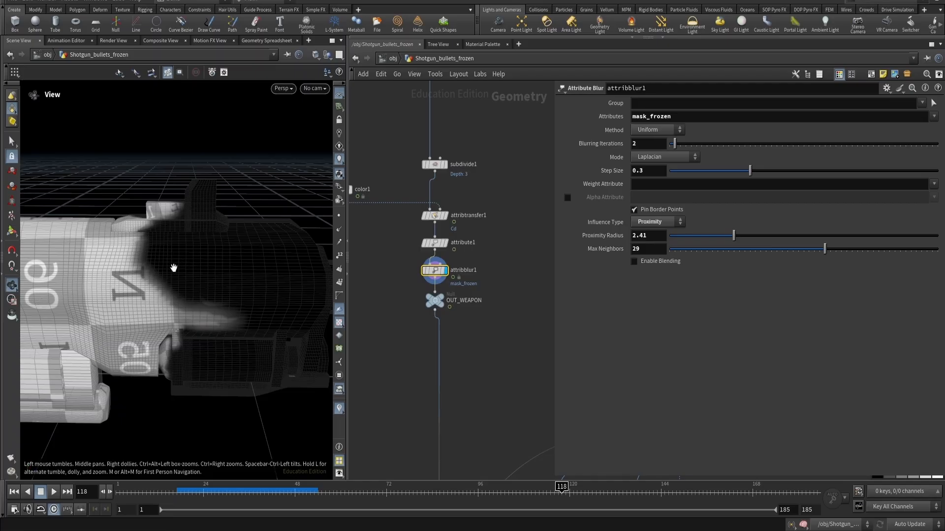
- Switch to the Solaris stage network and open the Weapon material inside materiallibrary2
key("2")
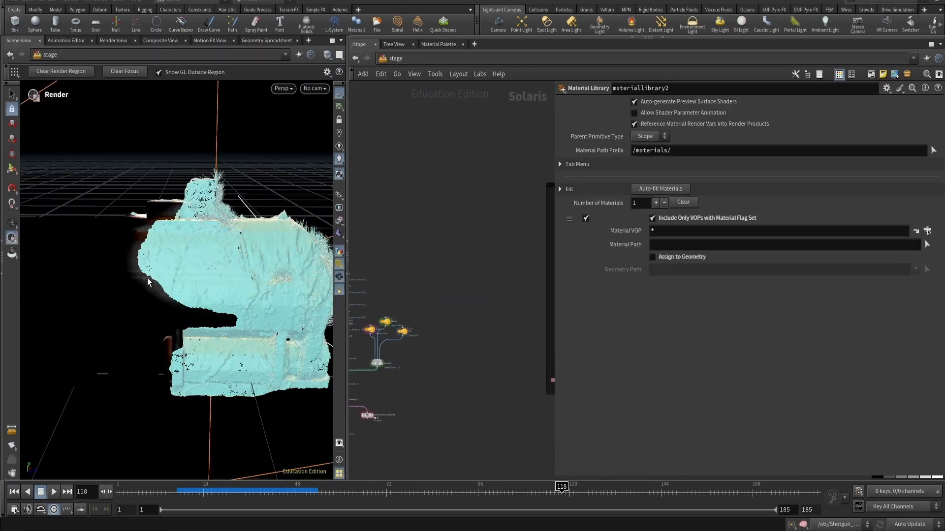
middle_click_drag(447, 352, 580, 316)
scroll(453, 341, "up", 5)
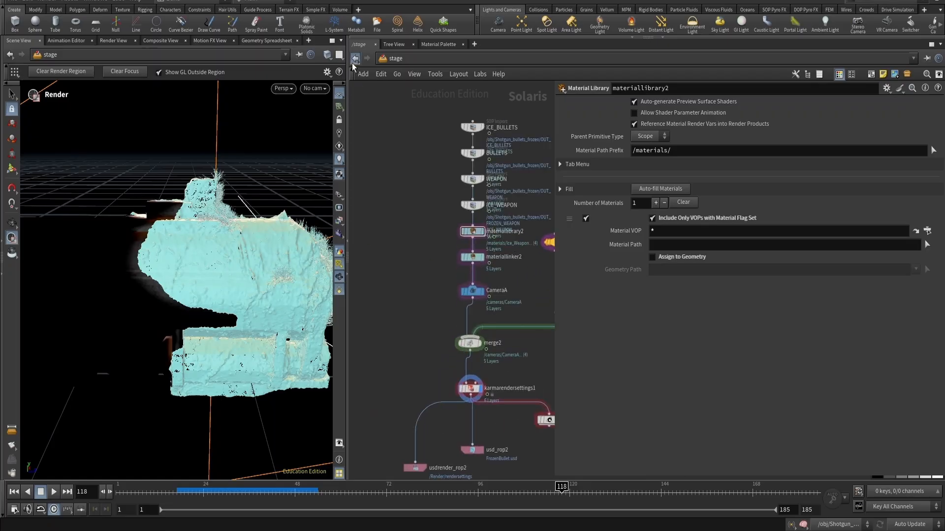
key("1")
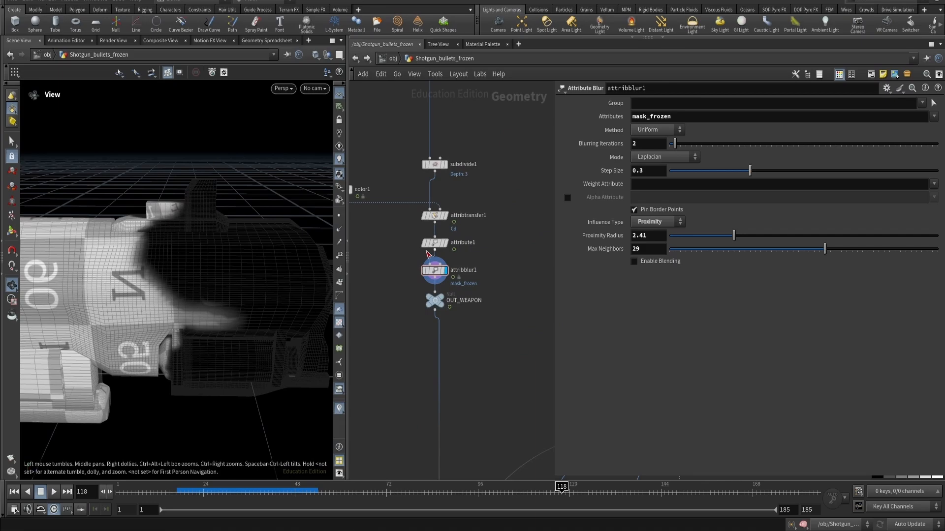
key("2")
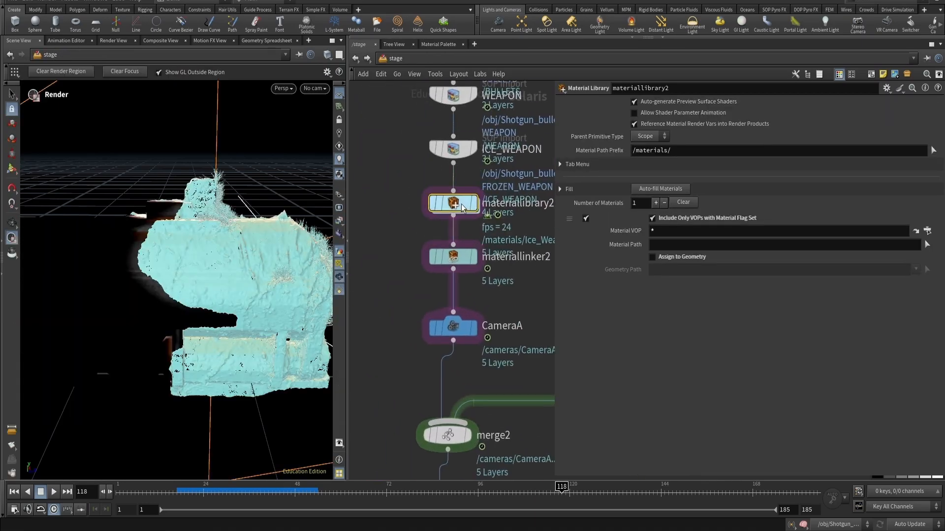
double_click(462, 207)
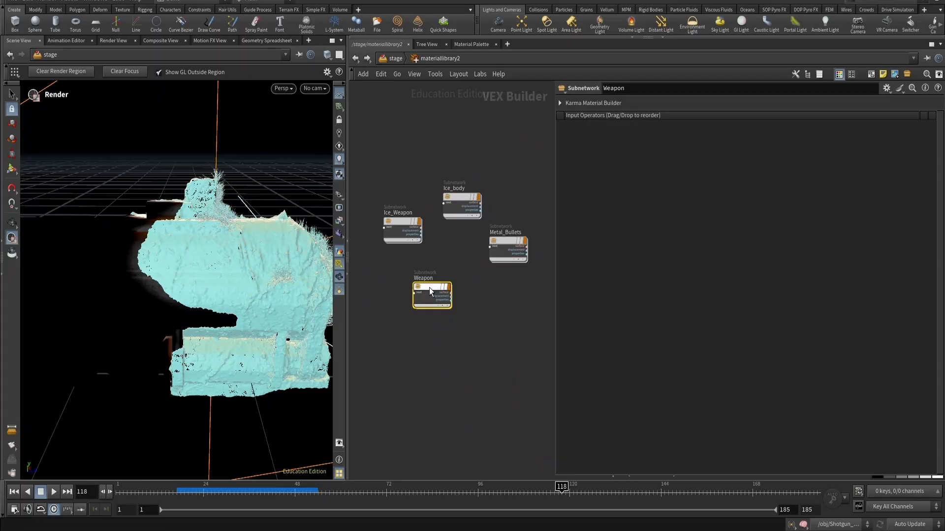
double_click(430, 288)
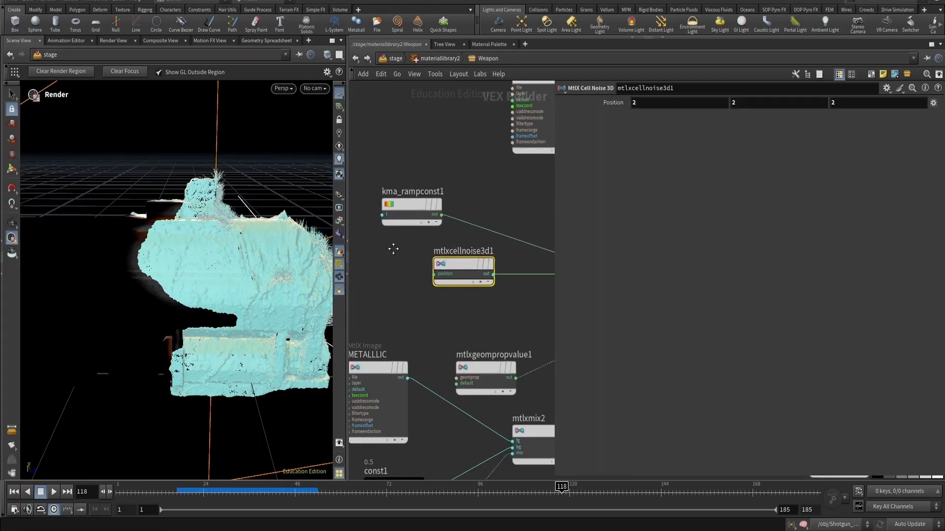
- Rearrange the ramp const, cell noise and geometry property value nodes in the Weapon material network
left_click_drag(397, 224, 419, 251)
left_click(418, 205)
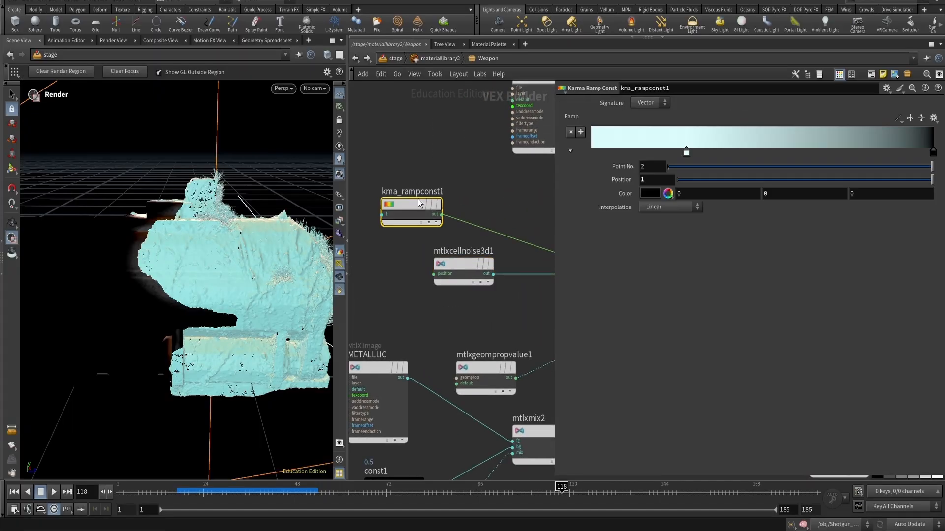
left_click_drag(412, 215, 440, 175)
scroll(414, 241, "down", 2)
middle_click_drag(465, 303, 453, 291)
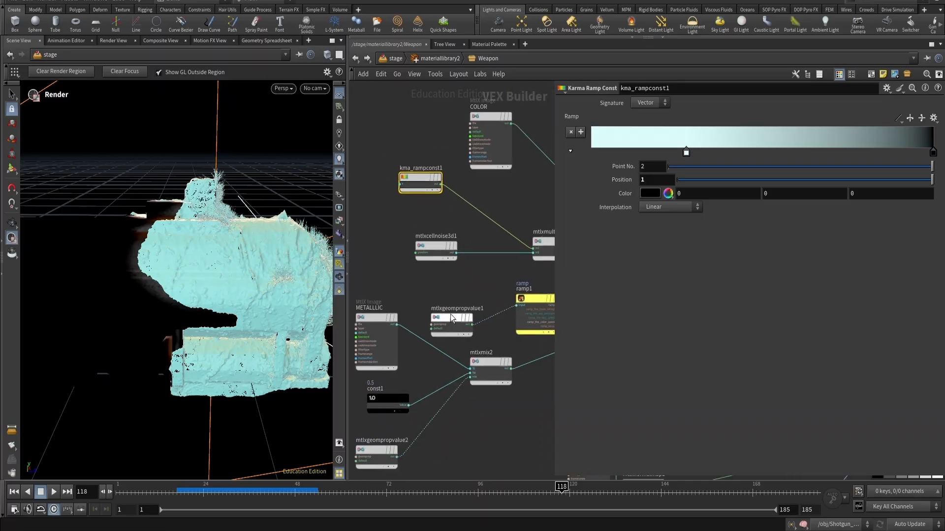
left_click_drag(451, 314, 427, 293)
scroll(429, 295, "up", 3)
middle_click_drag(430, 297, 407, 300)
left_click(407, 300)
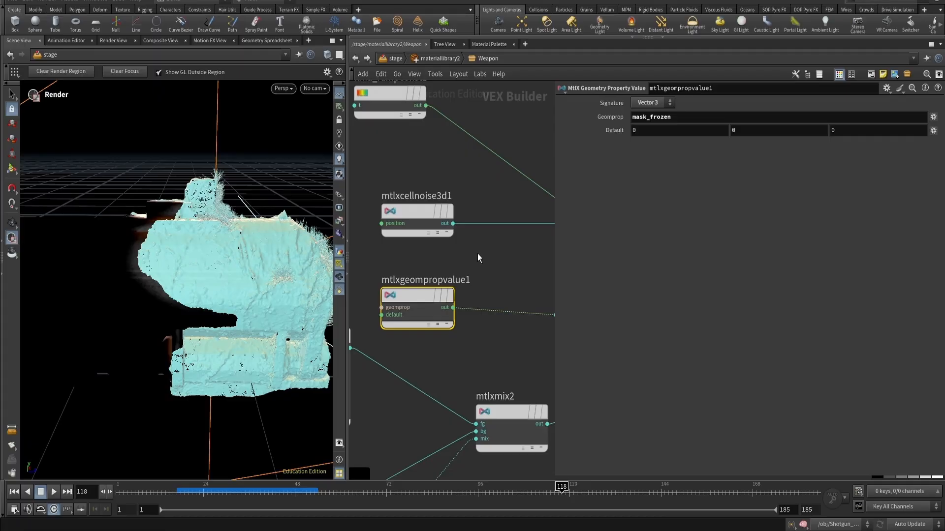
middle_click_drag(356, 185, 416, 202)
key("Tab")
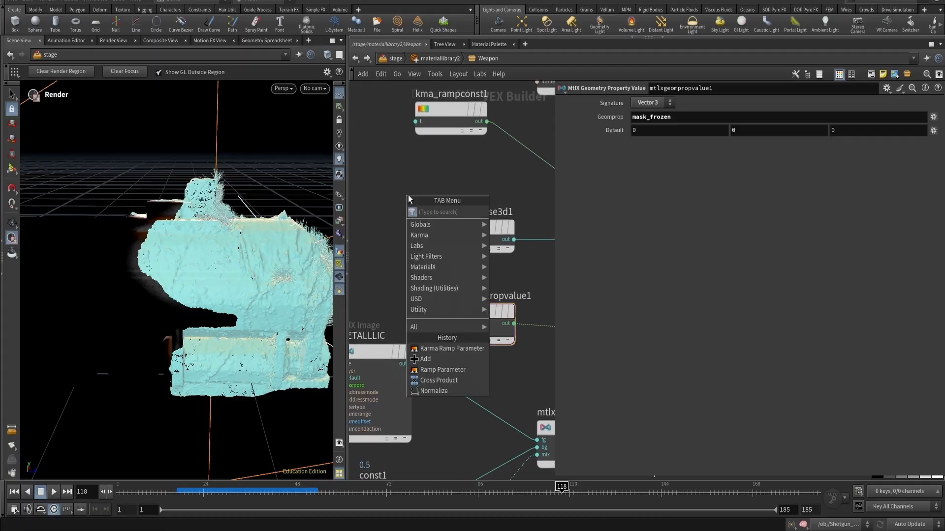
type("prope")
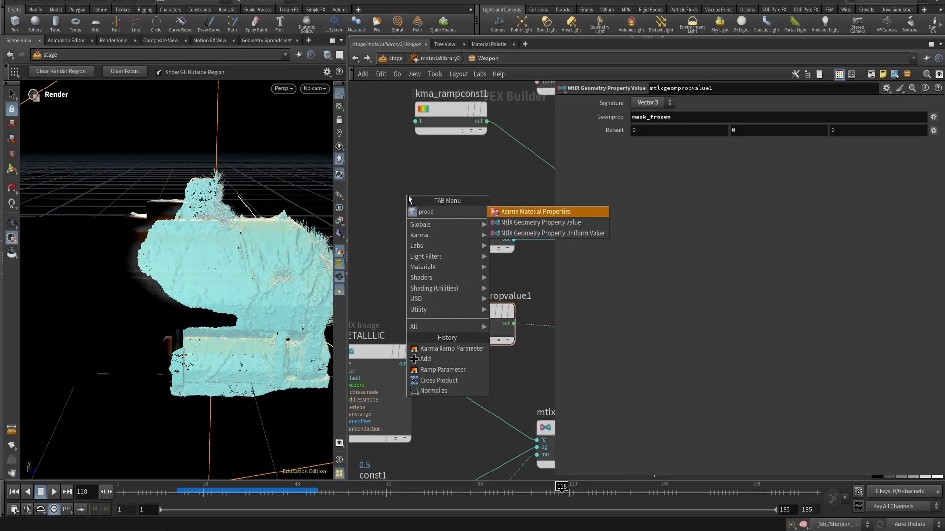
key("Down")
key("Down")
key("Up")
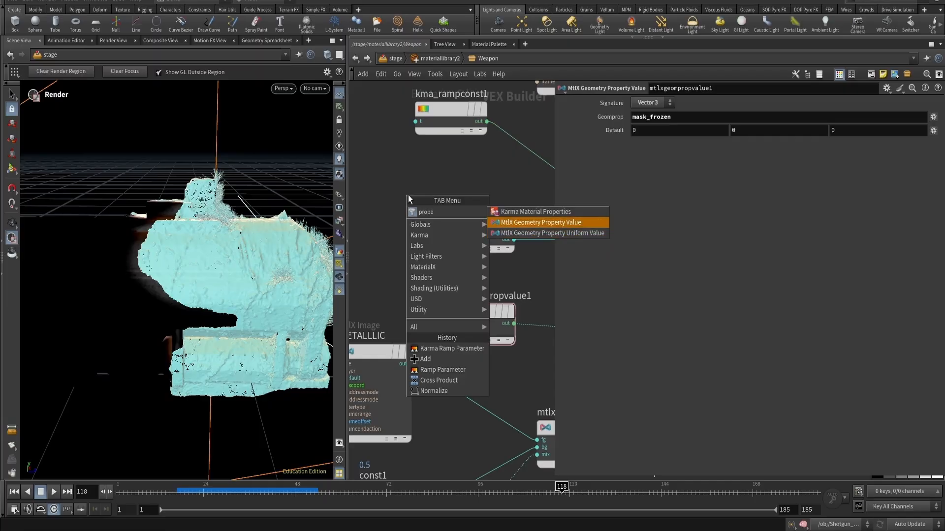
key("Down")
key("Up")
key("Escape")
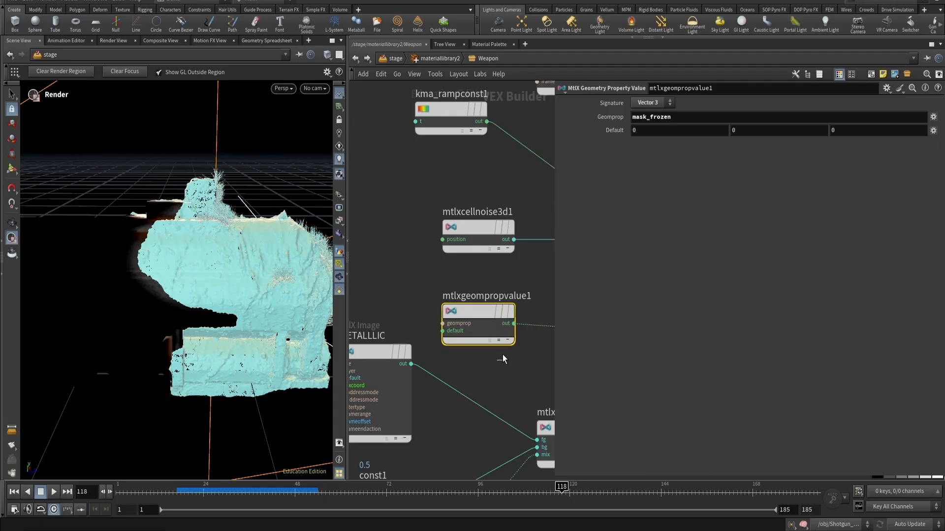
- Set the geometry property value node's signature to Float
left_click(658, 103)
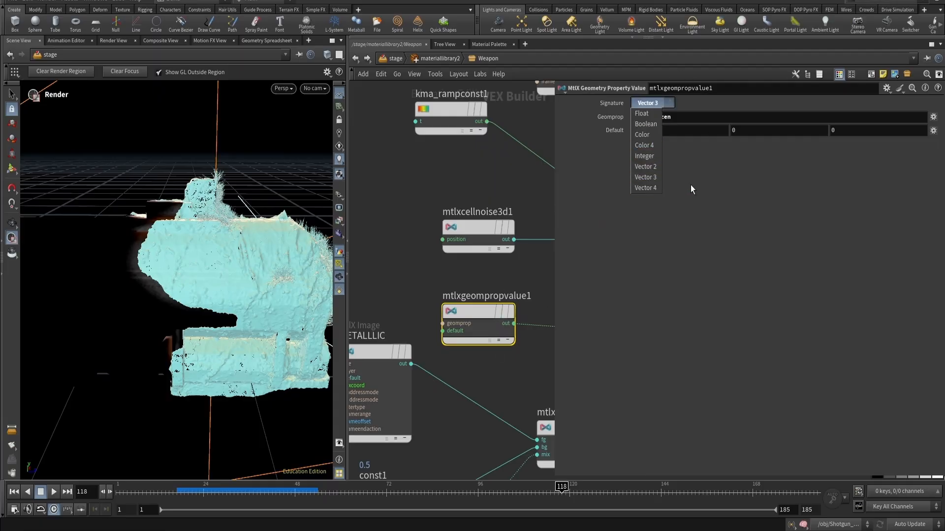
left_click(653, 105)
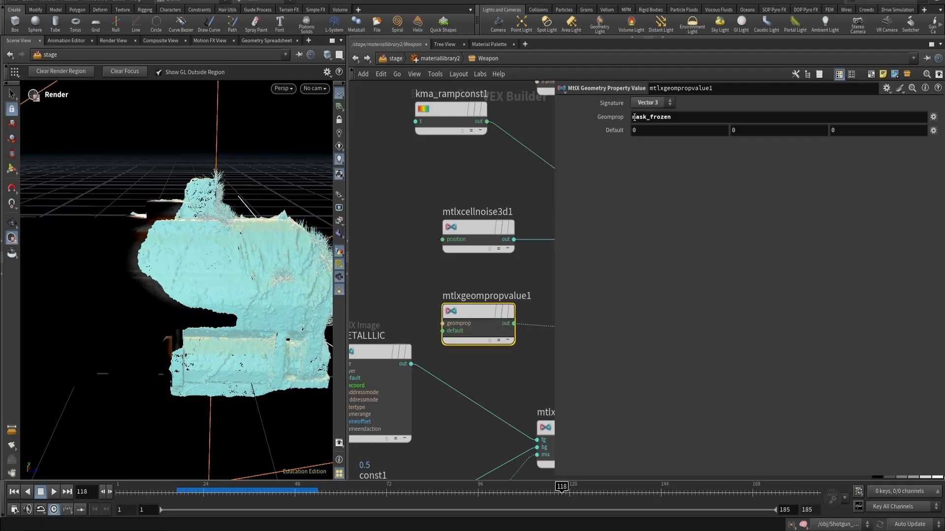
left_click(660, 103)
left_click(652, 109)
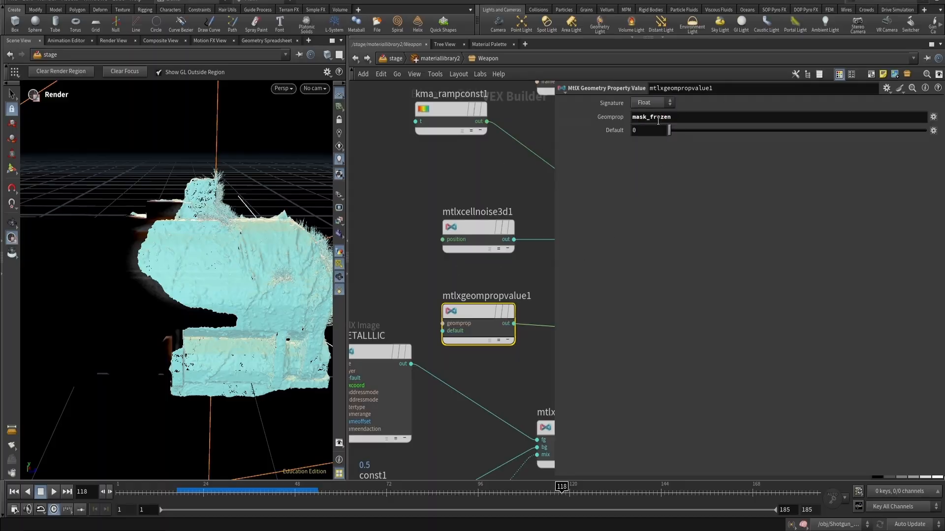
left_click(650, 103)
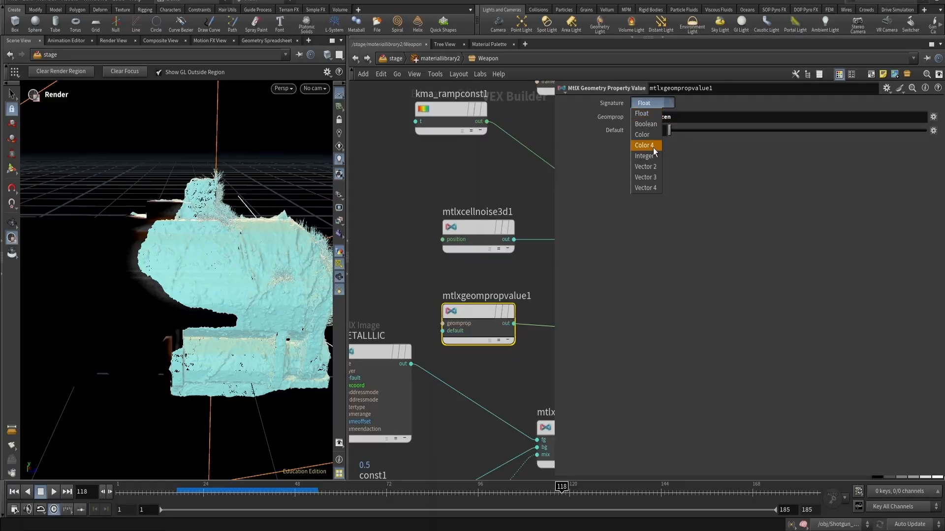
left_click(652, 177)
left_click(656, 104)
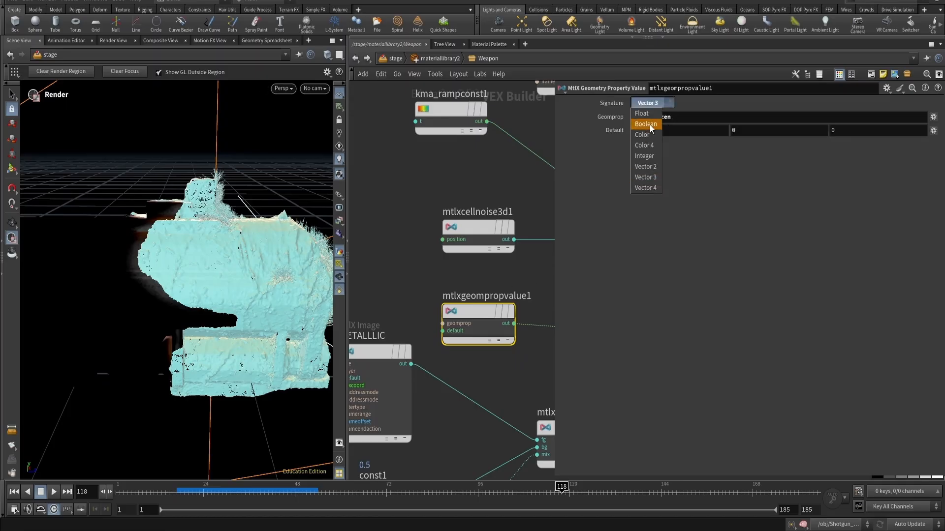
left_click(650, 113)
scroll(468, 283, "down", 3)
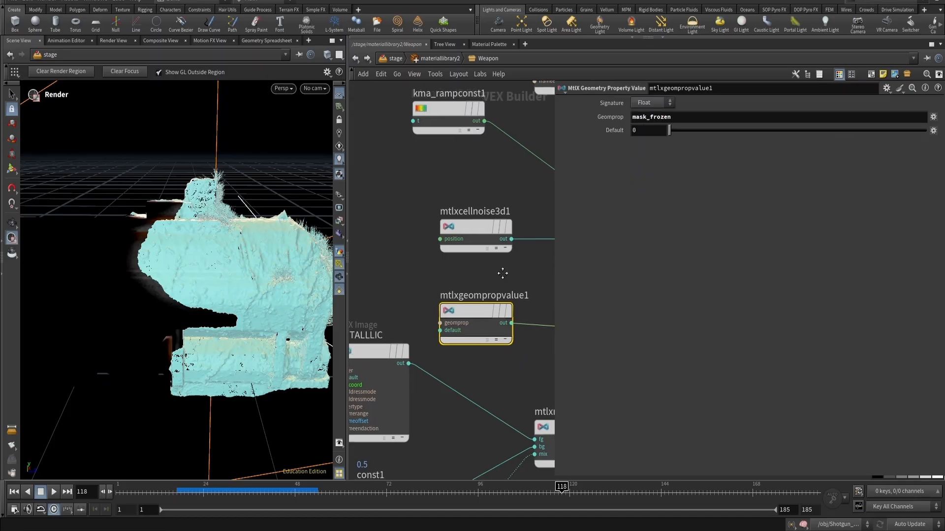
left_click(403, 254)
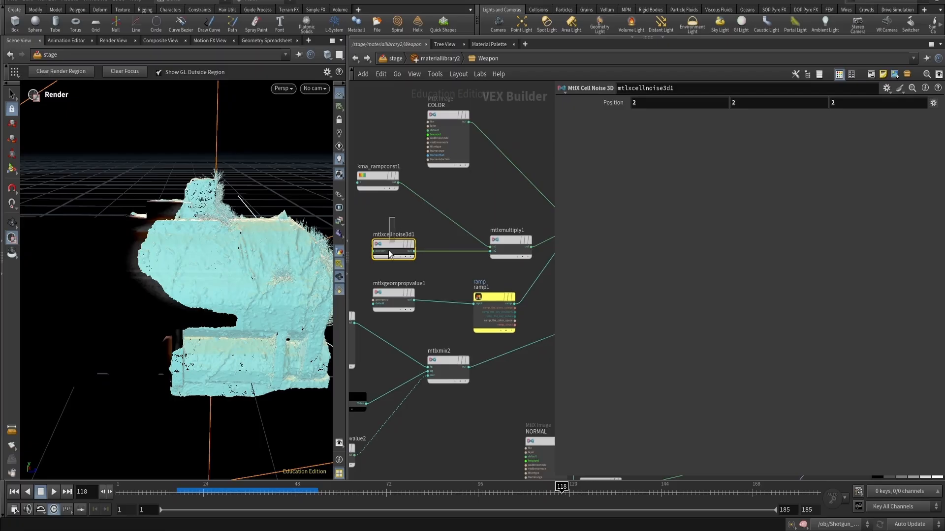
left_click_drag(370, 180, 392, 201)
scroll(389, 172, "up", 2)
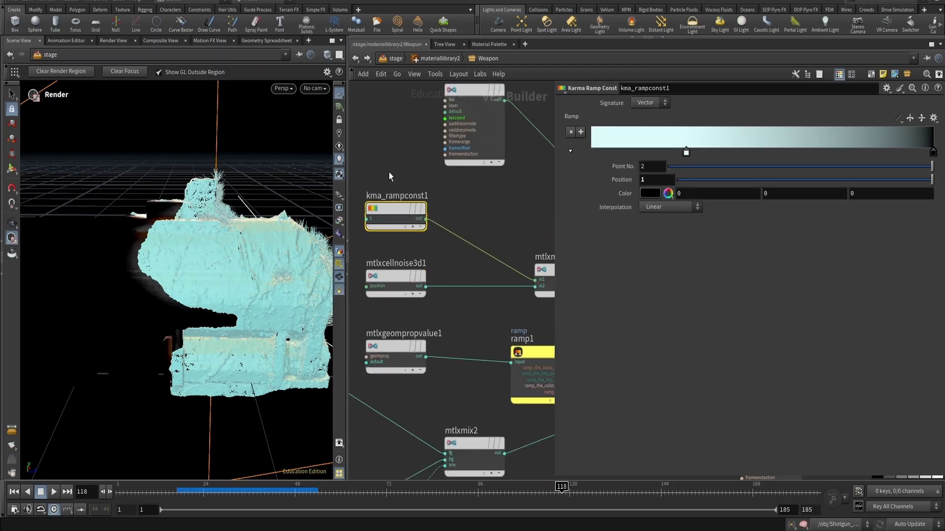
middle_click_drag(388, 175, 409, 173)
key("Tab")
type("ramp")
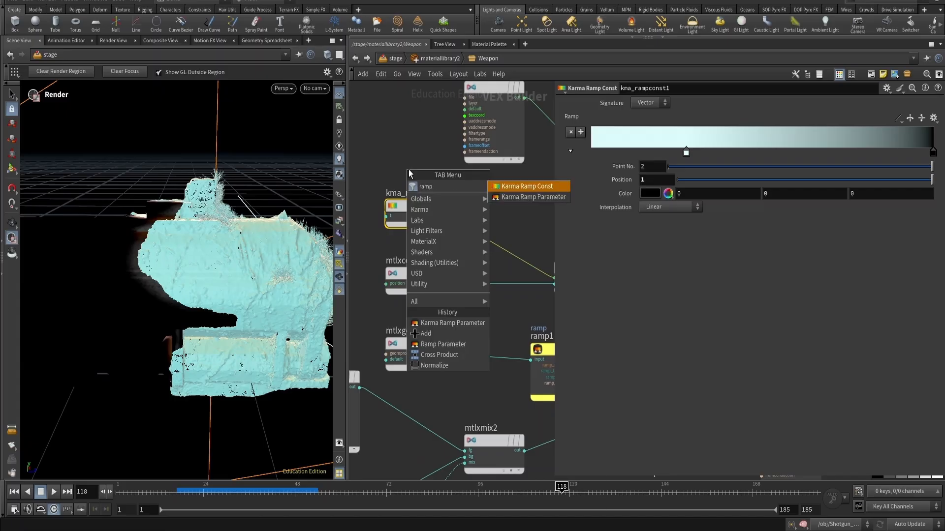
key("Return")
left_click(408, 170)
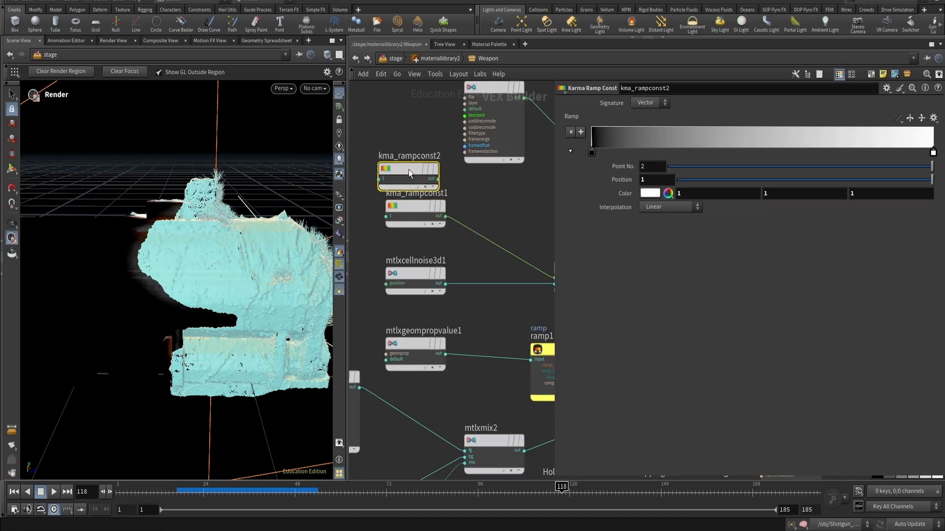
left_click_drag(408, 169, 407, 153)
key("Delete")
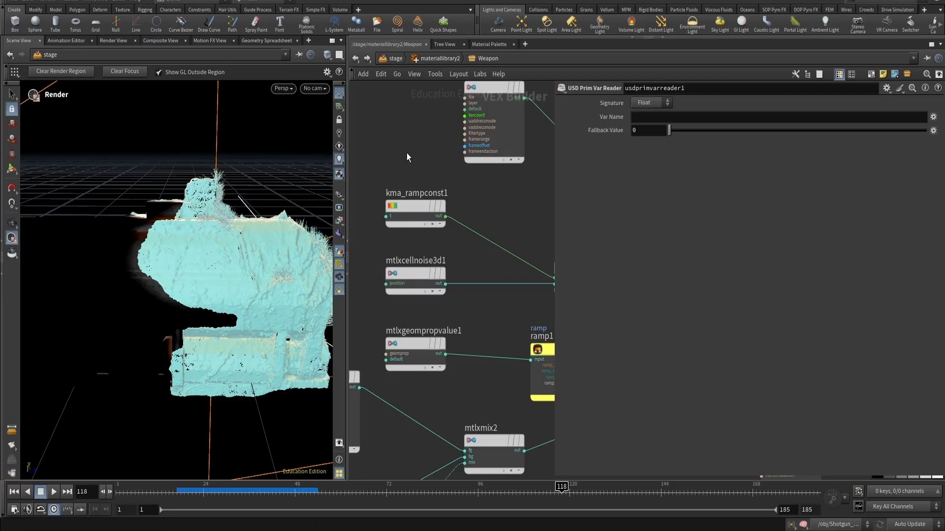
- Reposition the ramp const, cell noise and multiply nodes to tidy the noise branch
left_click(416, 213)
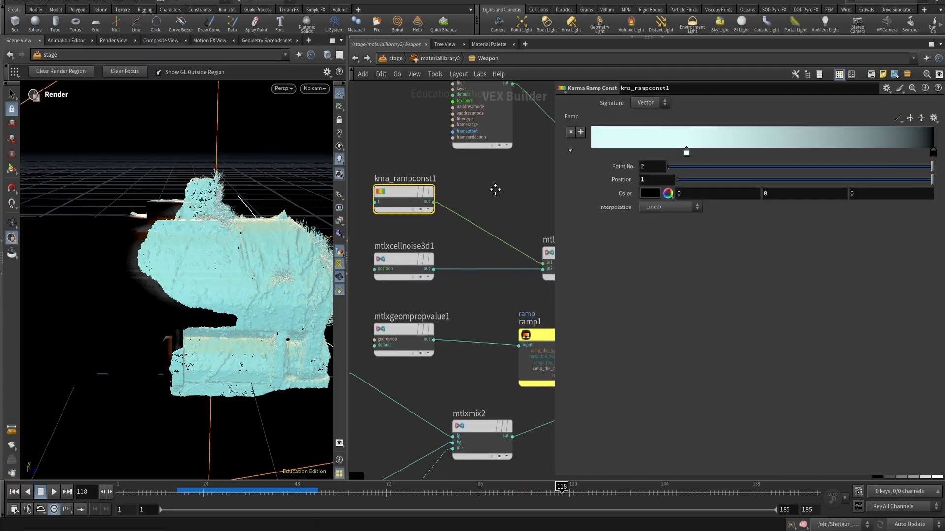
scroll(496, 190, "down", 3)
middle_click_drag(508, 183, 470, 201)
middle_click_drag(393, 200, 445, 215)
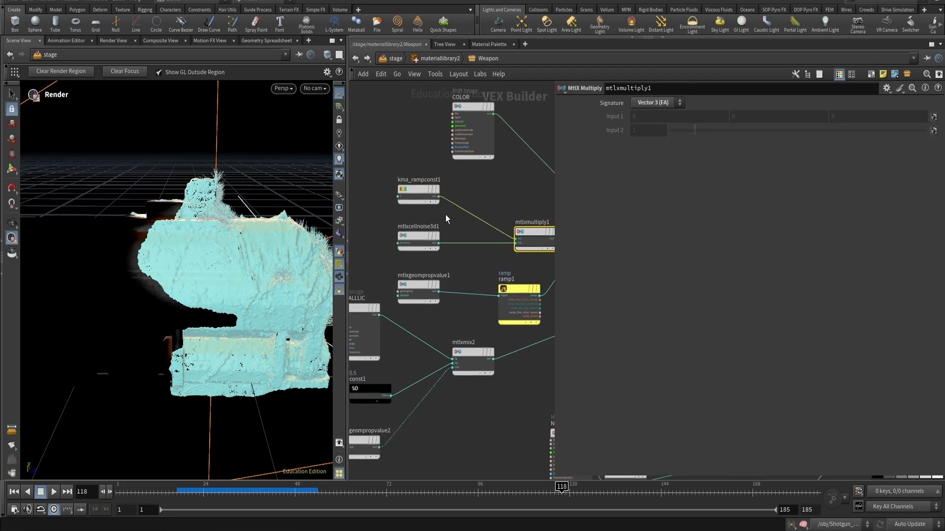
left_click(409, 236)
left_click_drag(529, 215, 420, 240)
middle_click_drag(478, 202, 395, 193)
scroll(519, 143, "down", 1)
scroll(519, 143, "up", 2)
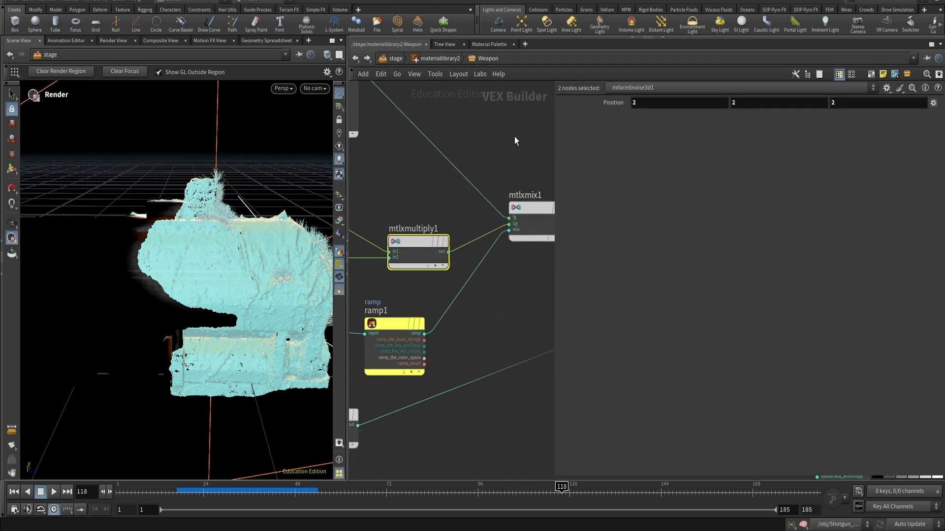
- Add a MtlX Mix node near mtlxmix1 in the Weapon network
key("Tab")
type("mix")
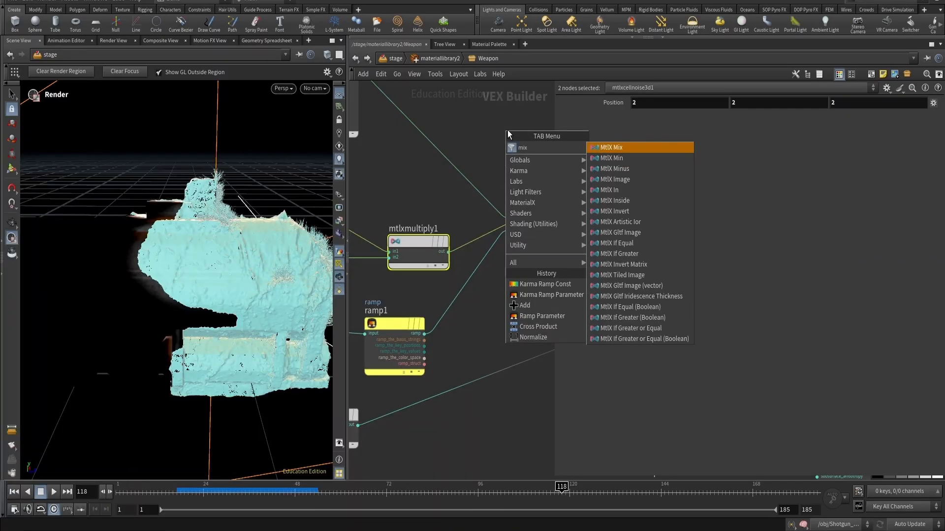
key("Return")
left_click(508, 133)
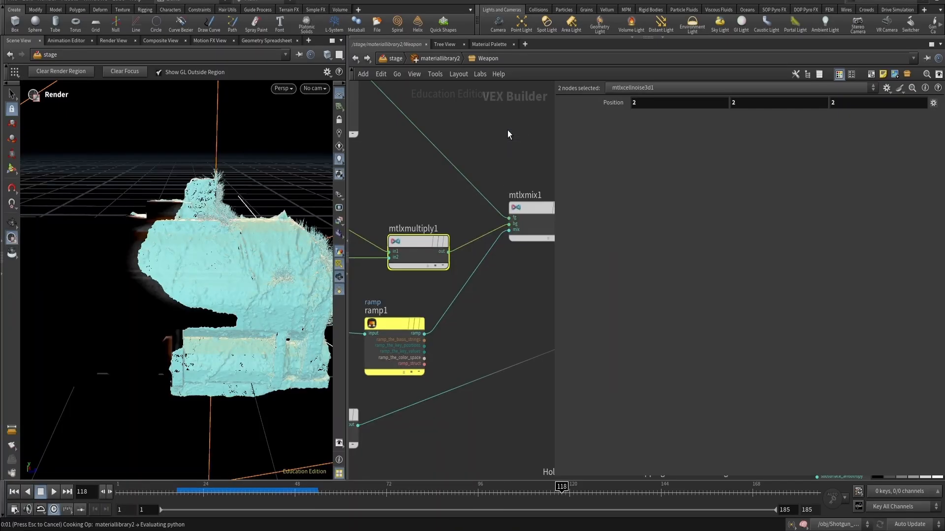
scroll(420, 187, "down", 3)
middle_click_drag(383, 172, 428, 199)
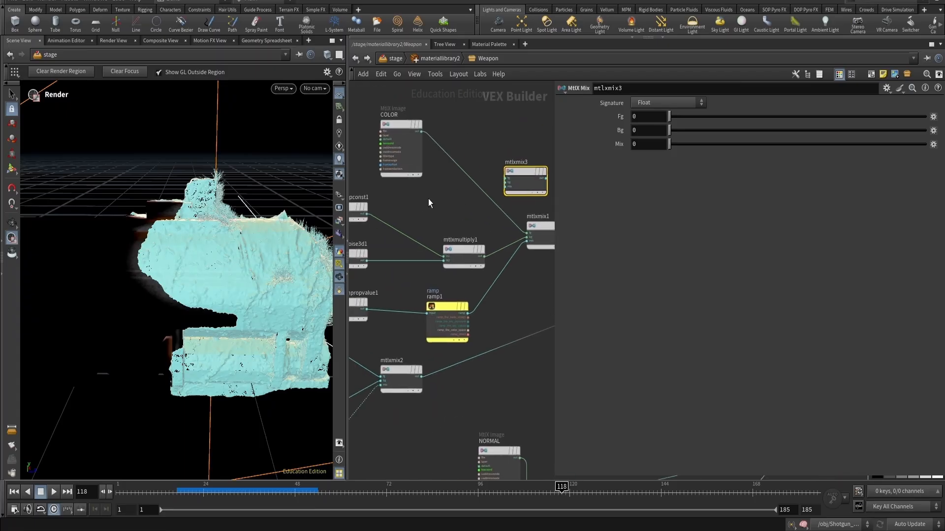
- Rearrange the COLOR image, ramp const, multiply, geometry property and ramp nodes around the new mix node, then select ramp1
left_click(407, 150)
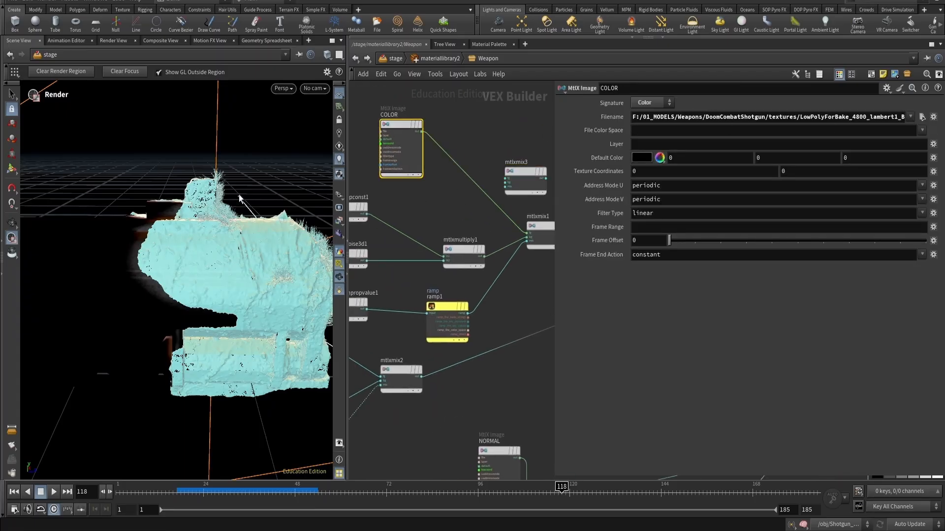
middle_click_drag(439, 201, 474, 176)
middle_click_drag(435, 256, 430, 234)
left_click_drag(368, 115, 380, 179)
middle_click_drag(476, 228, 461, 213)
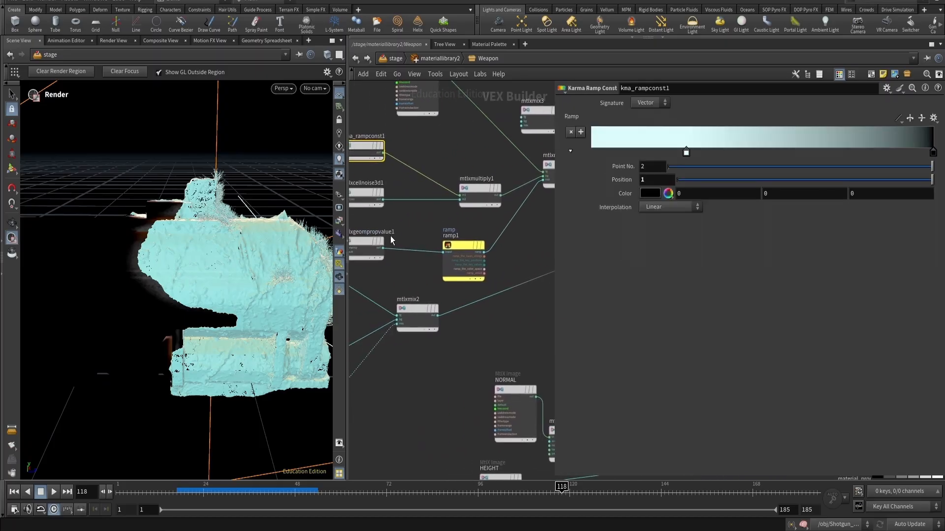
mouse_move(370, 245)
left_mouse_down()
mouse_move(400, 248)
mouse_move(385, 247)
left_mouse_up()
scroll(538, 203, "up", 3)
middle_click_drag(533, 177, 482, 226)
scroll(474, 263, "down", 2)
middle_click_drag(387, 303, 464, 258)
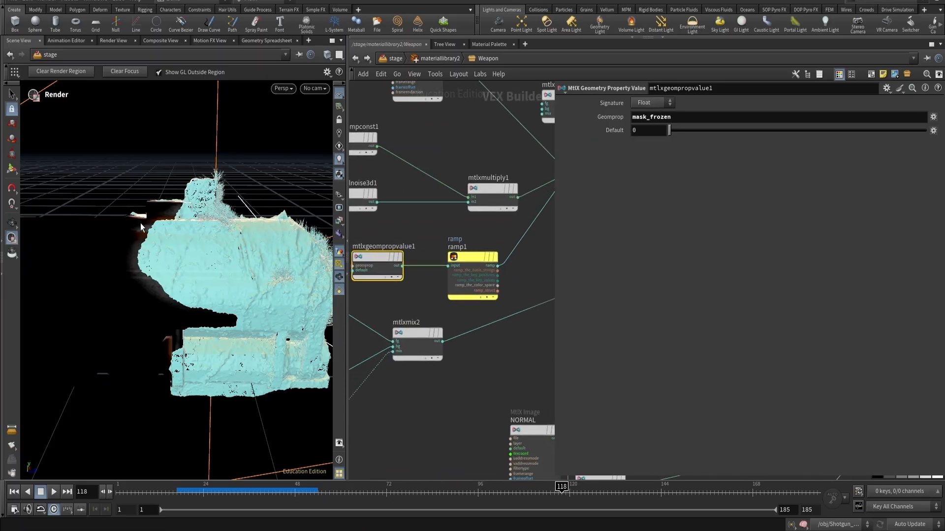
middle_click_drag(470, 232, 416, 270)
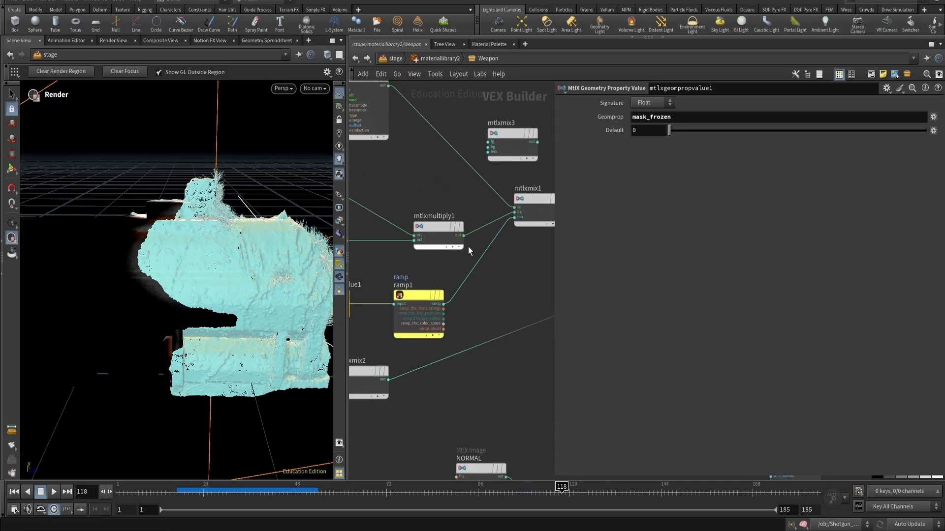
left_click(400, 323)
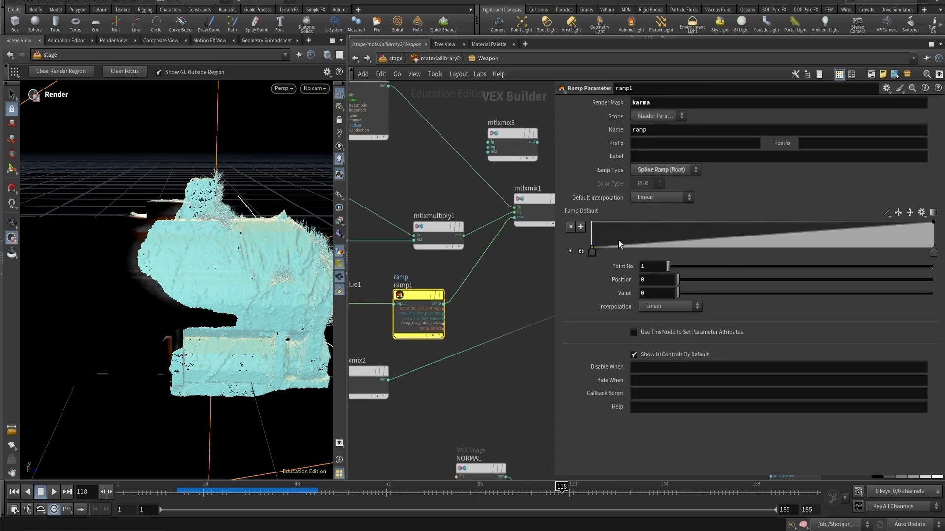
- Move ramp1's first ramp point to position about 0.85
left_click_drag(592, 252, 881, 264)
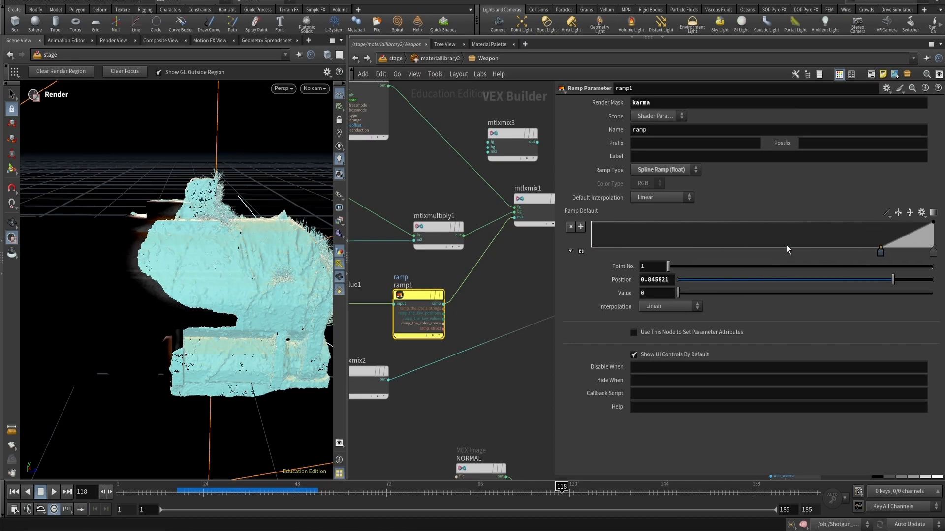
- Inspect the mix nodes, ramp const, constant and geometry property value nodes feeding the shader
scroll(401, 246, "down", 3)
left_click(472, 227)
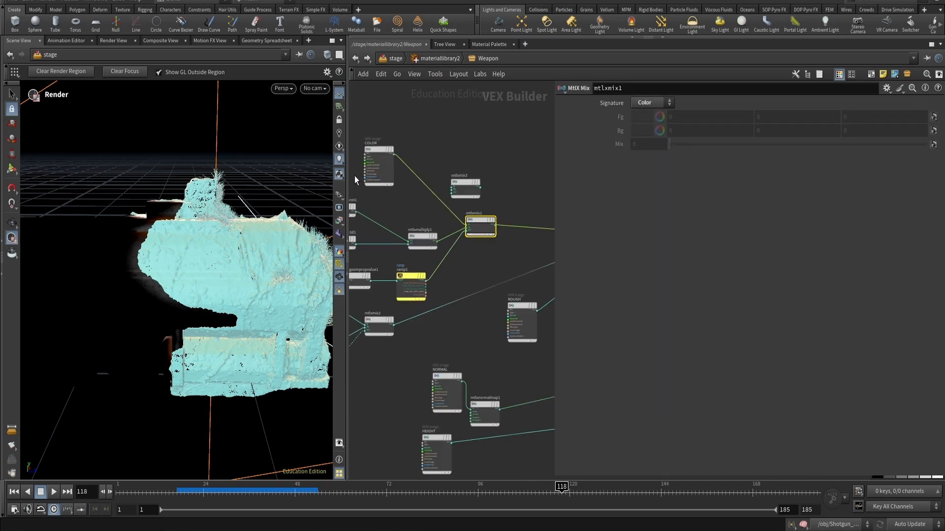
middle_click_drag(403, 196, 451, 181)
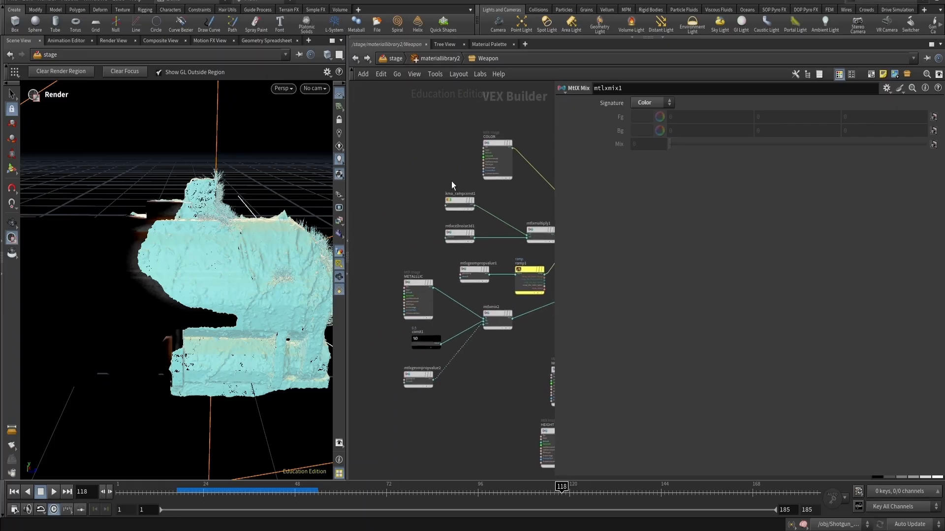
left_click(460, 203)
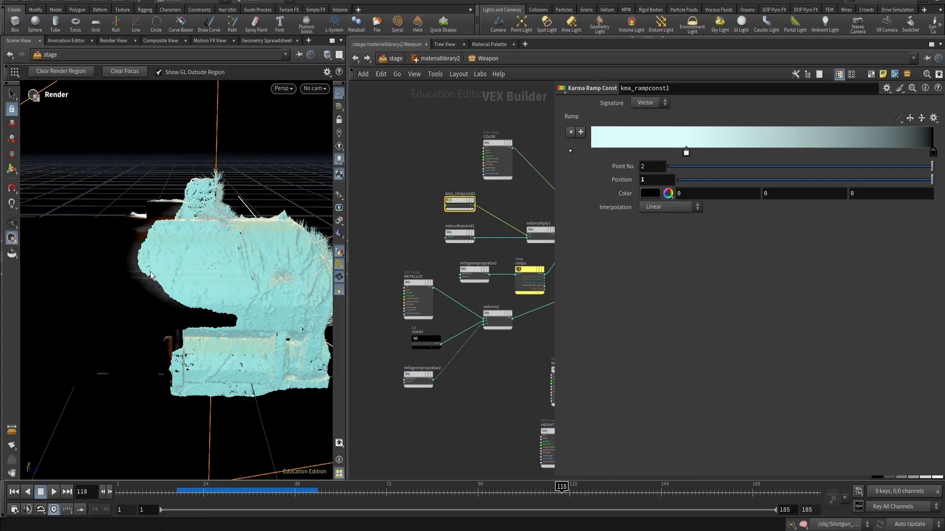
scroll(393, 228, "down", 3)
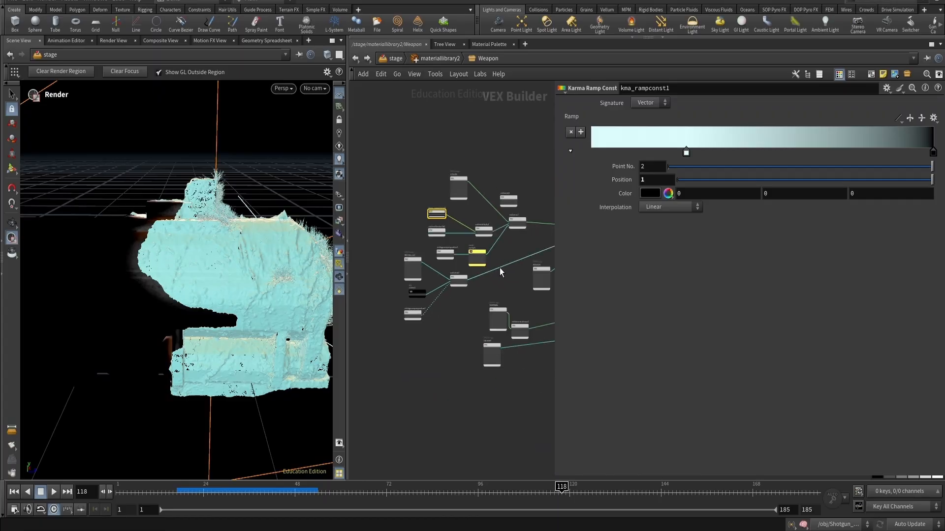
scroll(461, 268, "up", 3)
scroll(451, 319, "up", 3)
left_click(454, 262)
middle_click_drag(447, 332, 533, 292)
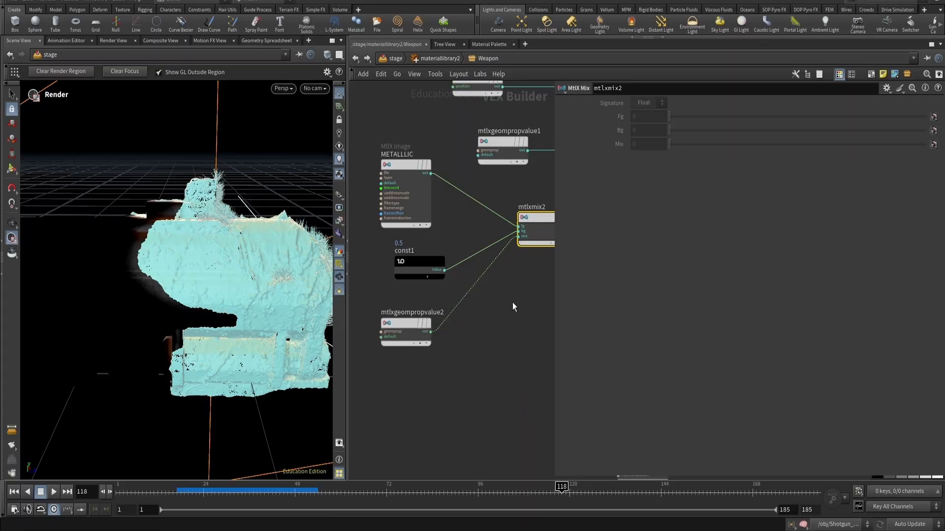
left_click_drag(421, 219, 420, 204)
left_click(418, 340)
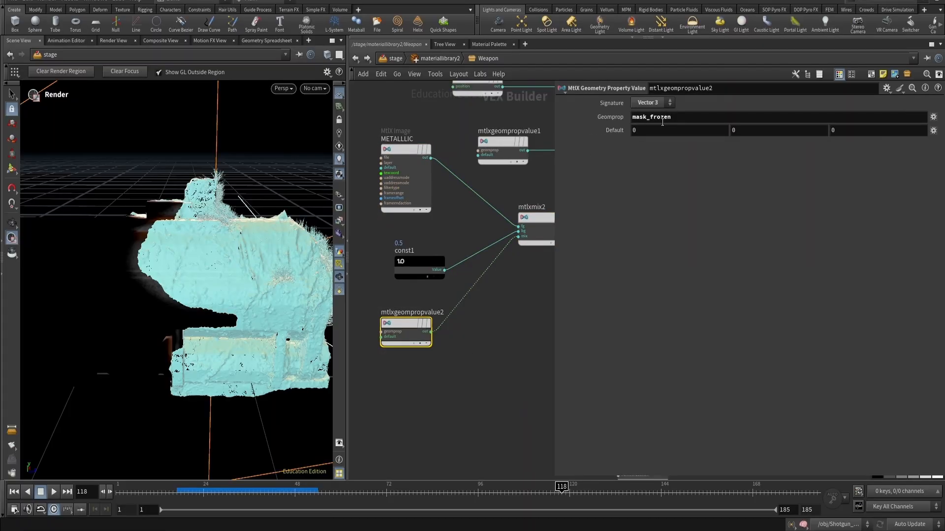
left_click_drag(423, 253, 400, 242)
left_click(397, 255)
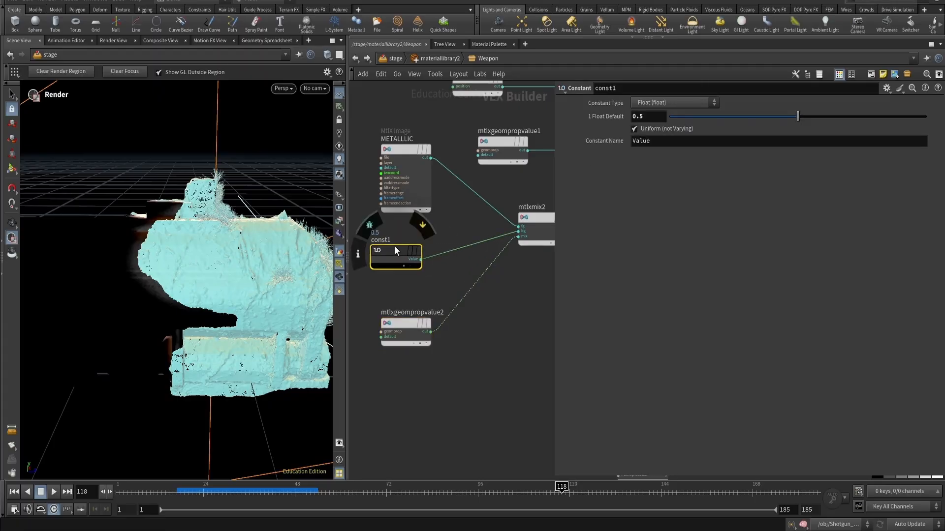
key("Escape")
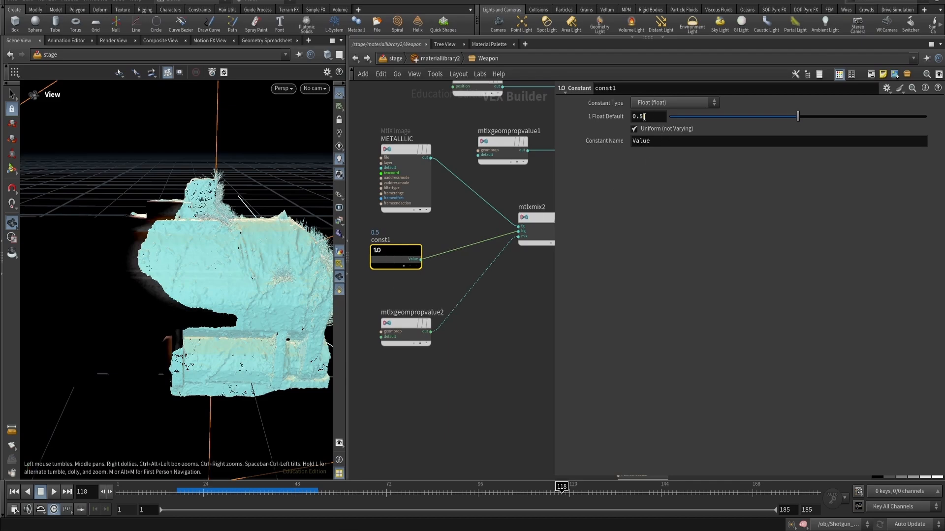
key("Tab")
type("const")
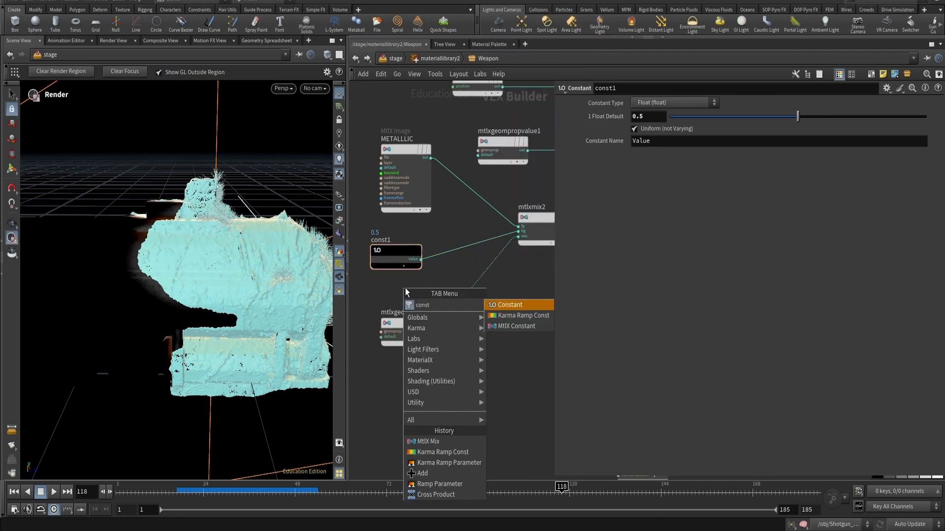
key("Escape")
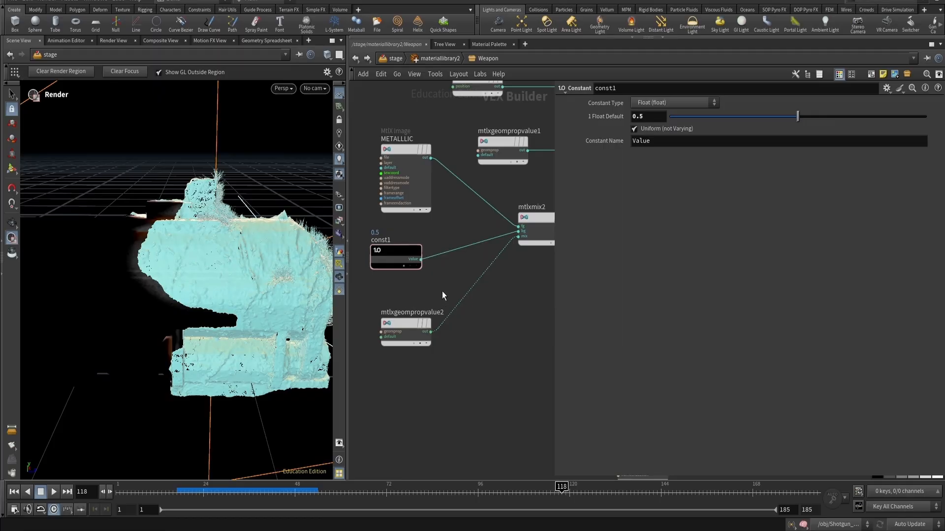
left_click(436, 307)
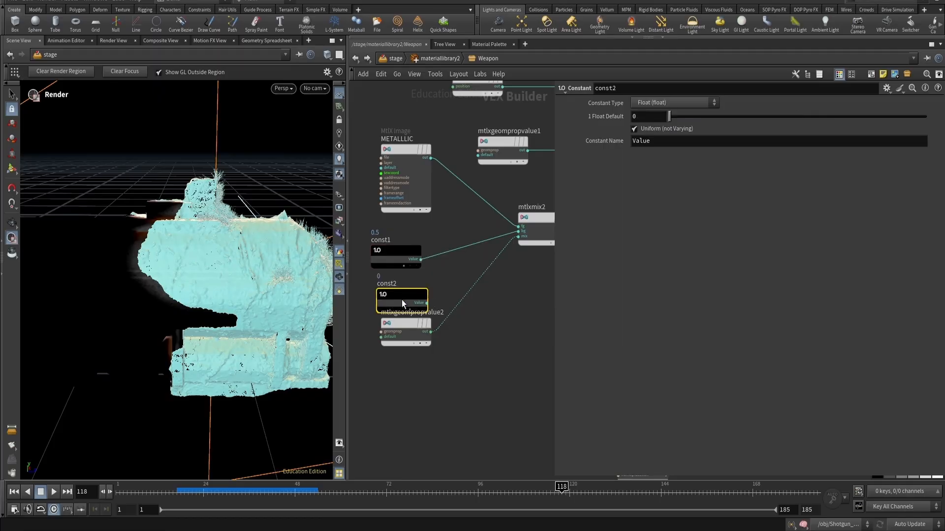
left_click_drag(401, 299, 397, 285)
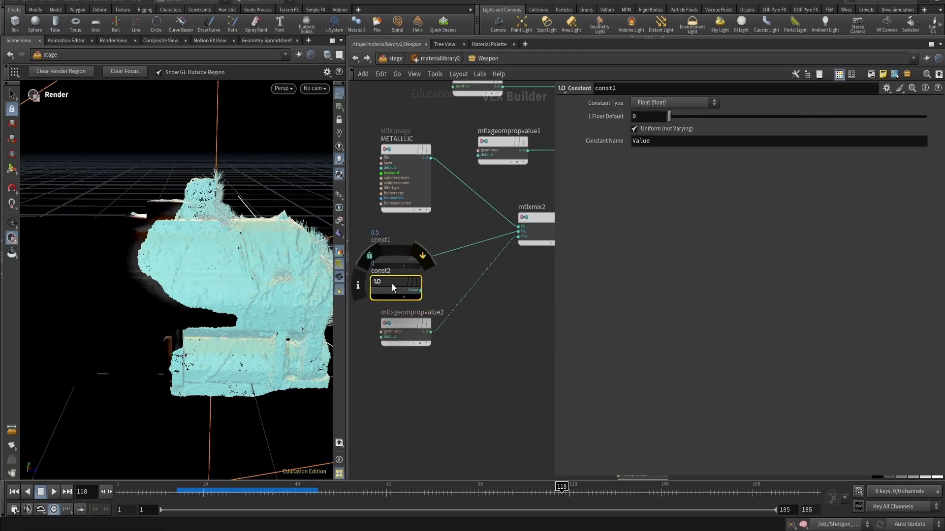
key("Delete")
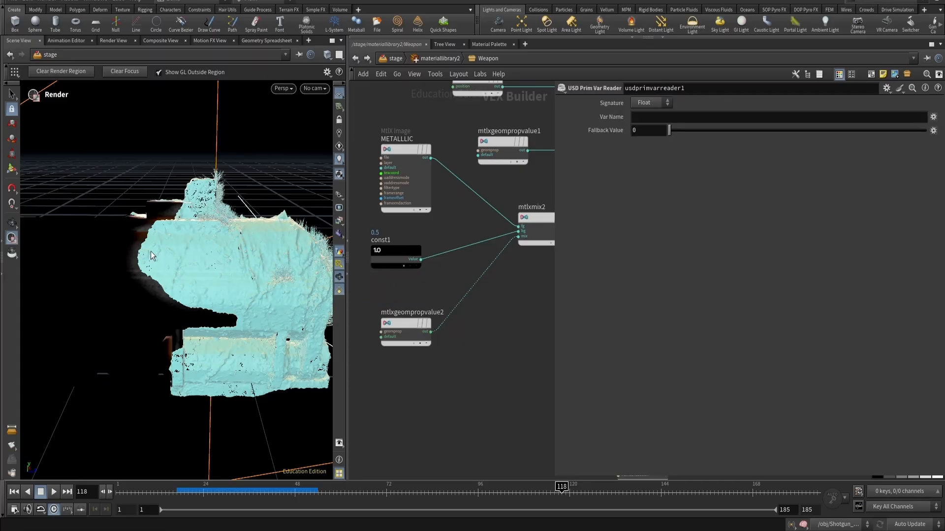
- Tidy the layout of the normal, height and displacement nodes, then return to the stage network
scroll(384, 337, "down", 4)
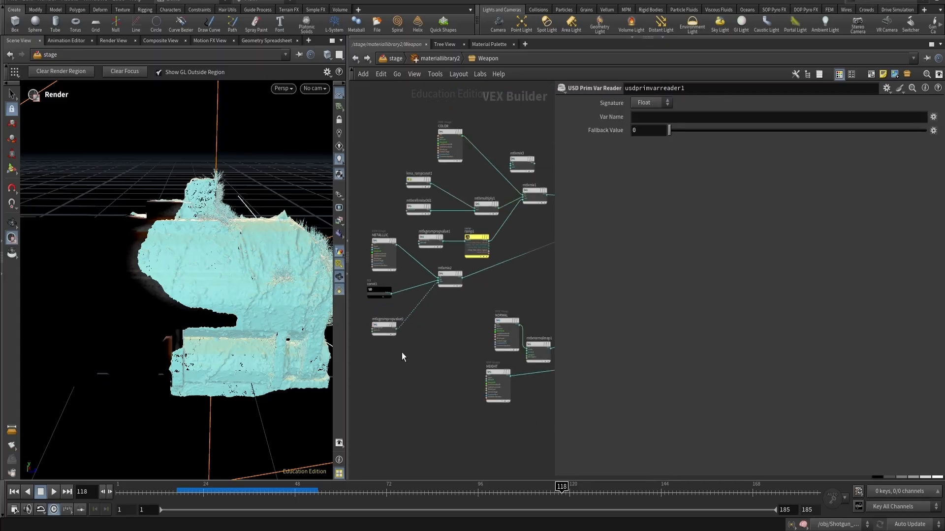
scroll(468, 310, "down", 2)
middle_click_drag(459, 324, 403, 338)
scroll(460, 334, "up", 5)
left_click_drag(471, 360, 480, 318)
middle_click_drag(464, 358, 438, 317)
key("Tab")
left_click_drag(438, 318, 436, 316)
middle_click_drag(496, 349, 394, 278)
left_click_drag(491, 279, 415, 313)
middle_click_drag(457, 335, 588, 282)
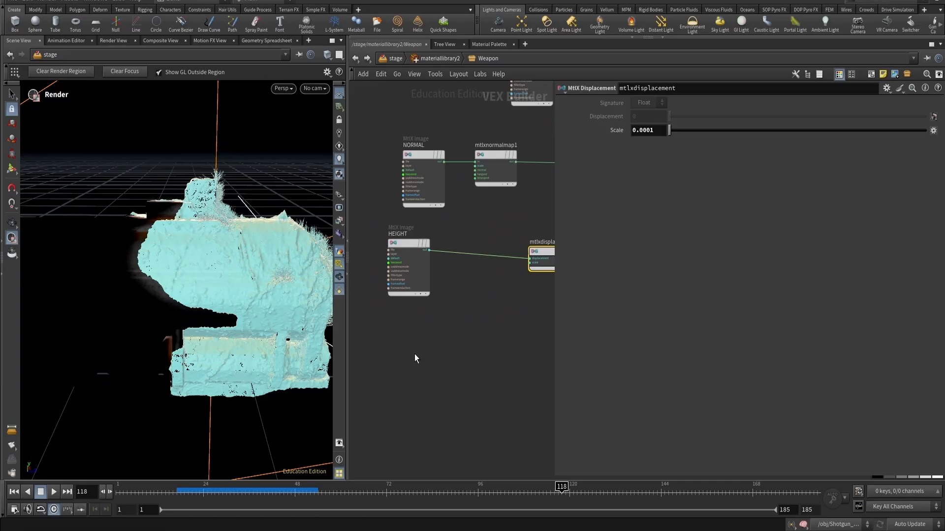
scroll(454, 338, "down", 2)
left_click(476, 330)
middle_click_drag(477, 330, 441, 371)
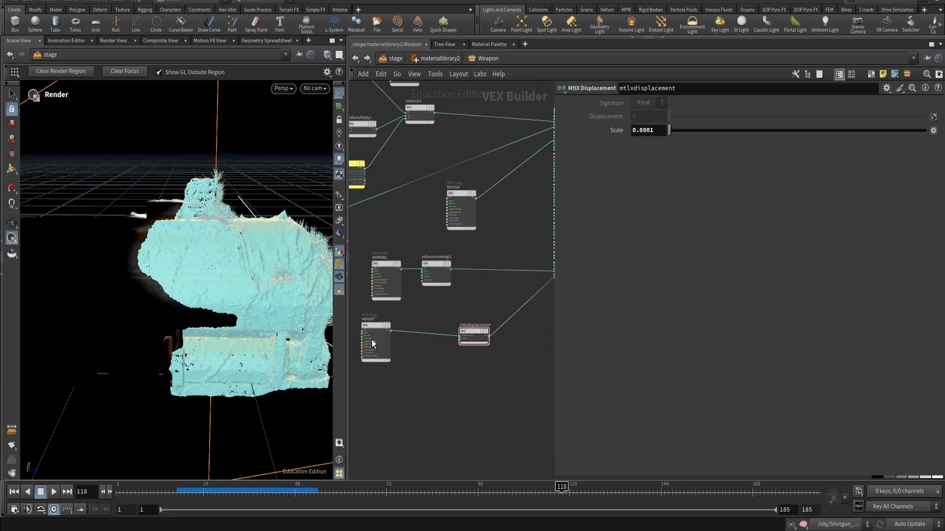
left_click_drag(371, 340, 411, 338)
key("u")
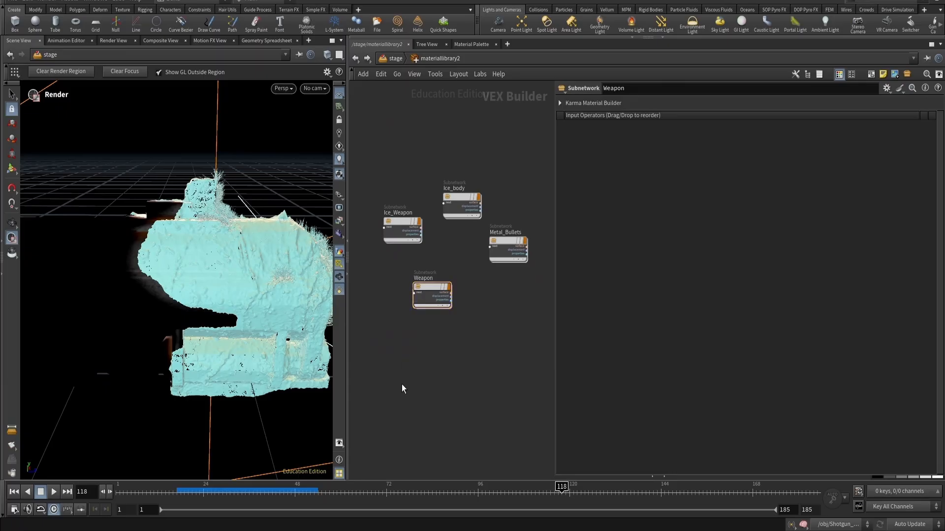
key("u")
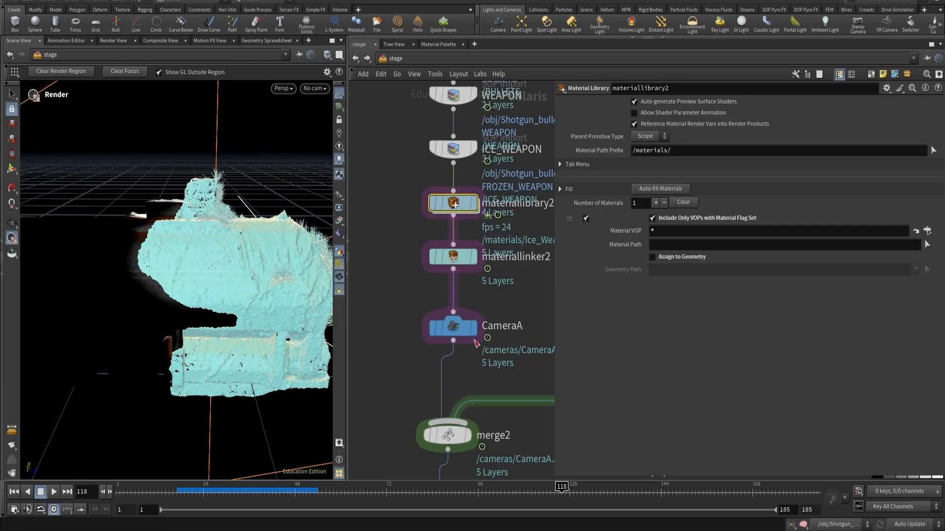
- Inspect the Karma render settings node's Limits, Camera Effects and Geometry and Shading parameters
scroll(478, 344, "down", 3)
middle_click_drag(486, 398, 461, 332)
scroll(473, 275, "up", 3)
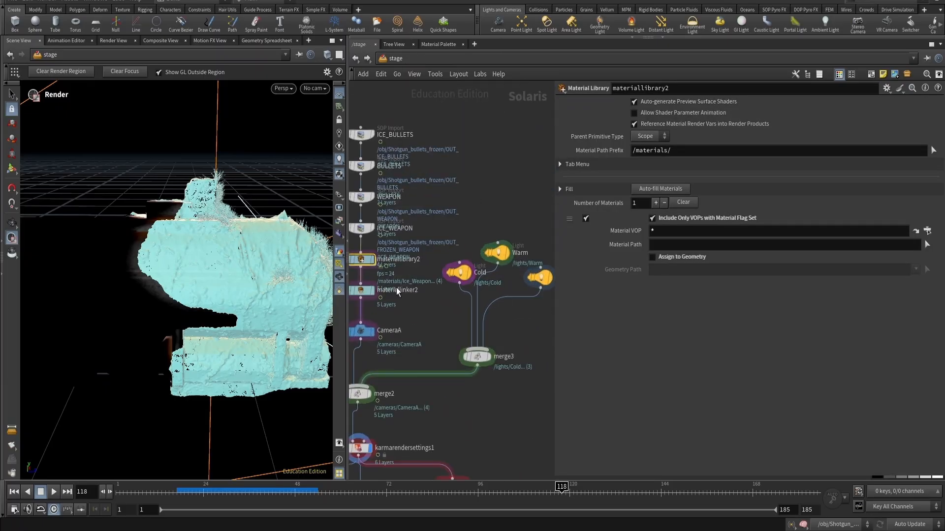
right_click_drag(216, 285, 157, 411, "alt")
left_click_drag(158, 321, 216, 267, "alt")
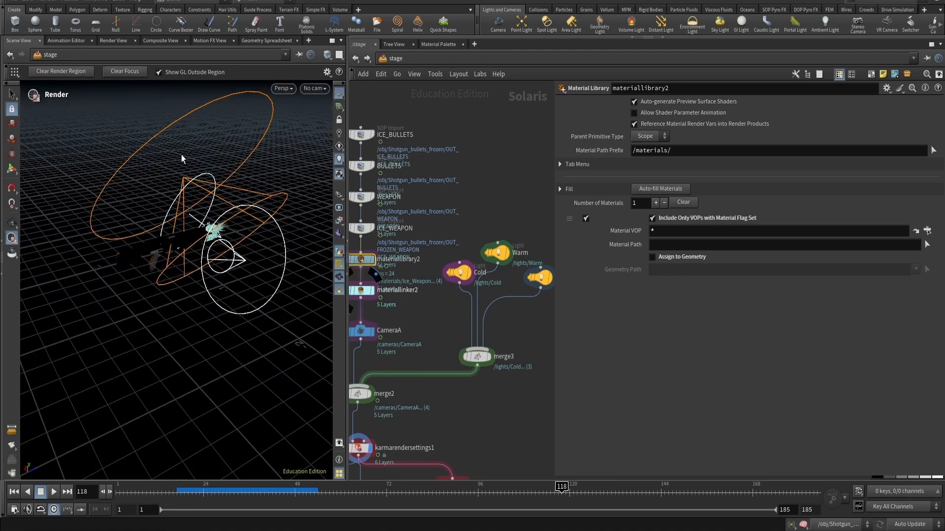
middle_click_drag(503, 371, 424, 329)
middle_click_drag(378, 379, 501, 293)
left_click(403, 321)
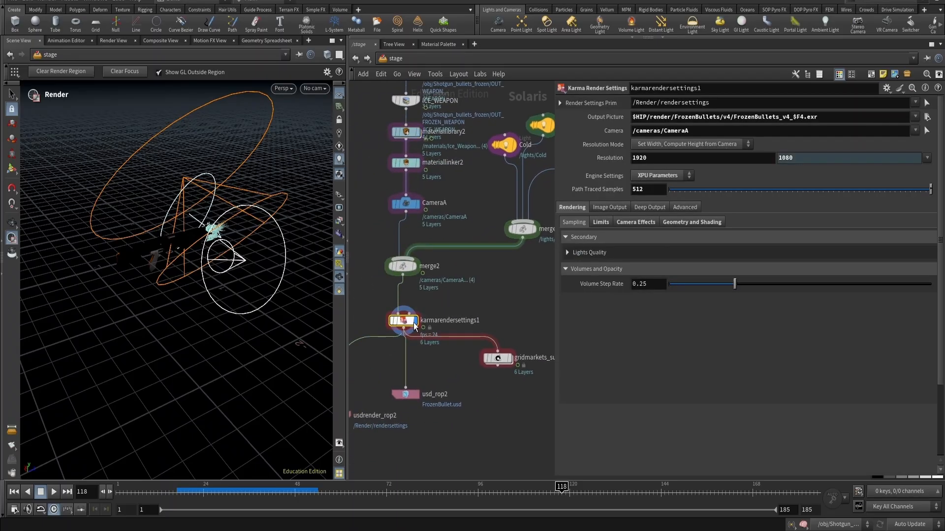
left_click(603, 223)
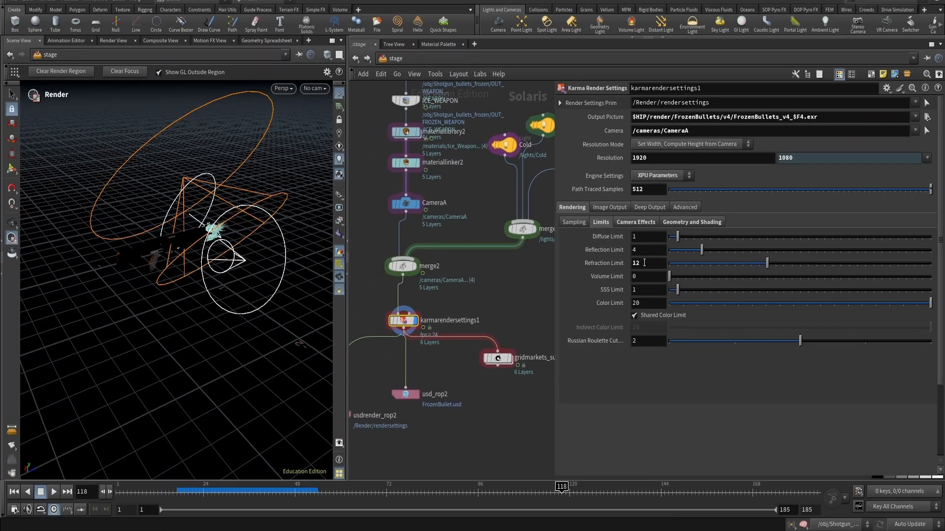
left_click(641, 223)
left_click(685, 223)
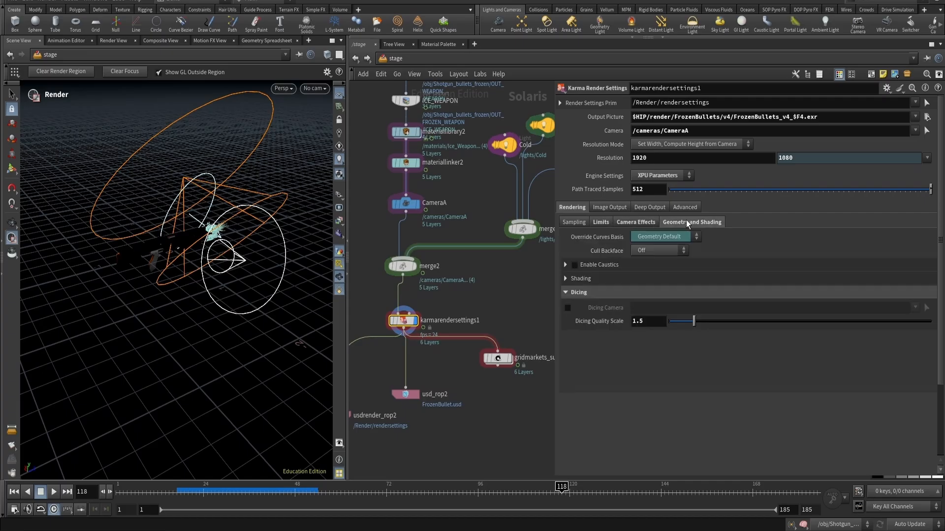
left_click(606, 222)
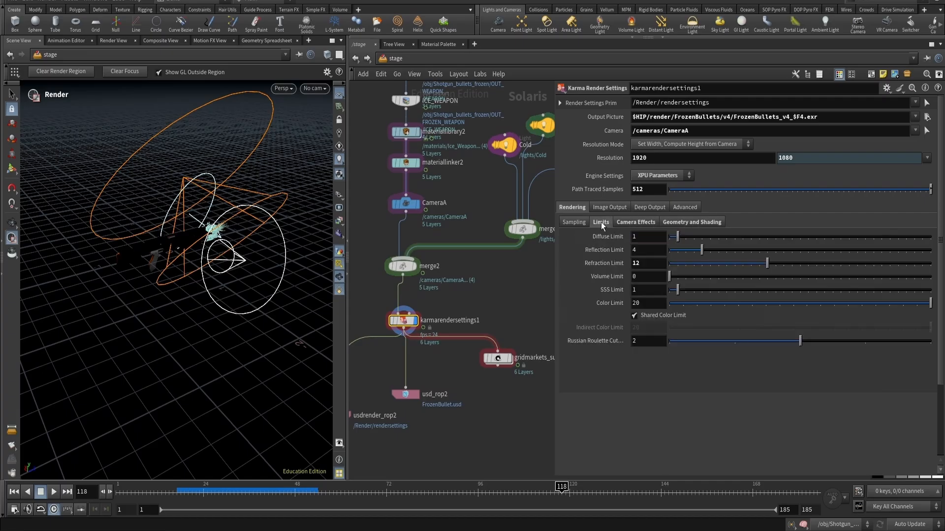
left_click(627, 222)
- Review the USD ROP and GridMarkets submit node settings, then frame the whole stage network
middle_click_drag(462, 302, 539, 269)
middle_click_drag(498, 318, 427, 302)
left_click_drag(448, 310, 423, 349)
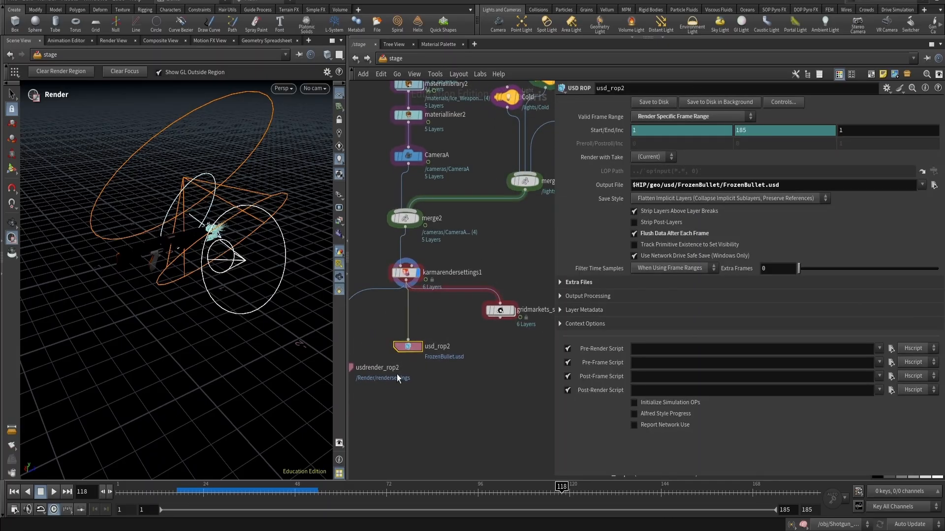
left_click(502, 311)
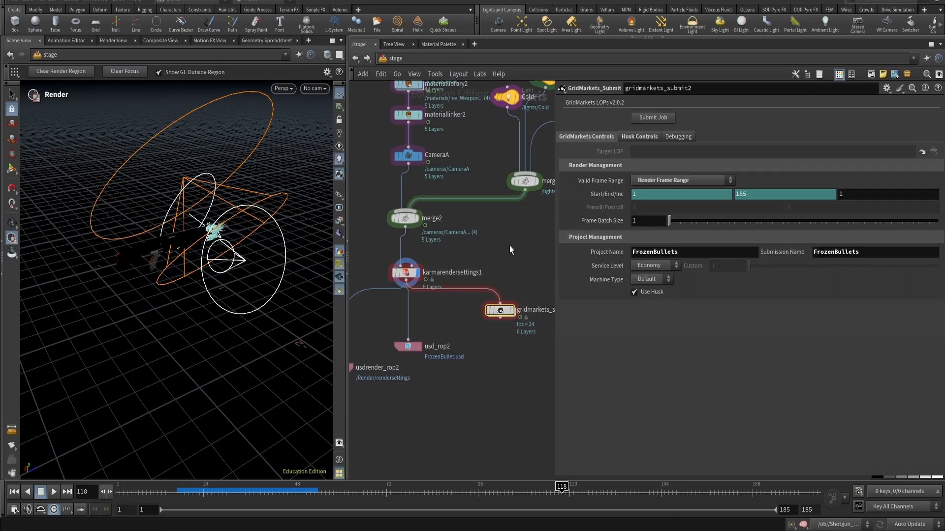
left_click(510, 229)
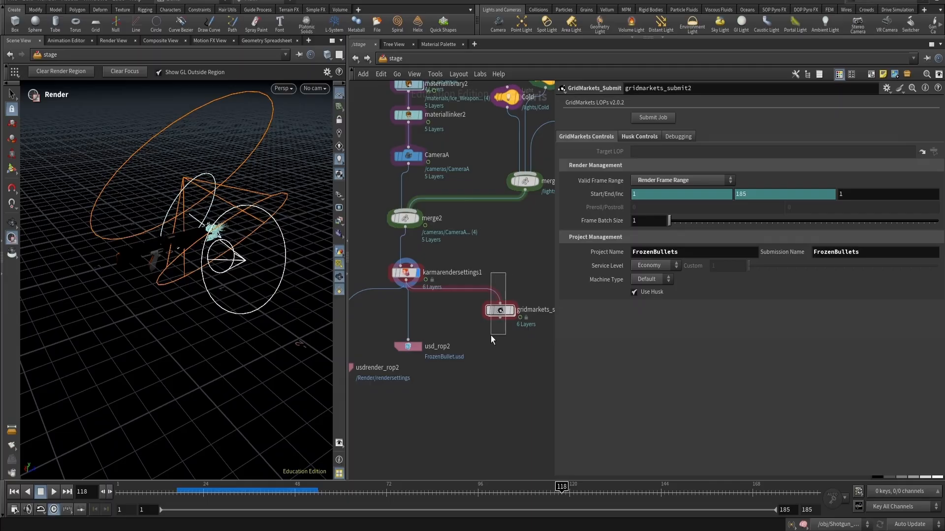
left_click_drag(492, 335, 491, 335)
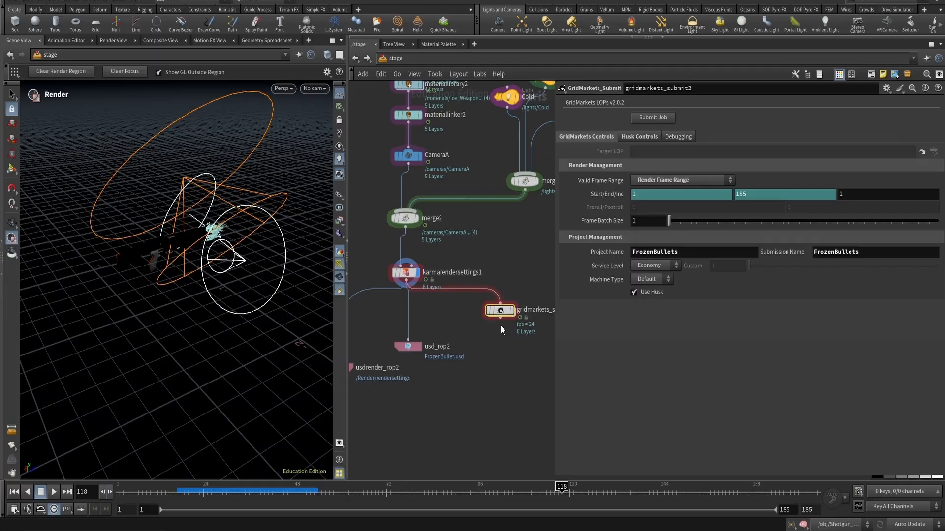
left_click(511, 250)
key("h")
key("f")
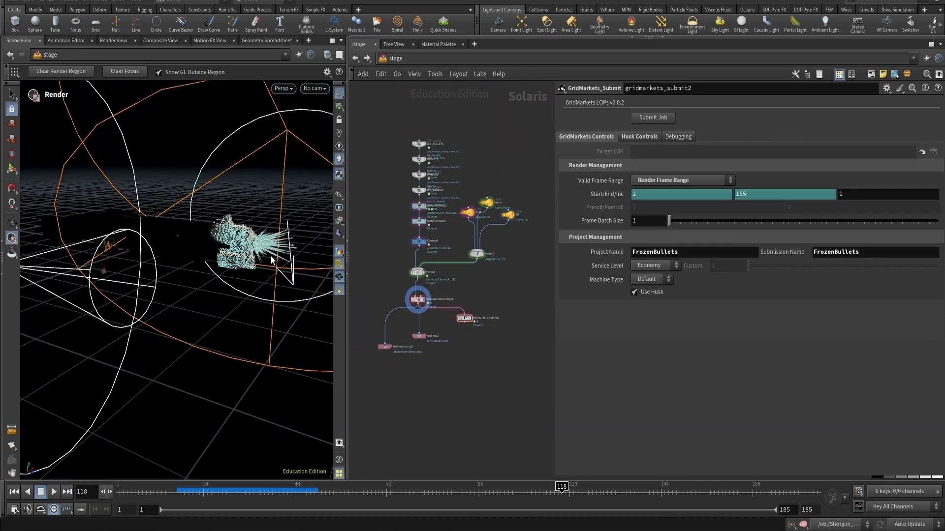